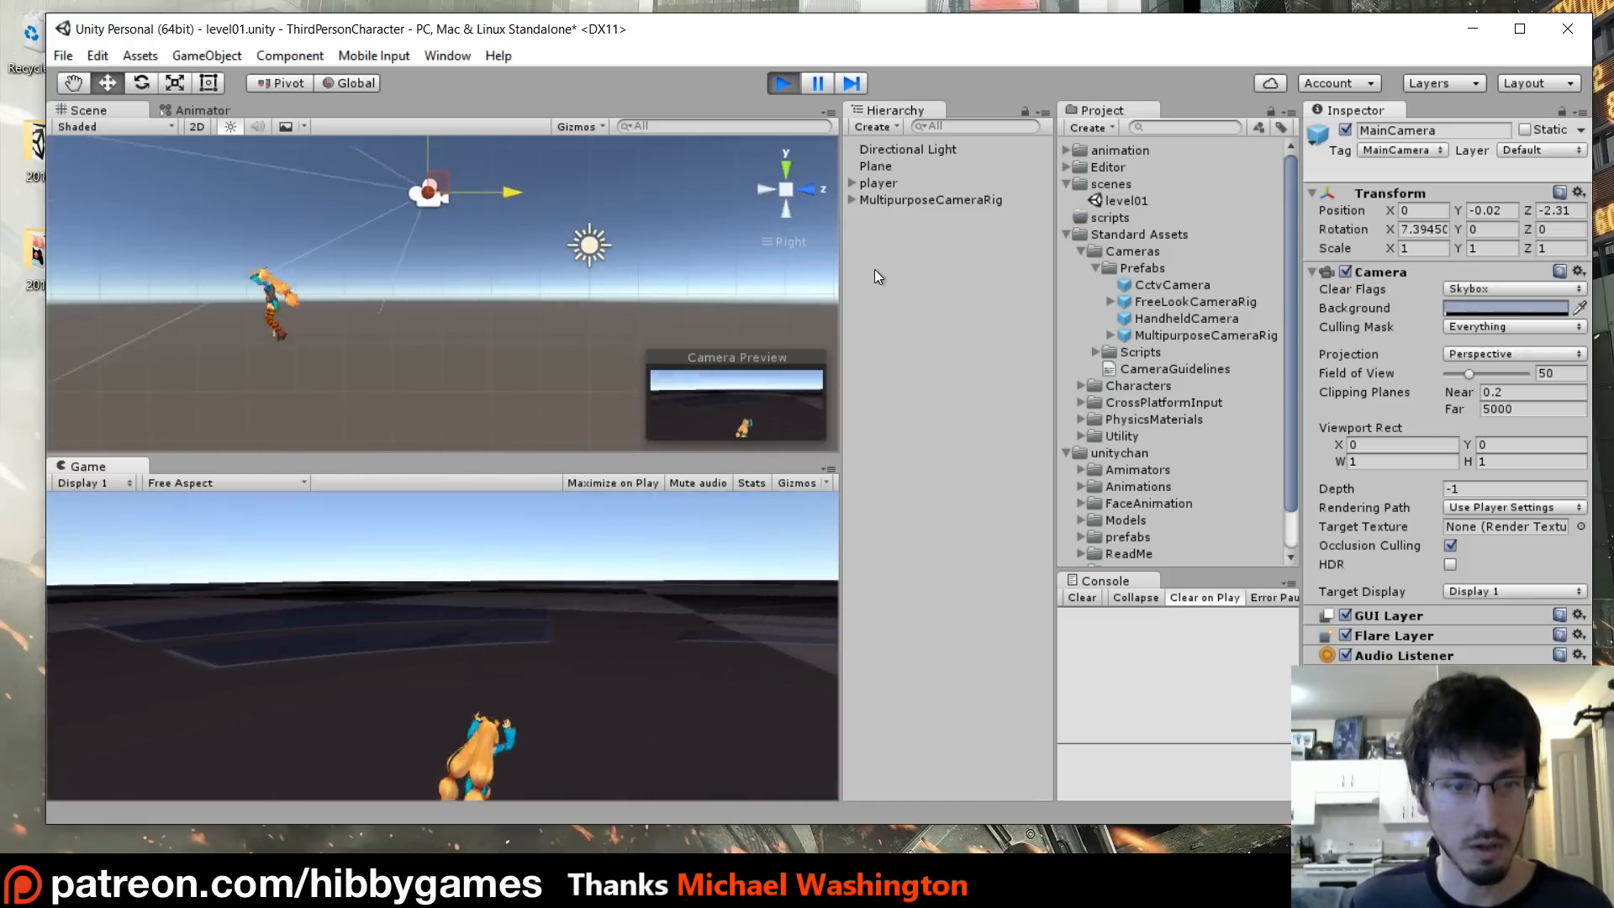
- Stop play mode and set the Clear Flags of the camera rig's MainCamera to Solid Color
key("ctrl+p")
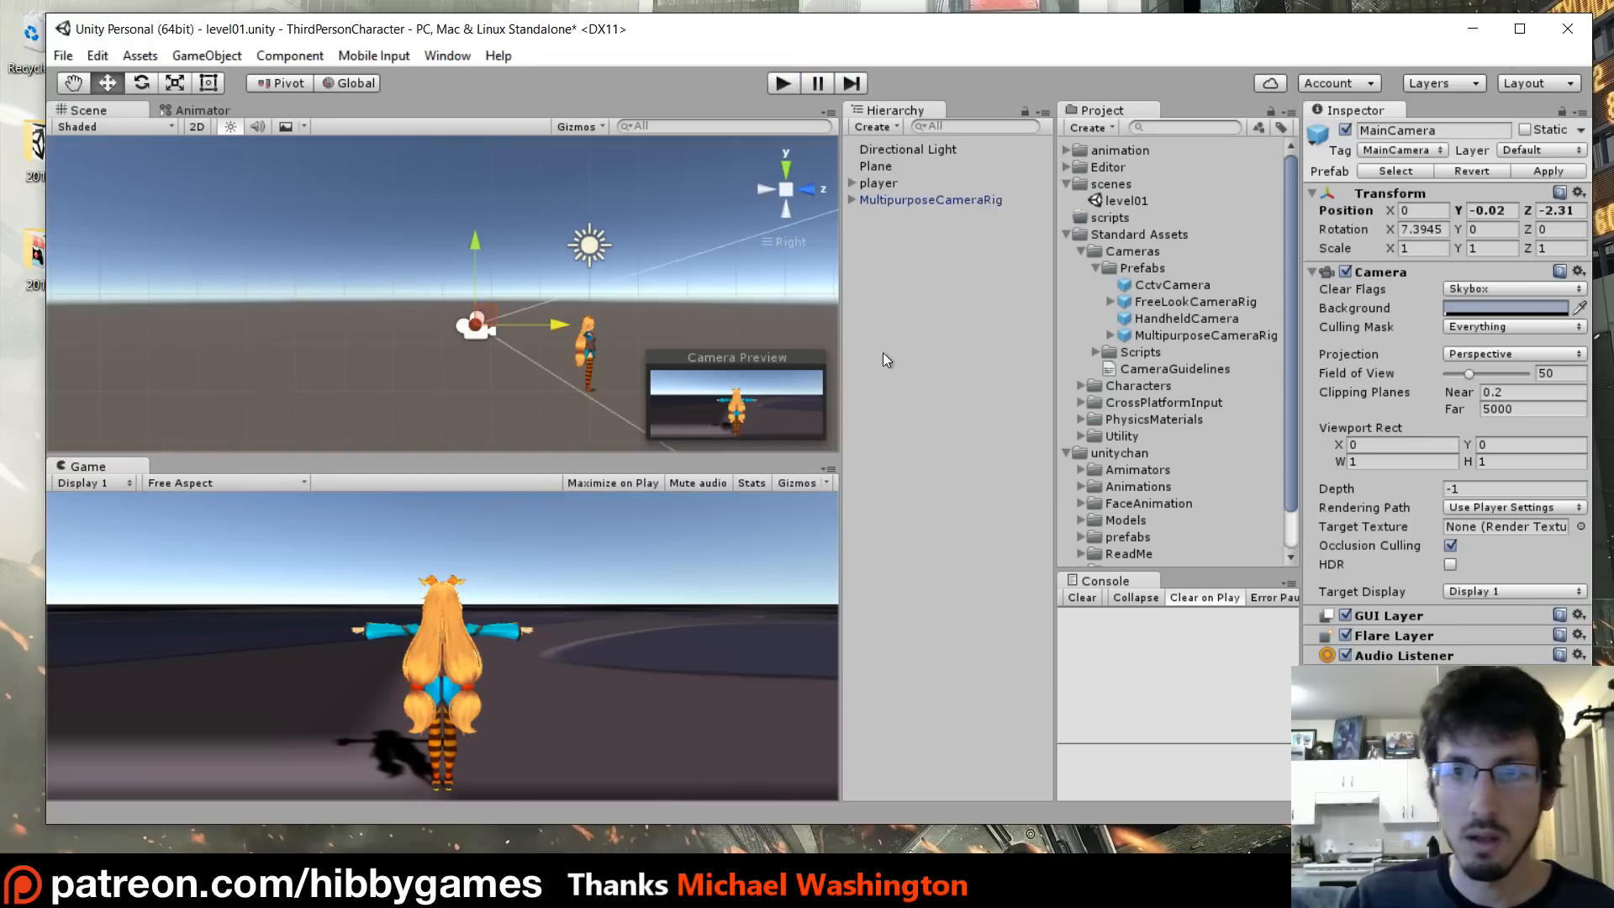
left_click(852, 201)
left_click(918, 235)
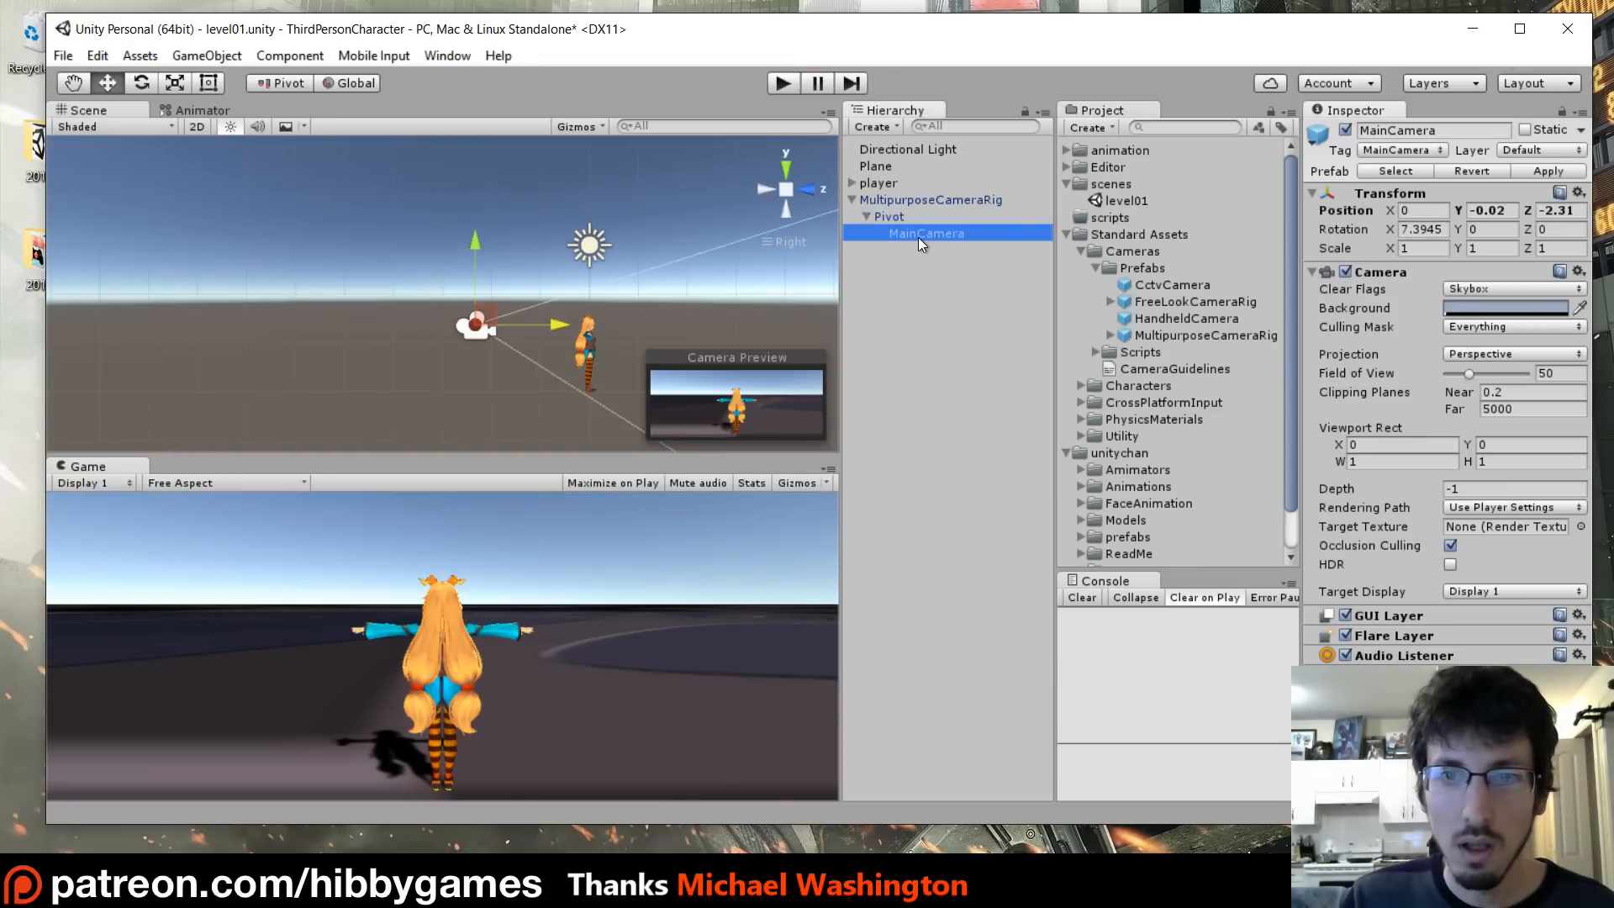
left_click(921, 232)
left_click(1501, 287)
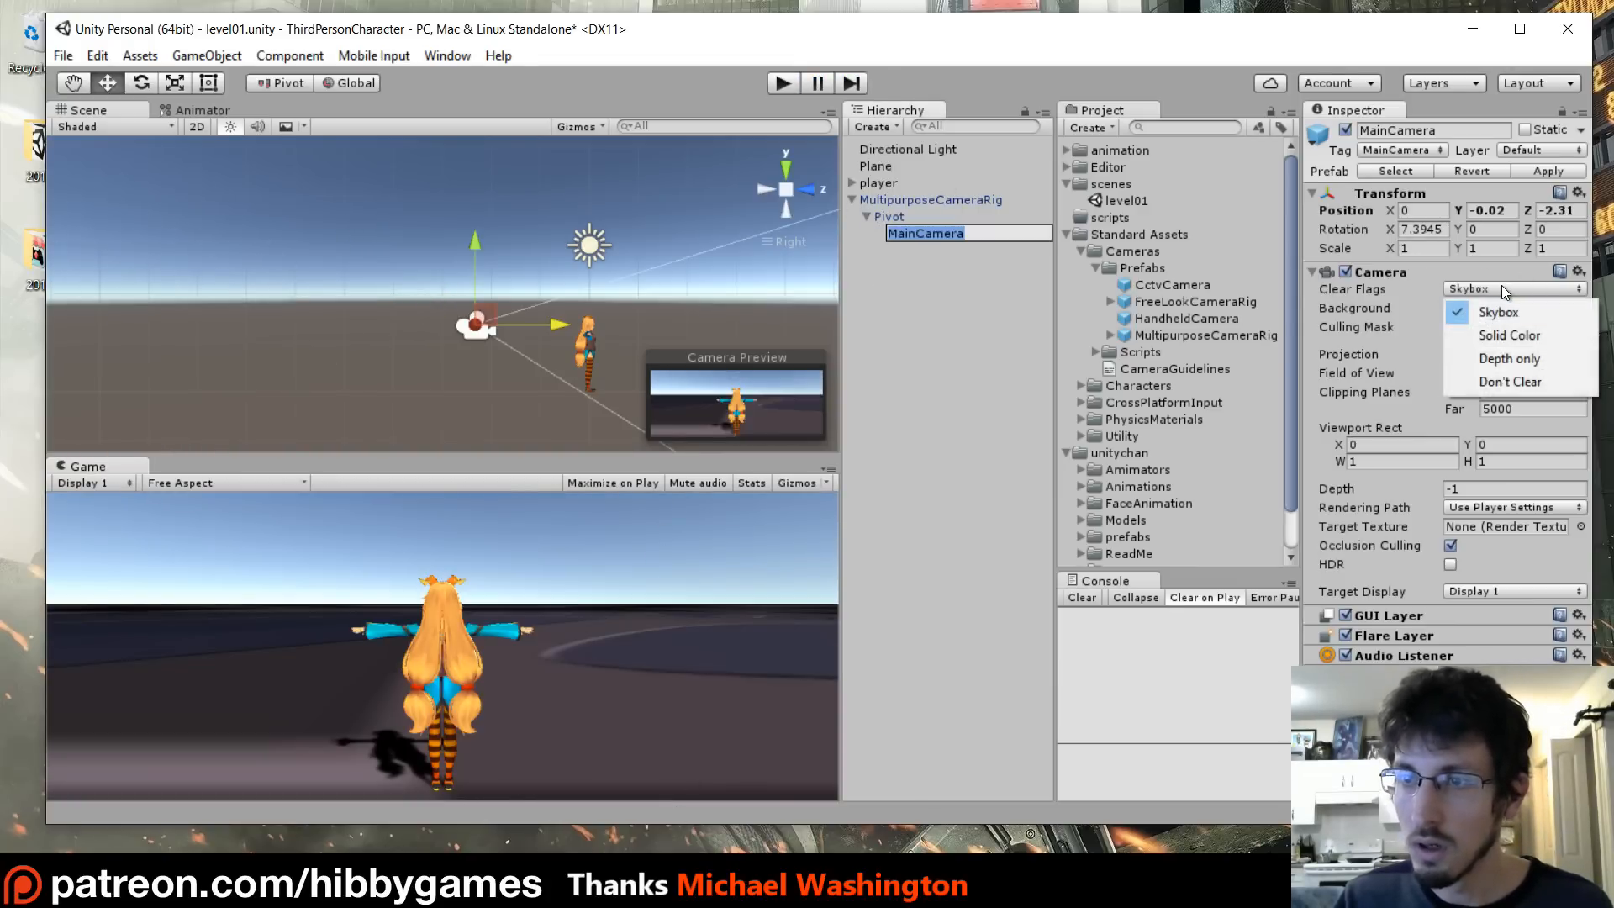
left_click(1510, 335)
- Set the MainCamera's background color to black (RGB 0, 0, 0) and save the scene
left_click(1471, 308)
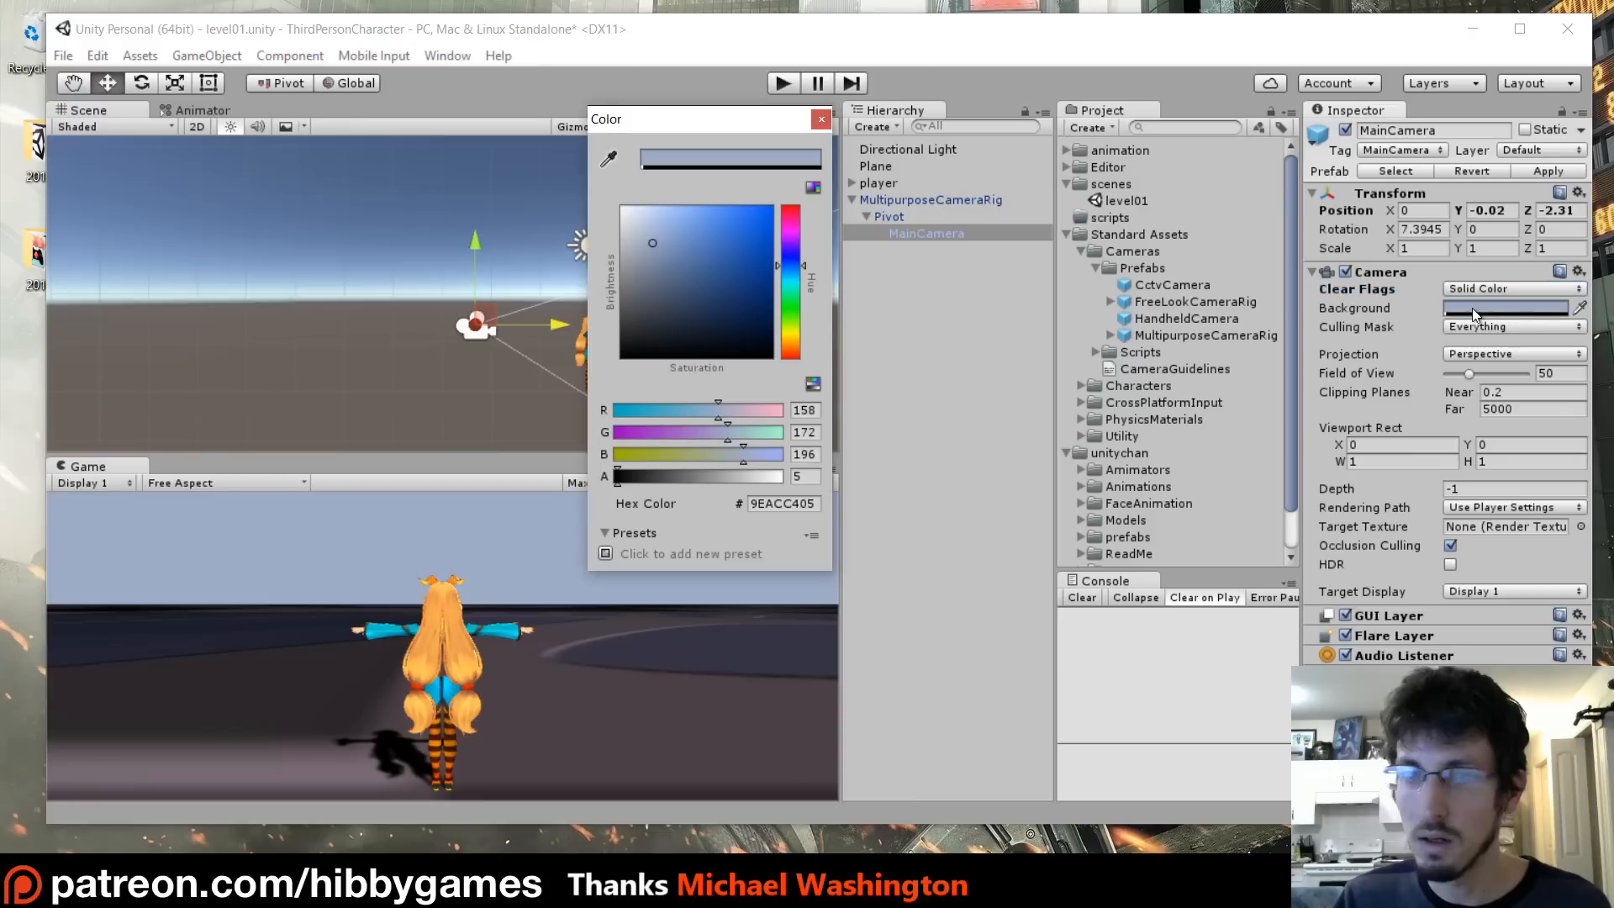
left_click_drag(646, 235, 493, 518)
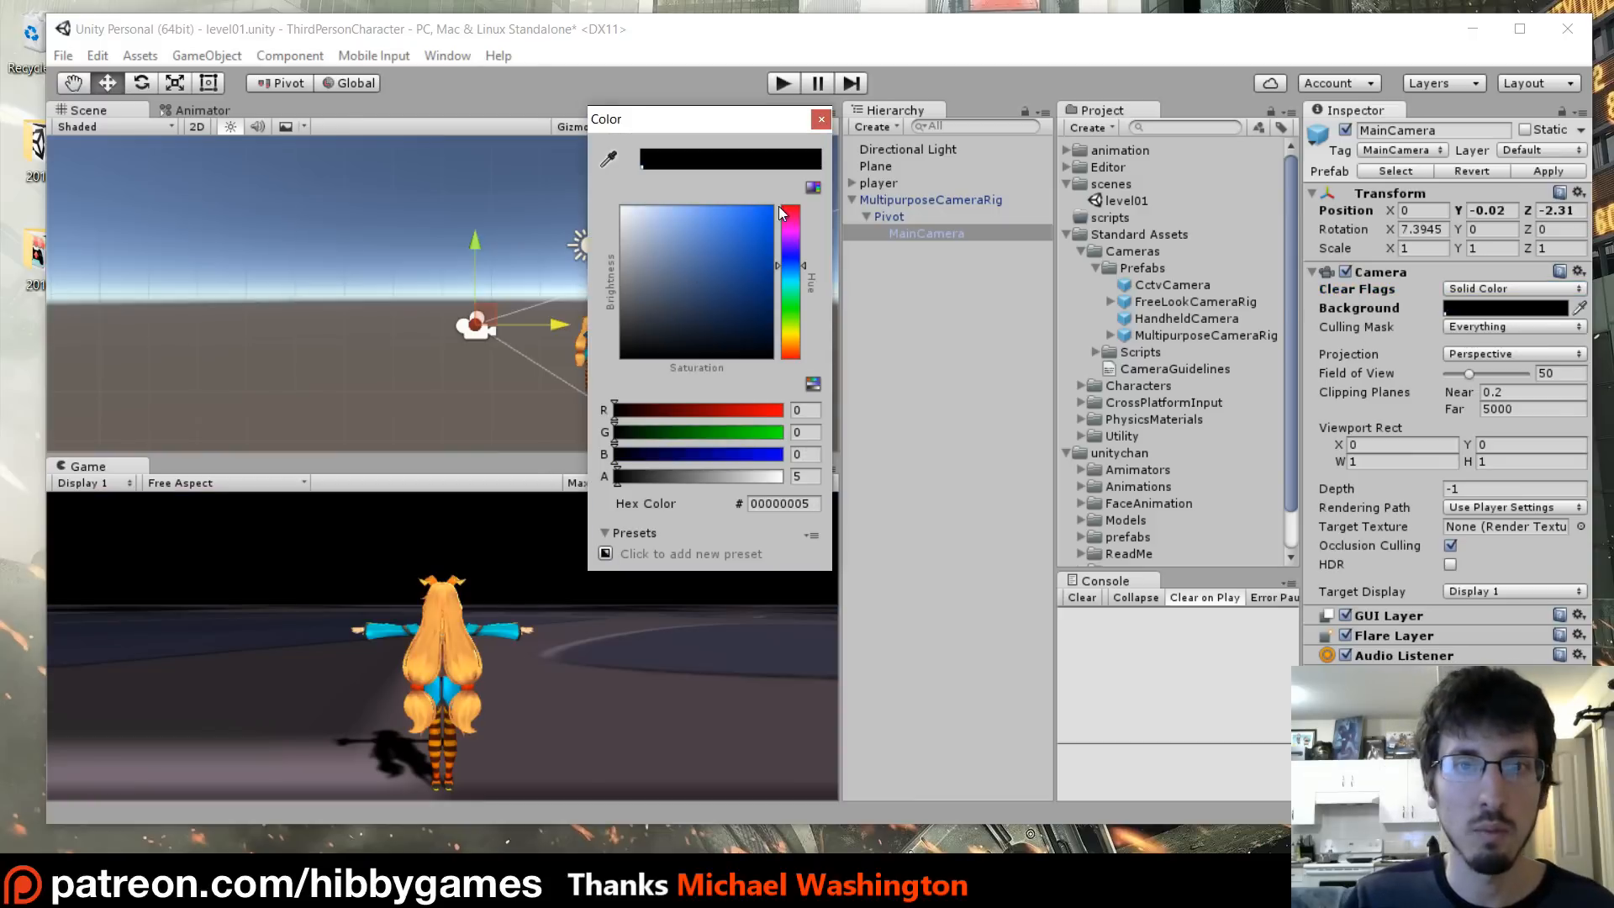
left_click(821, 119)
key("ctrl+s")
- Open the blend tree of the Grounded state in the player's Animator controller
left_click(851, 200)
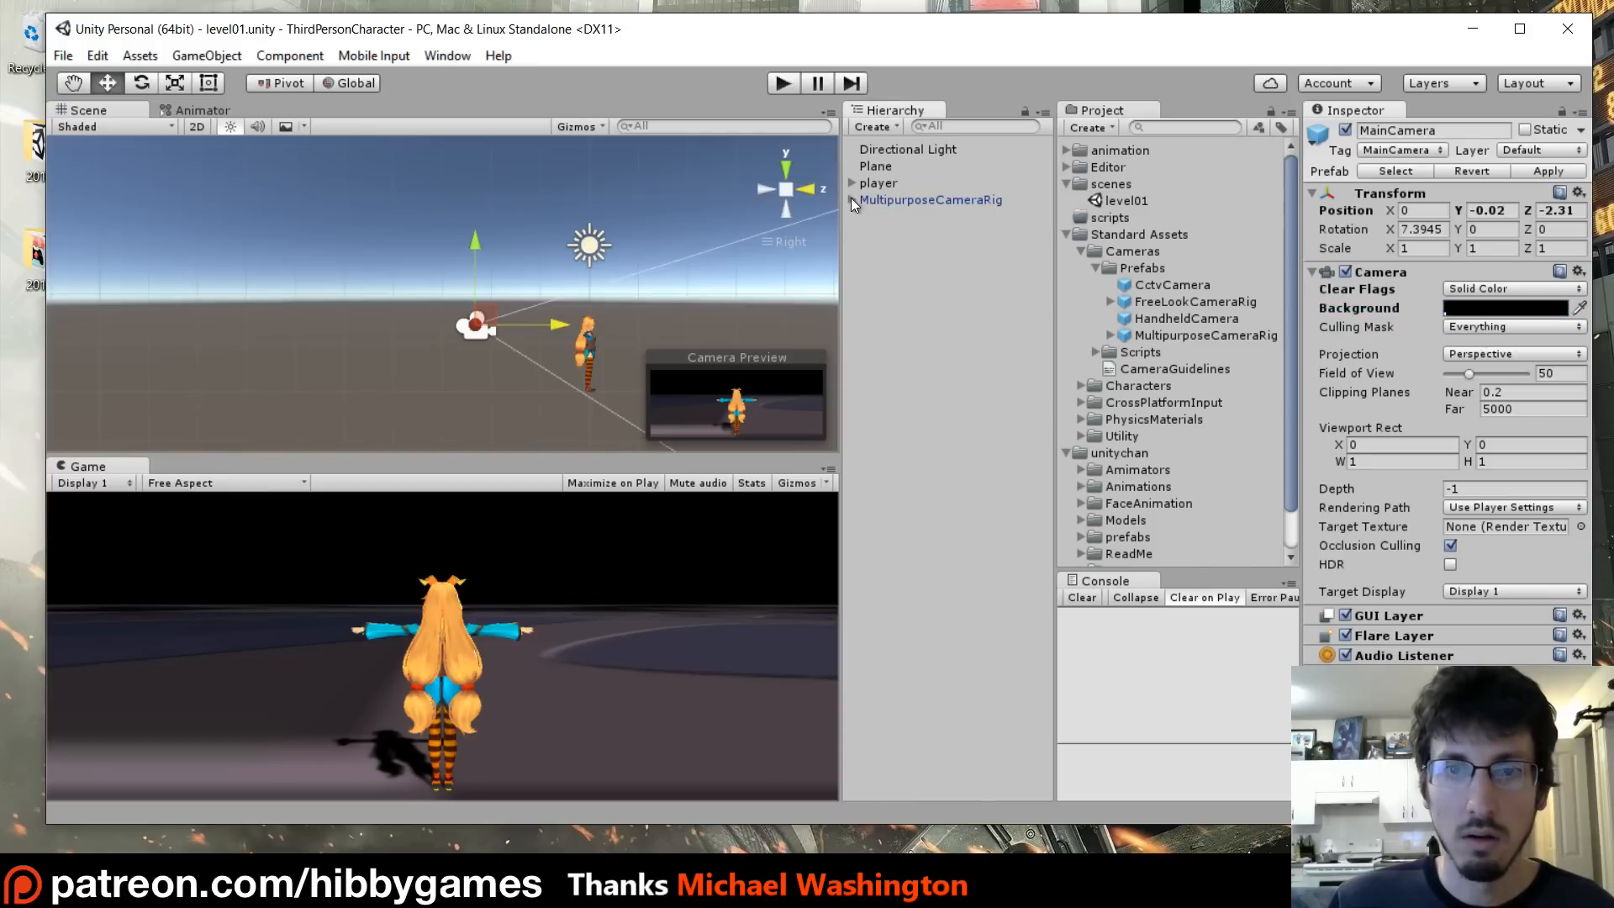
left_click(870, 184)
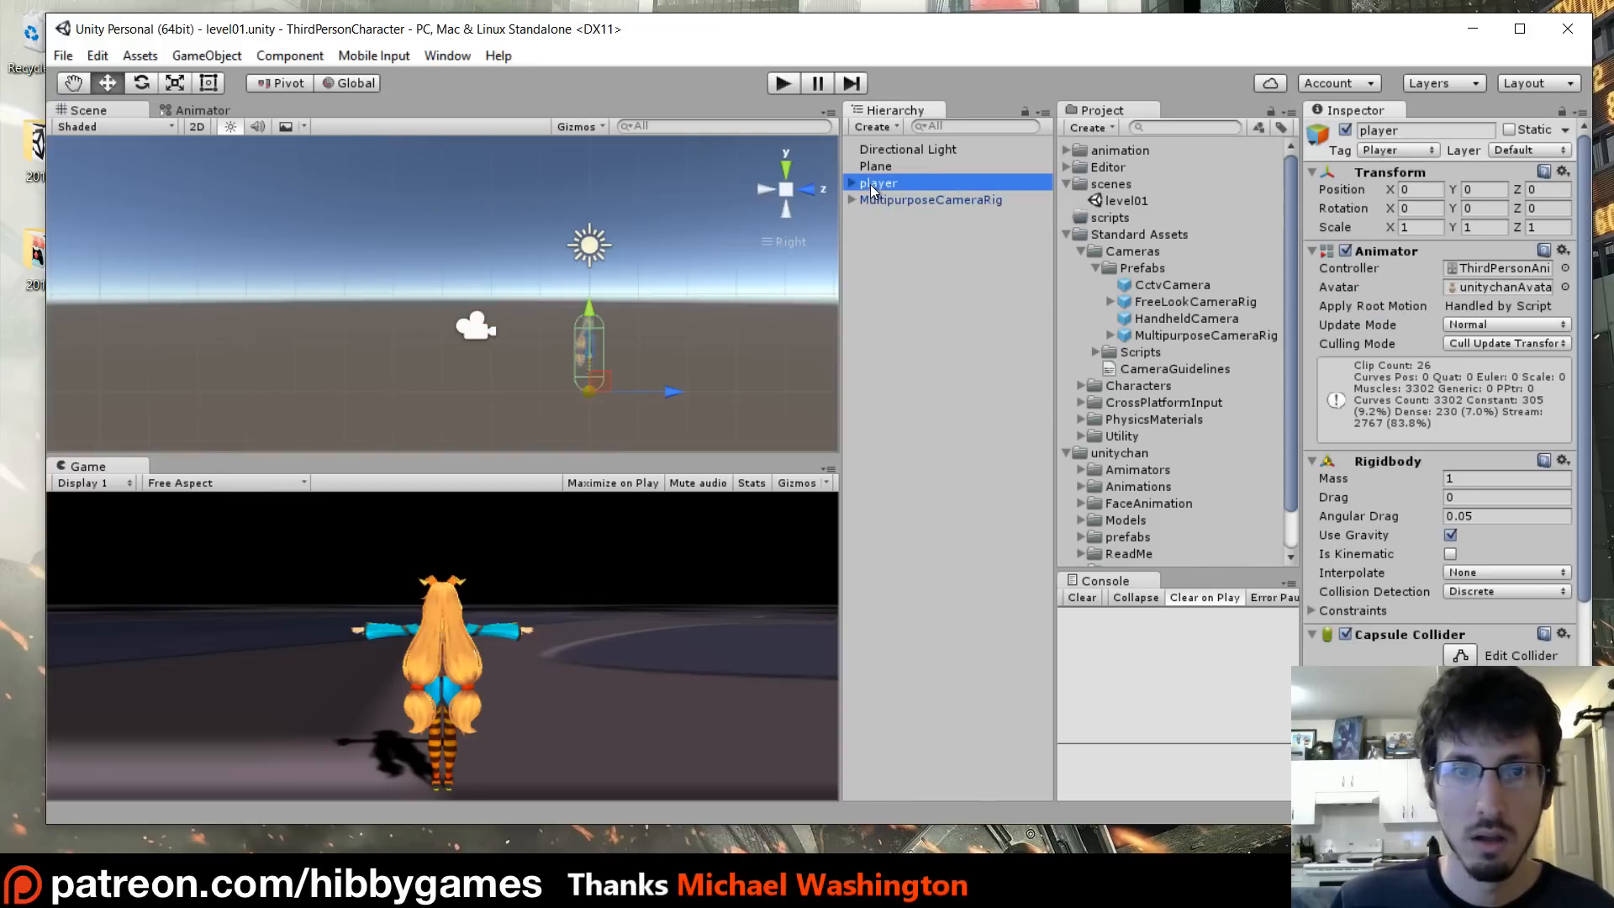
left_click(198, 114)
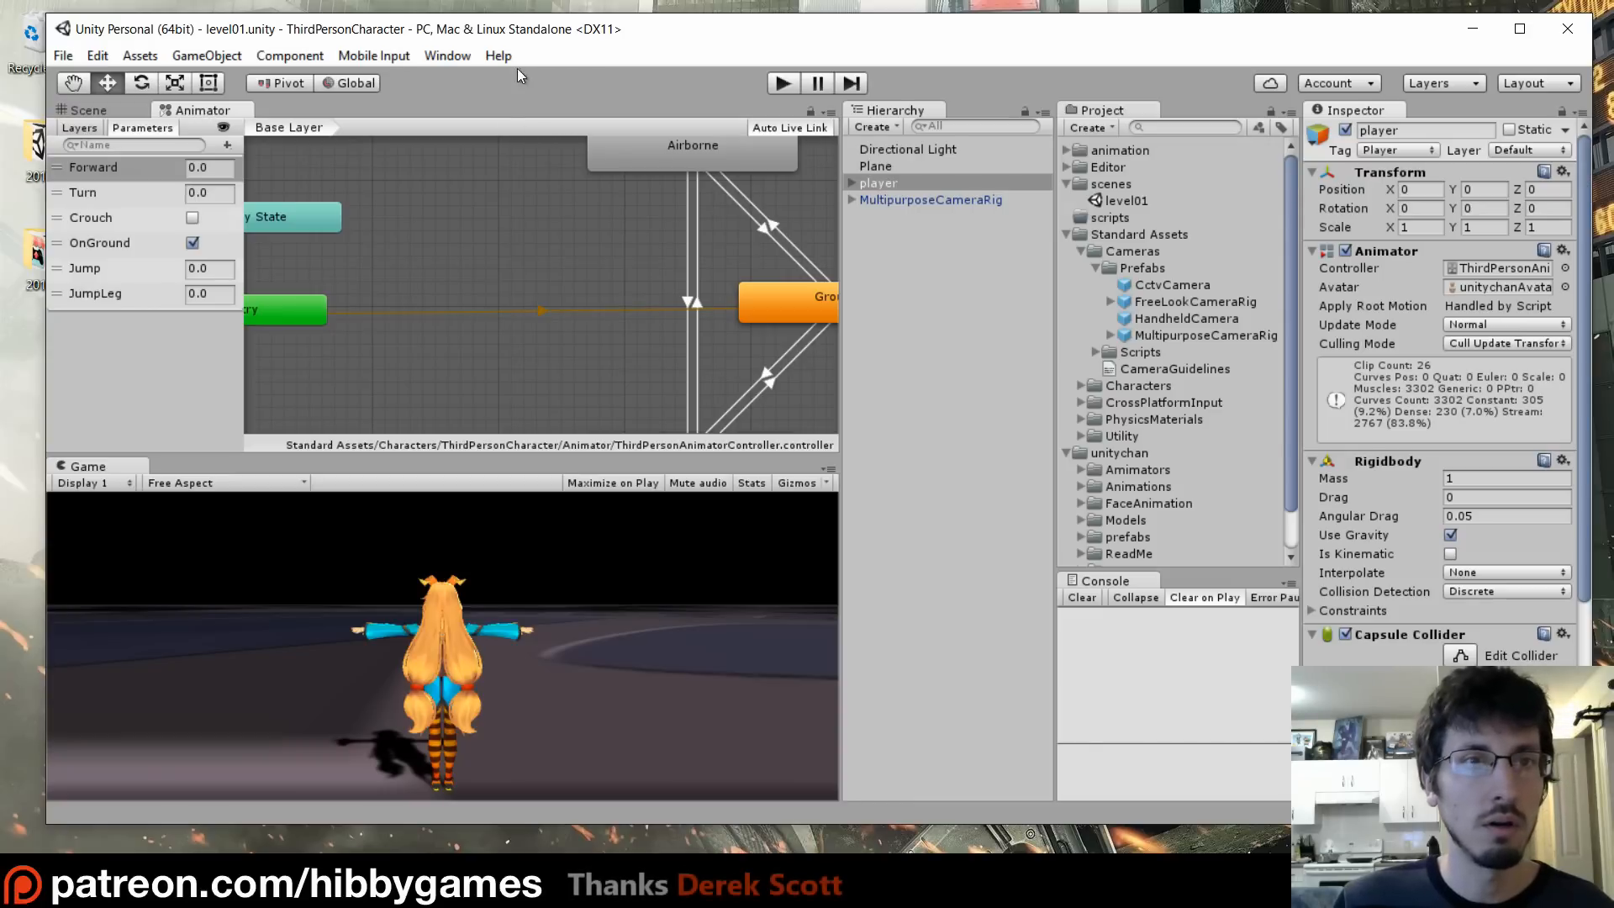
left_click(447, 56)
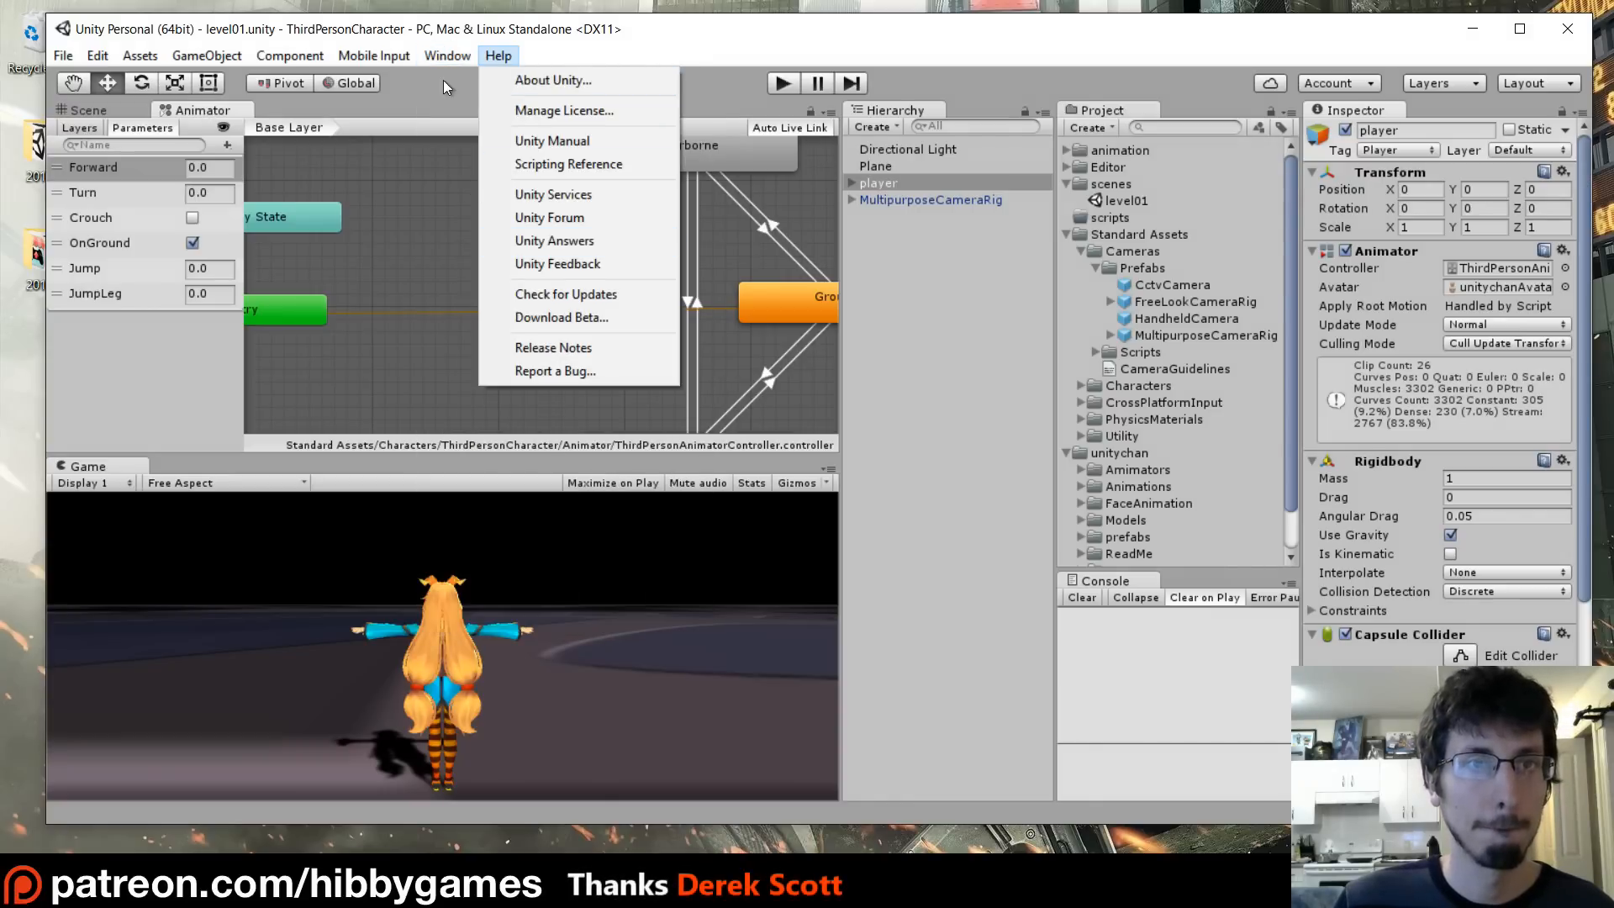
left_click(507, 418)
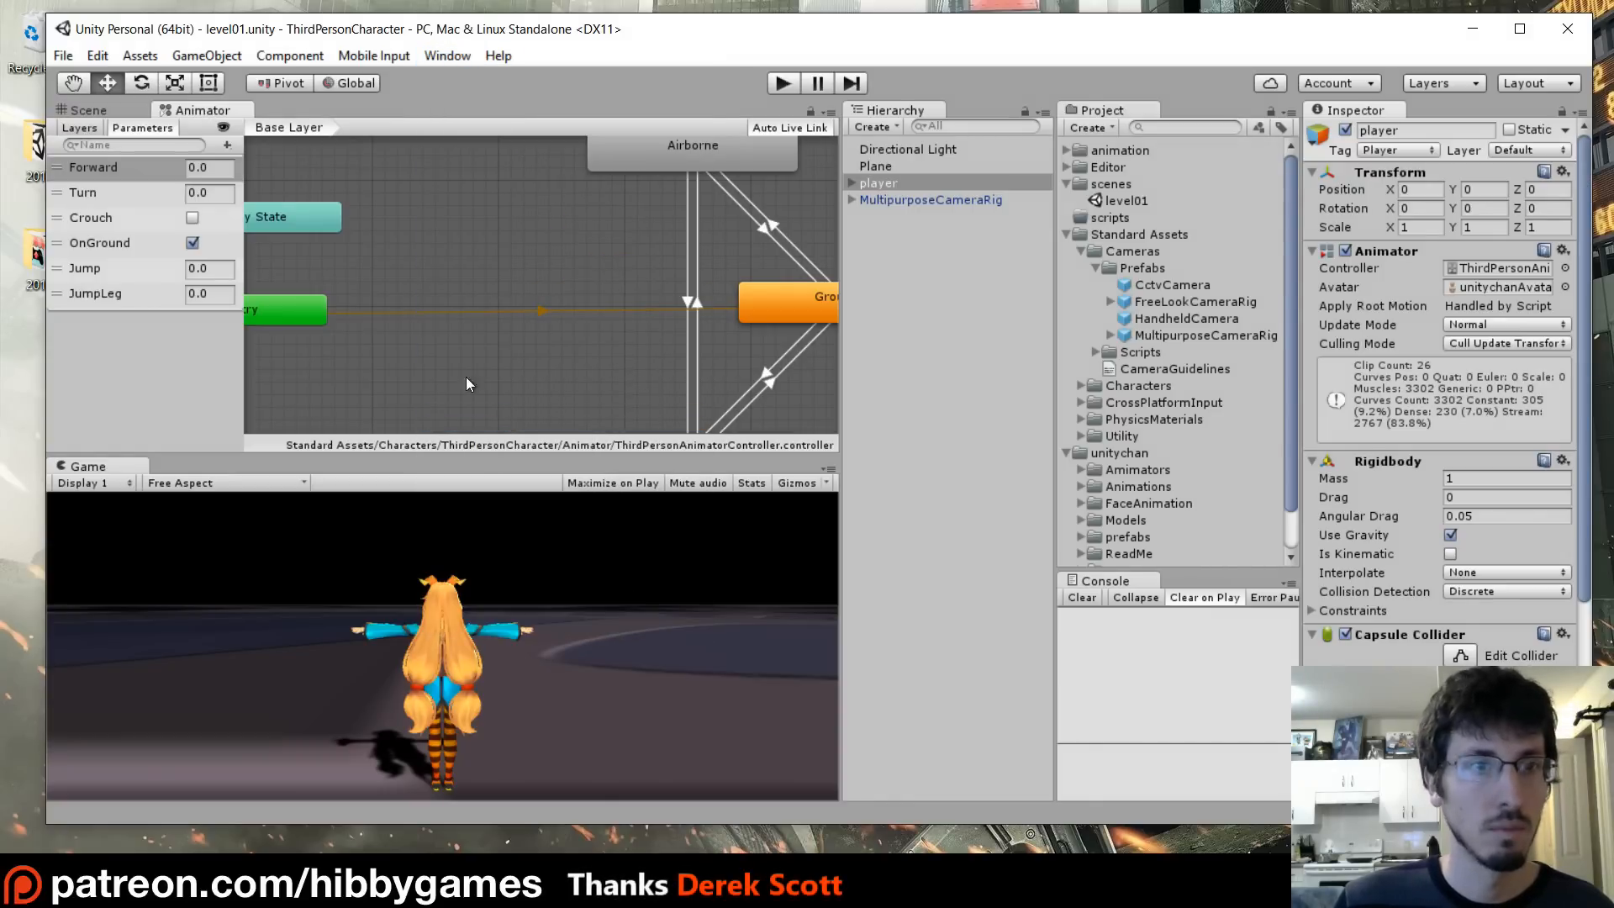
middle_click_drag(561, 252, 299, 295)
middle_click_drag(572, 260, 602, 291)
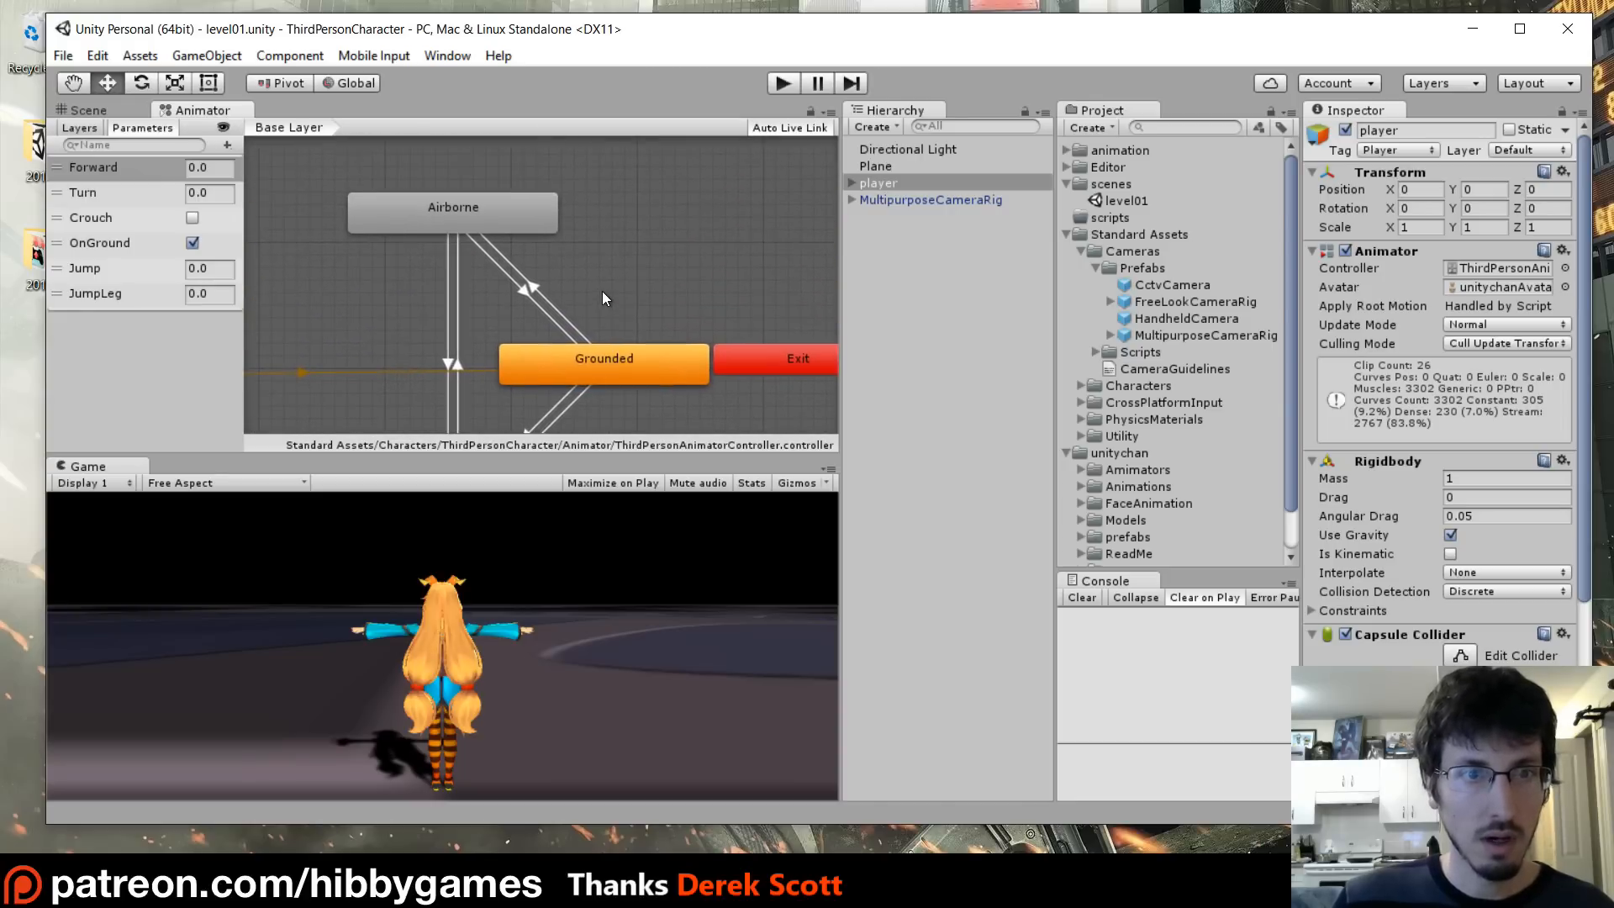
double_click(639, 359)
- Examine the motions in the Grounded blend tree and play its animation preview
middle_click_drag(347, 386, 365, 358)
middle_click_drag(725, 269, 656, 209)
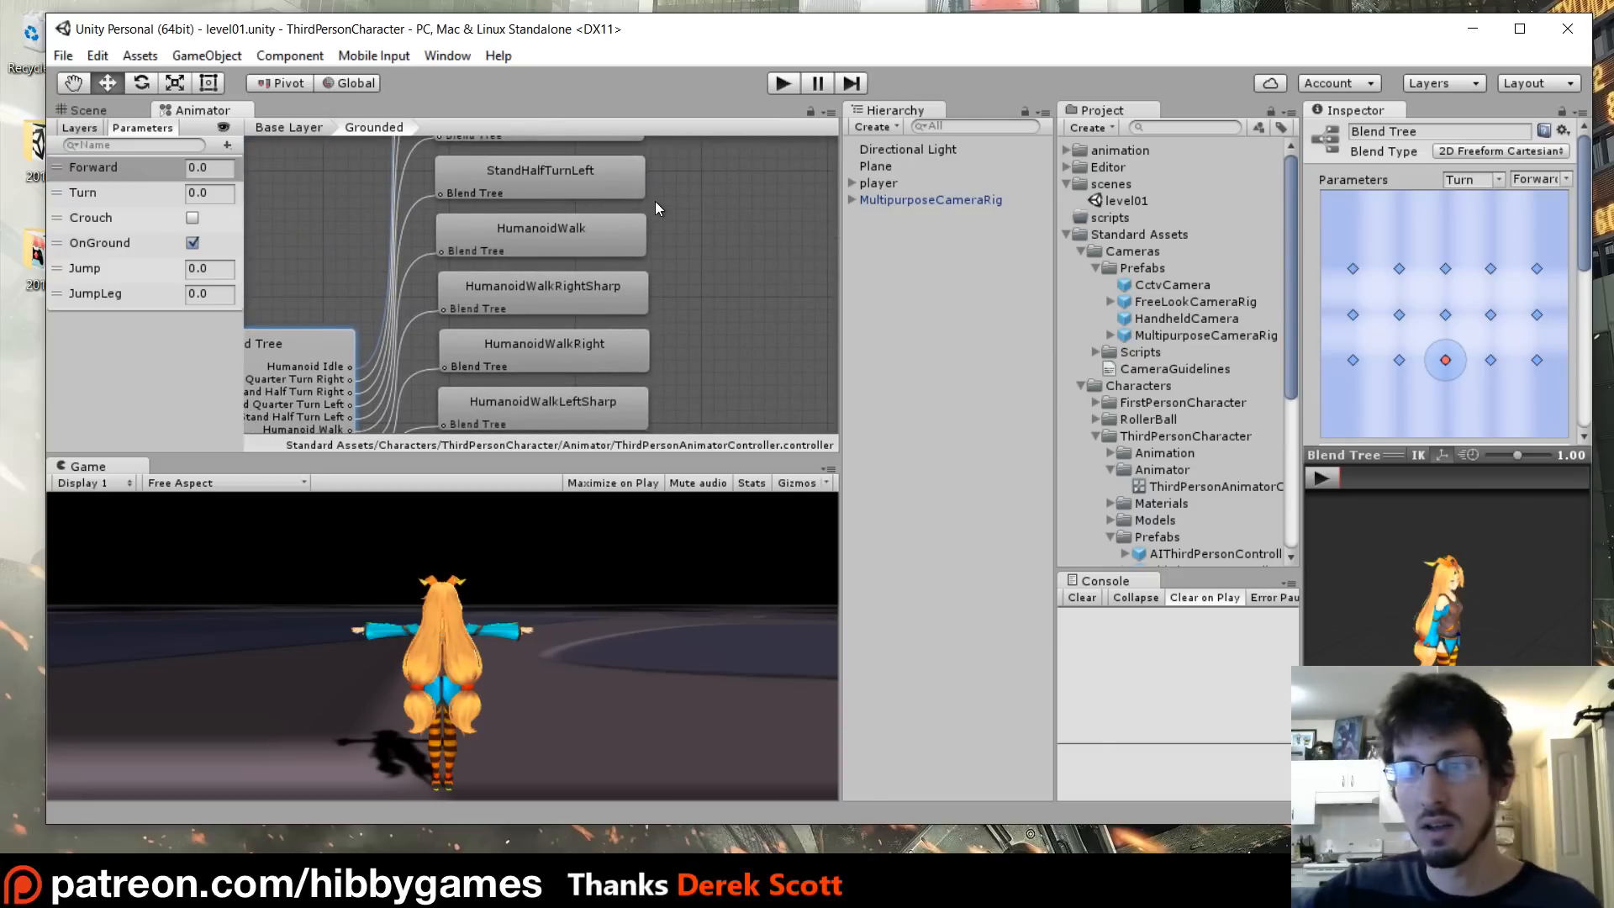
middle_click_drag(721, 222, 832, 109)
middle_click_drag(779, 344, 788, 190)
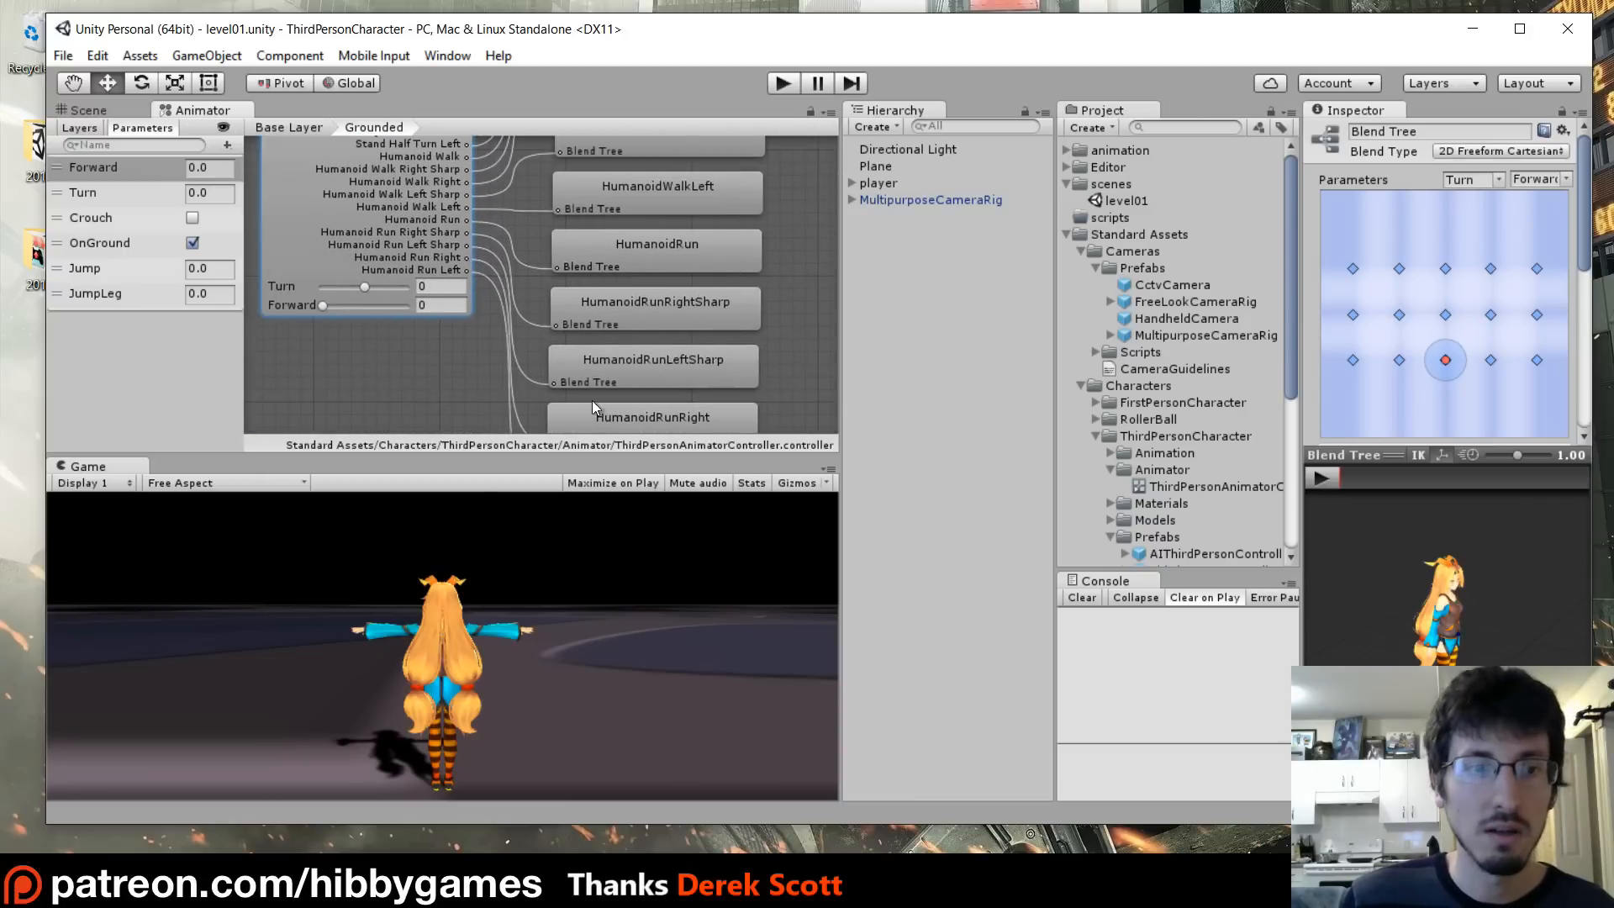
left_click(1322, 476)
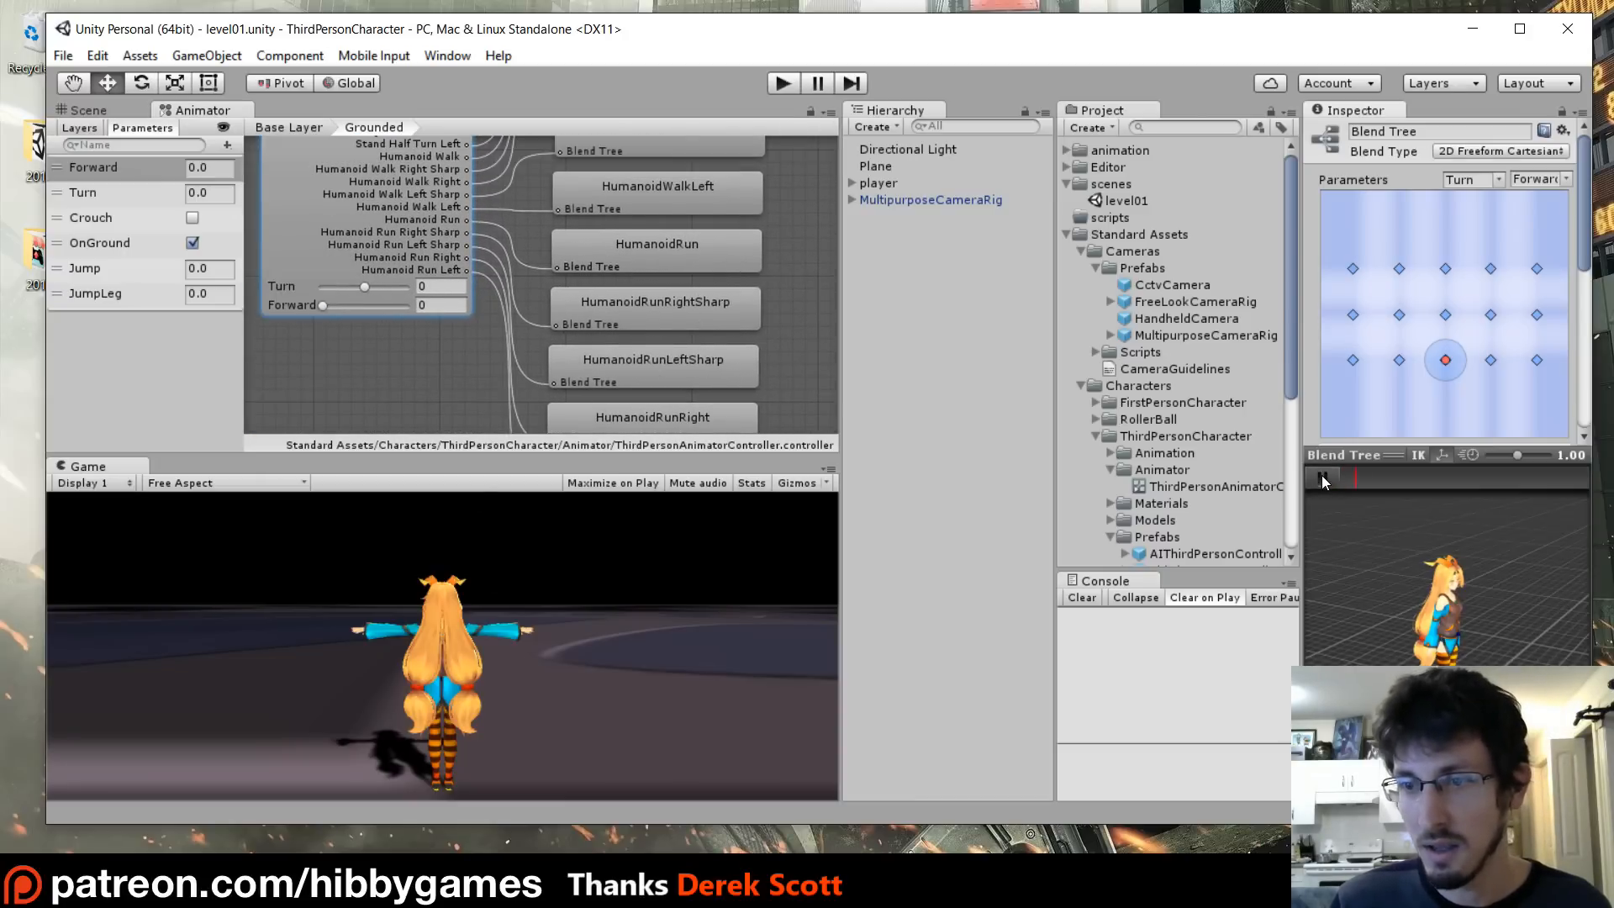
middle_click_drag(752, 263, 775, 295)
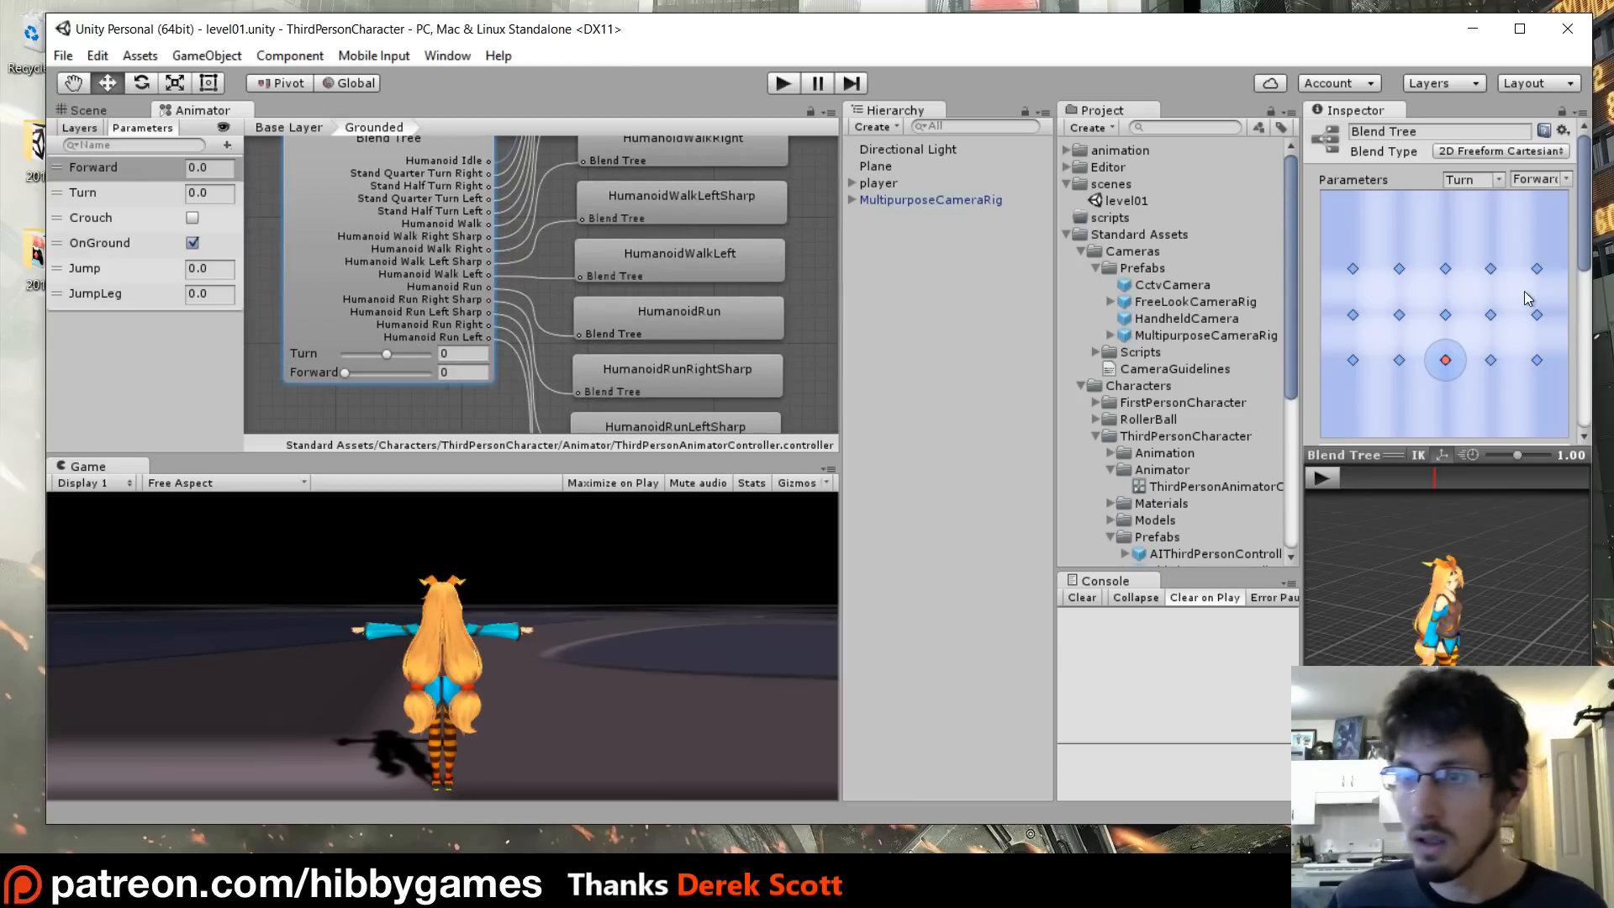
- Replace the blend tree's HumanoidIdle motion at position 0, 0 with the WAIT00 clip
scroll(1528, 284, "down", 5)
scroll(1529, 284, "up", 3)
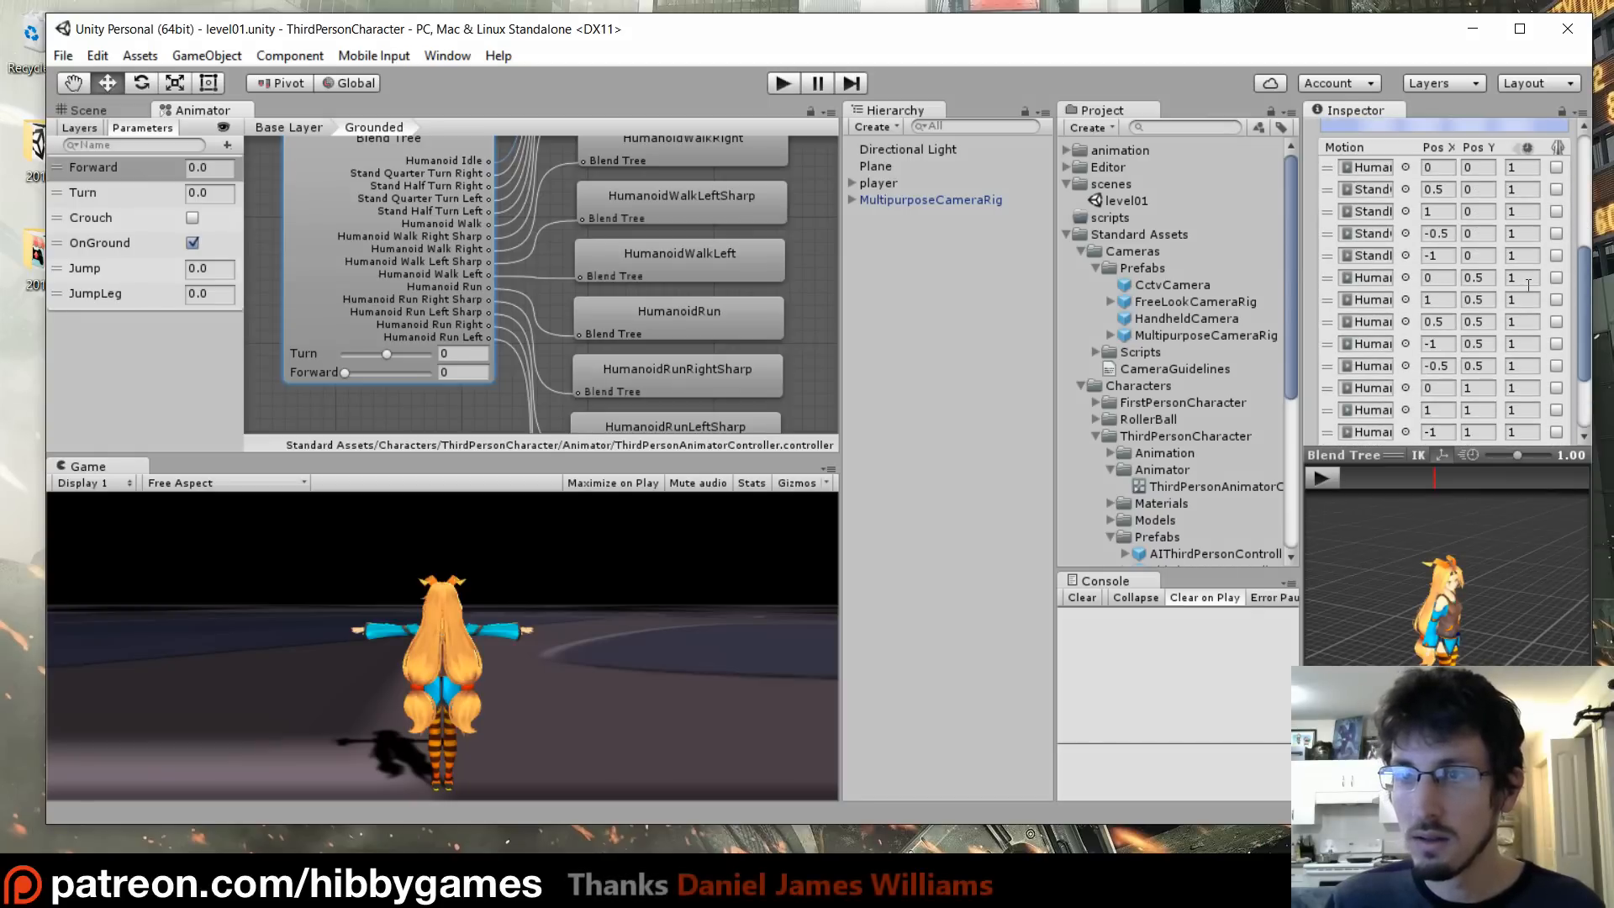
left_click(1404, 167)
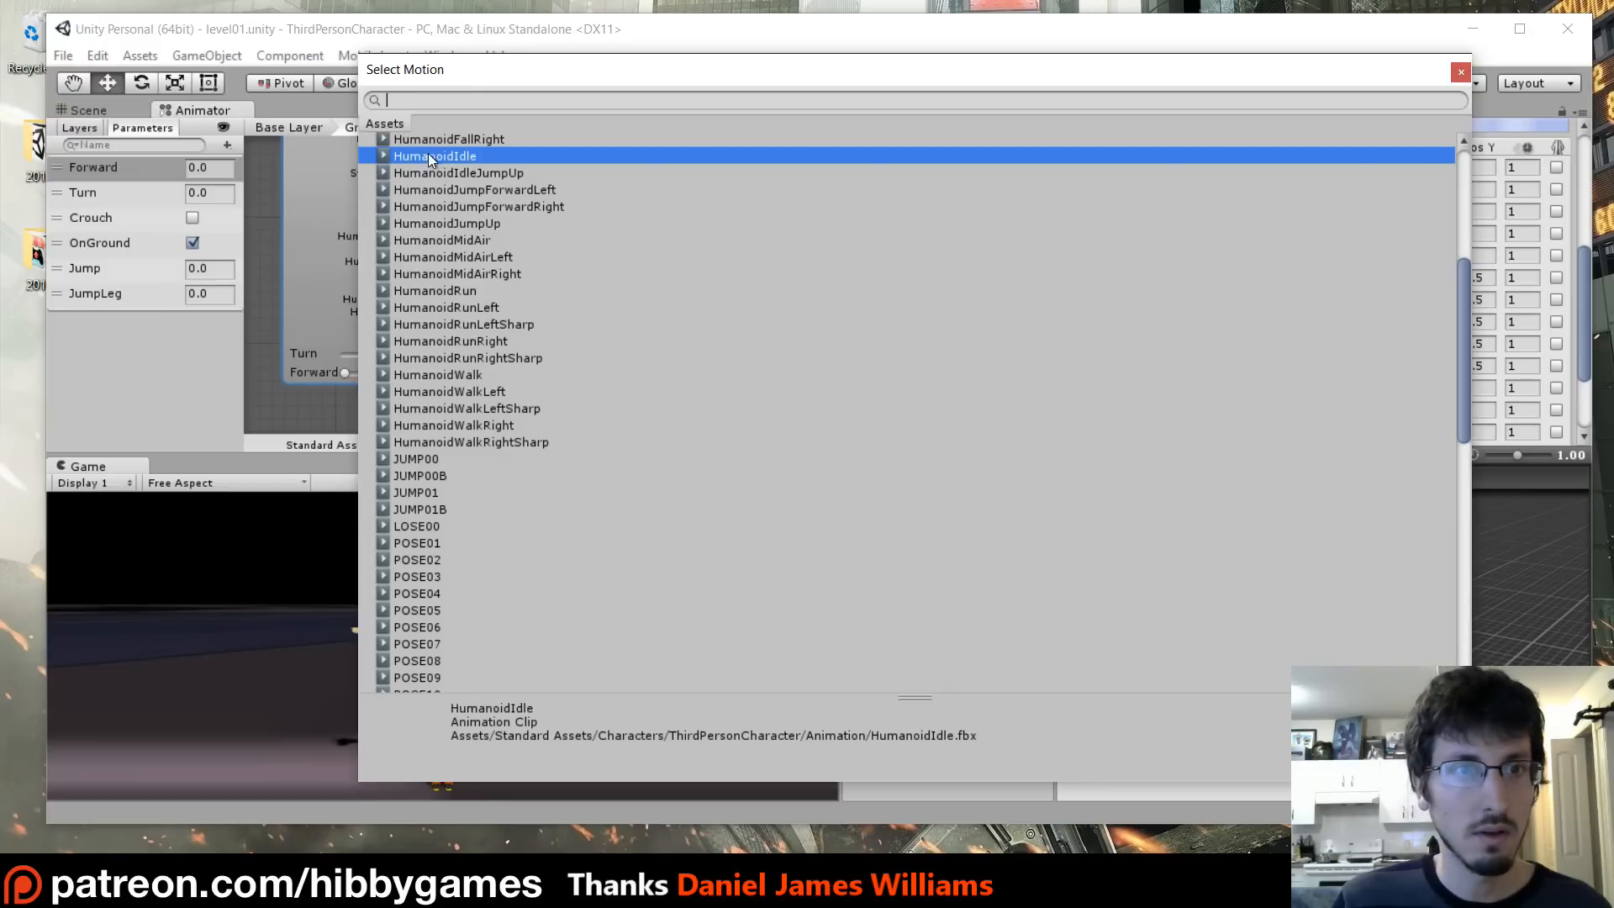
scroll(573, 477, "down", 10)
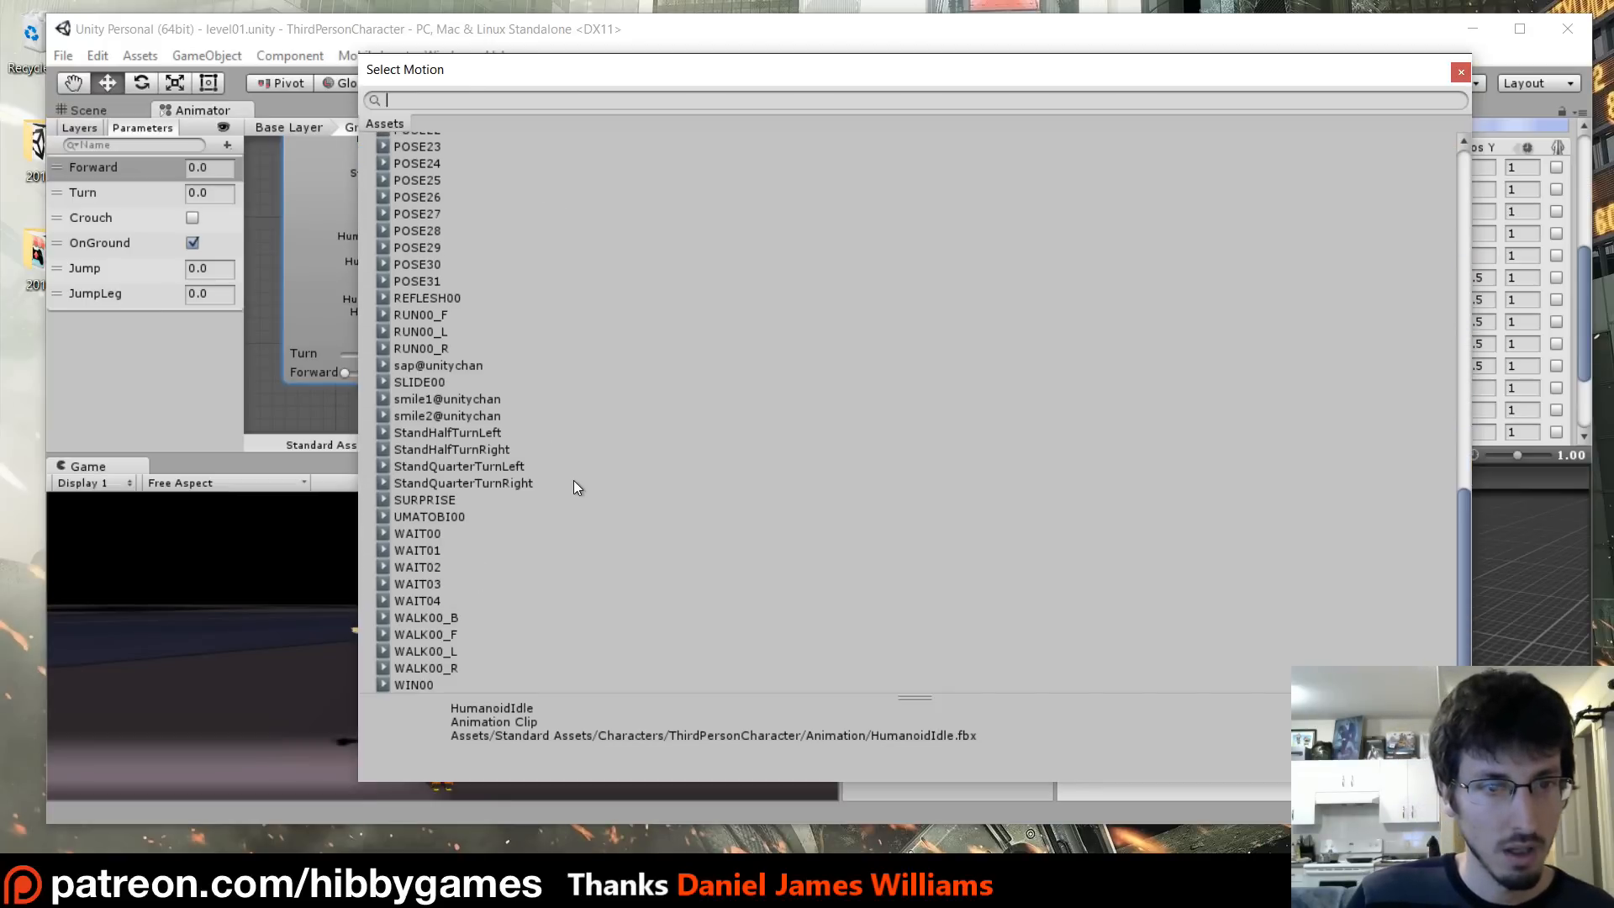
double_click(397, 533)
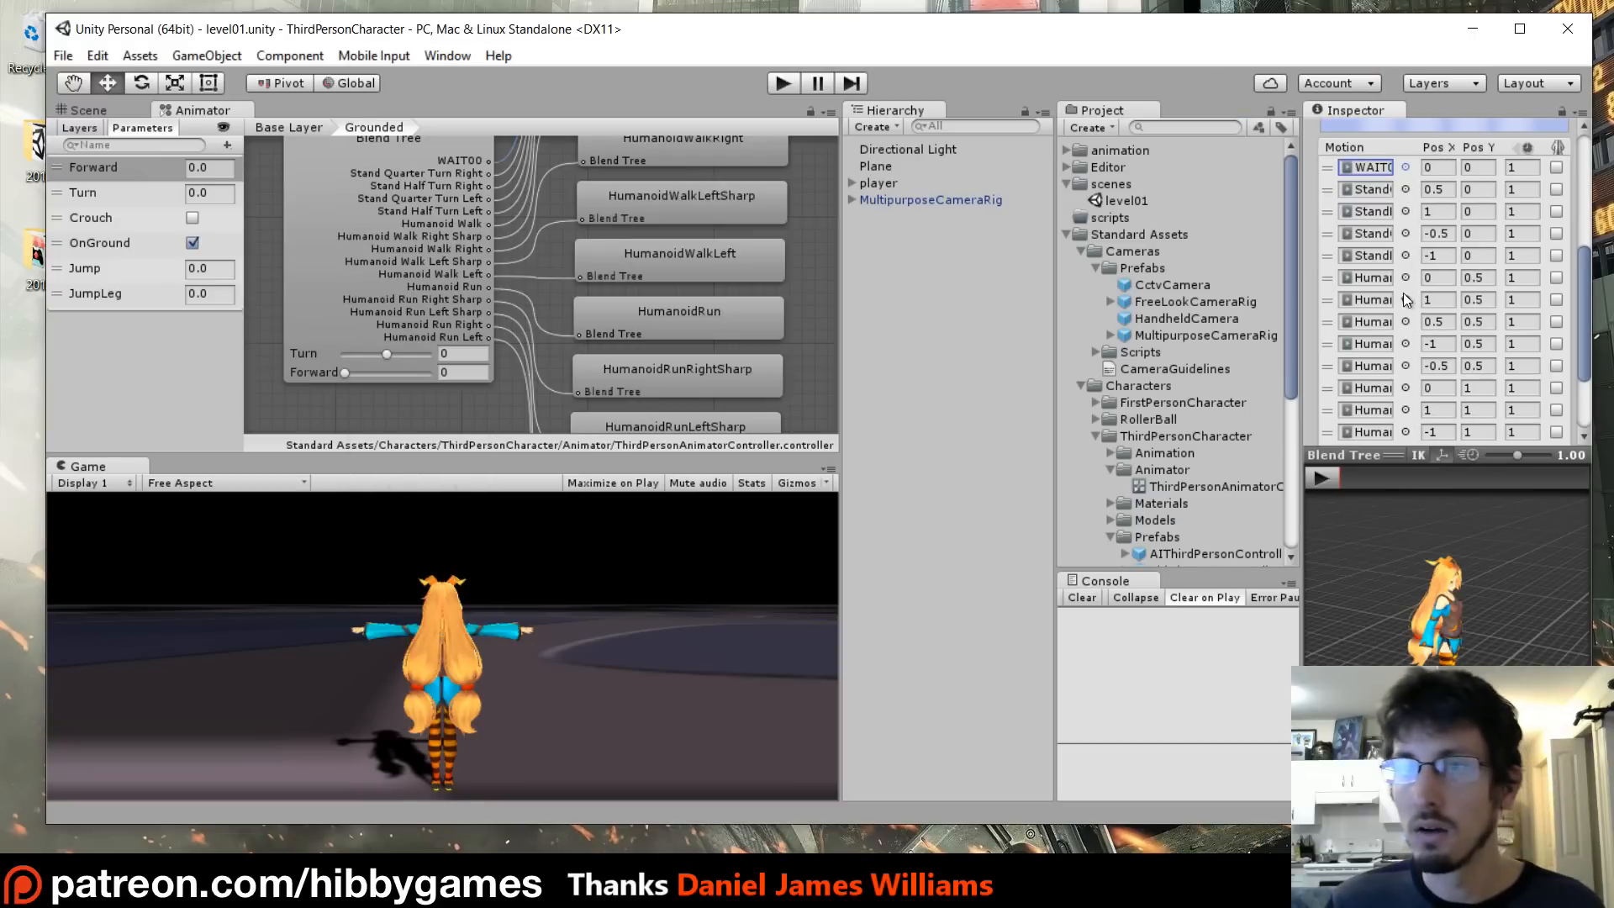
- Replace the four standing quarter-turn and half-turn motions, right and left, with the WAIT00 clip
left_click(1404, 189)
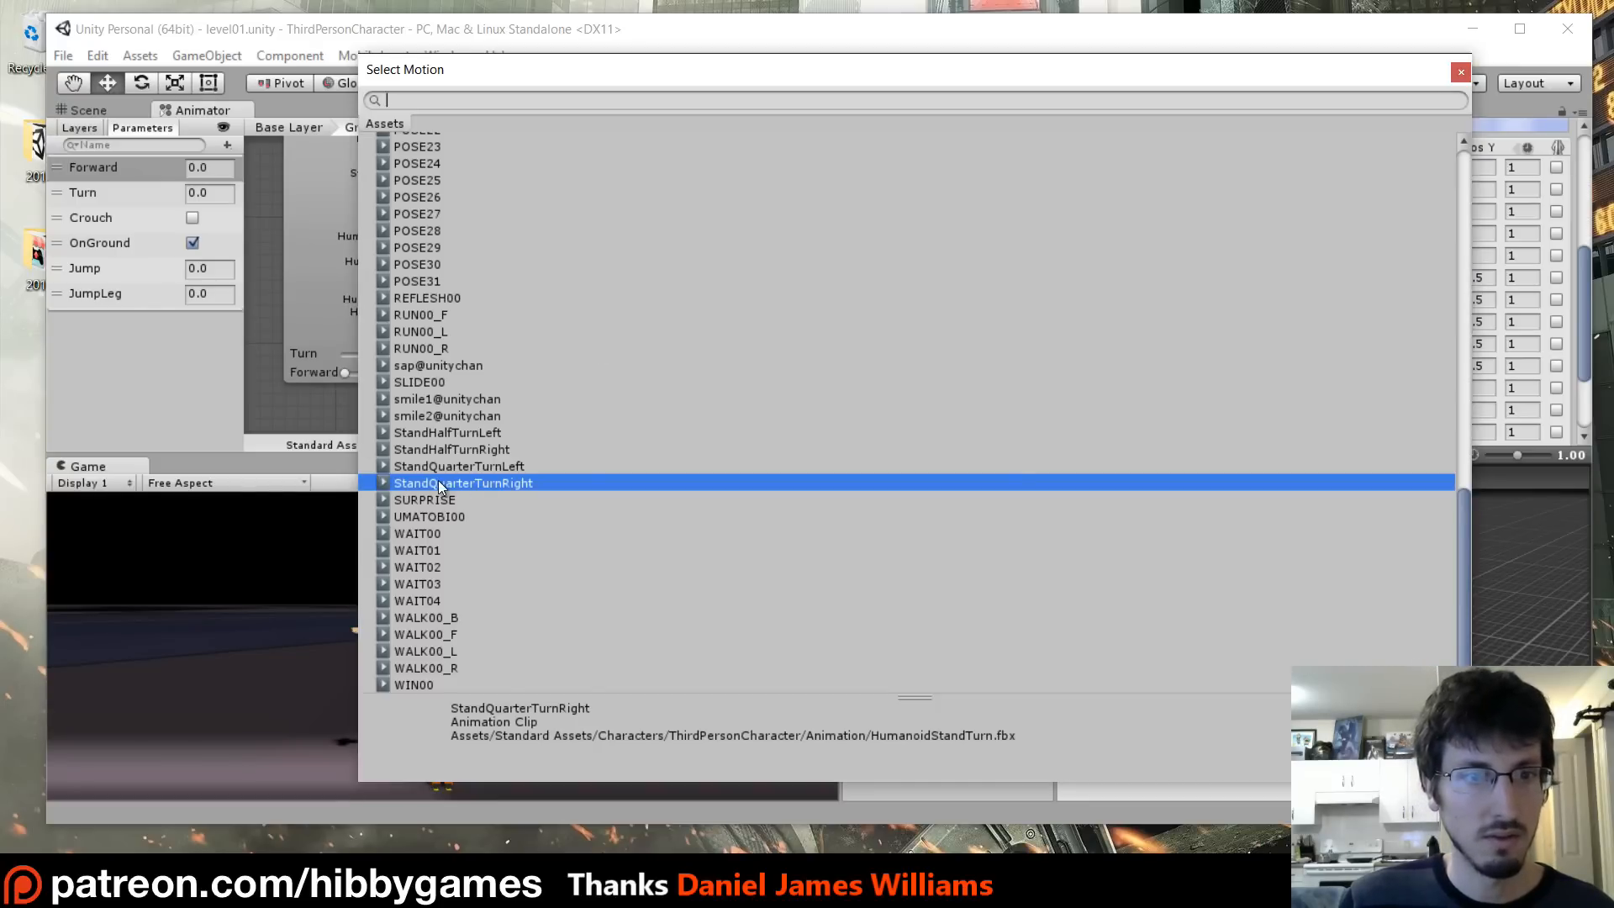
double_click(430, 533)
left_click(1411, 217)
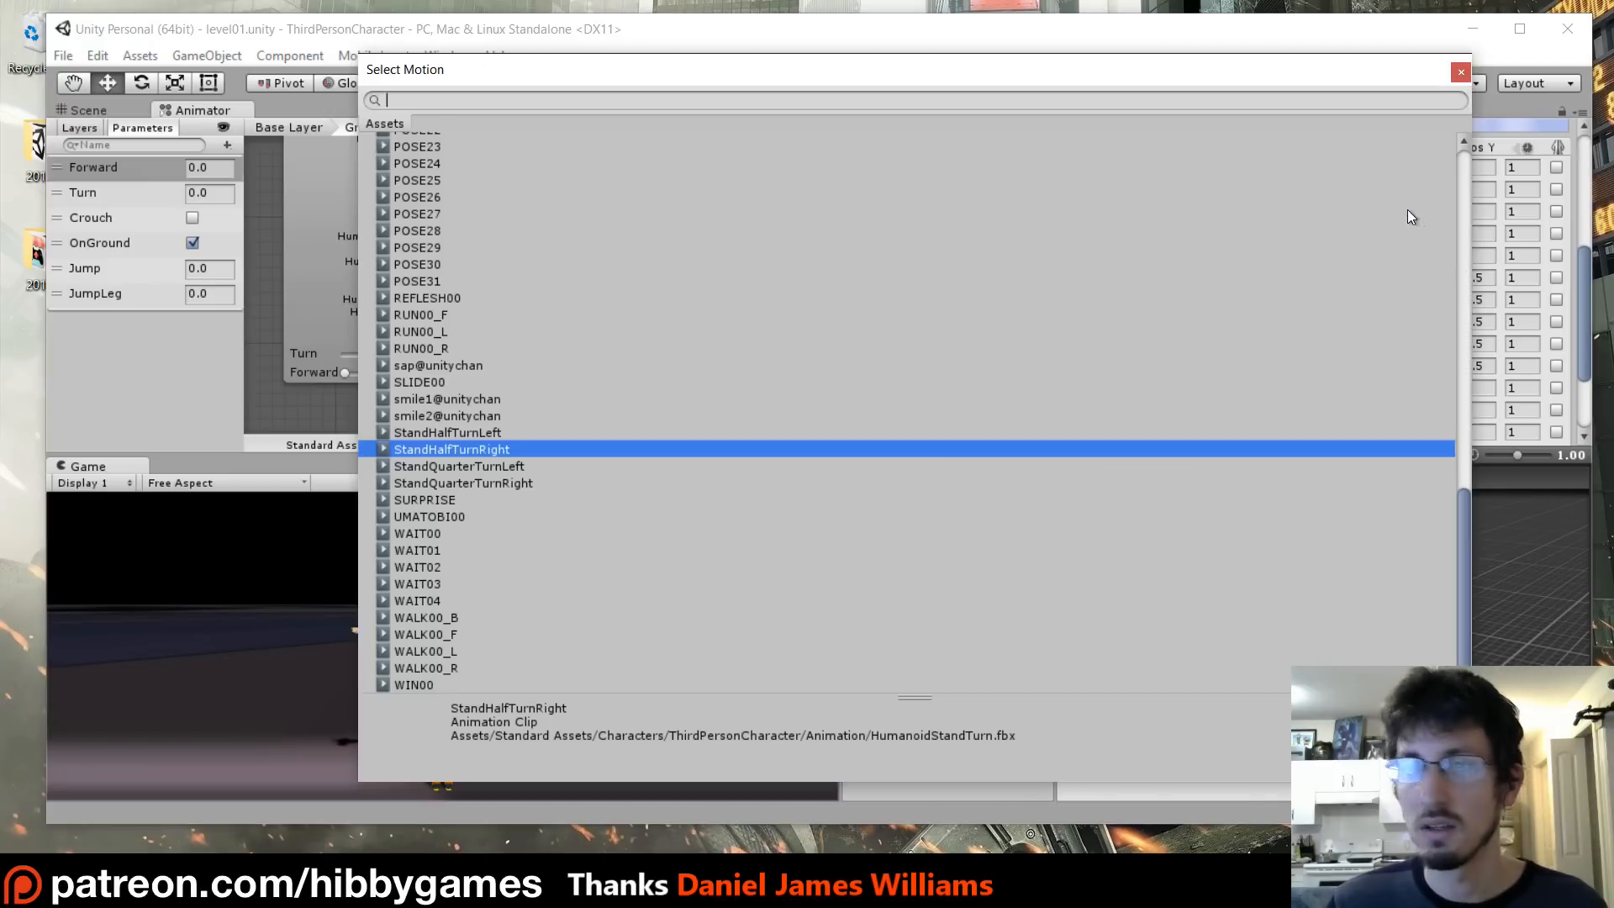
double_click(427, 533)
left_click(1409, 240)
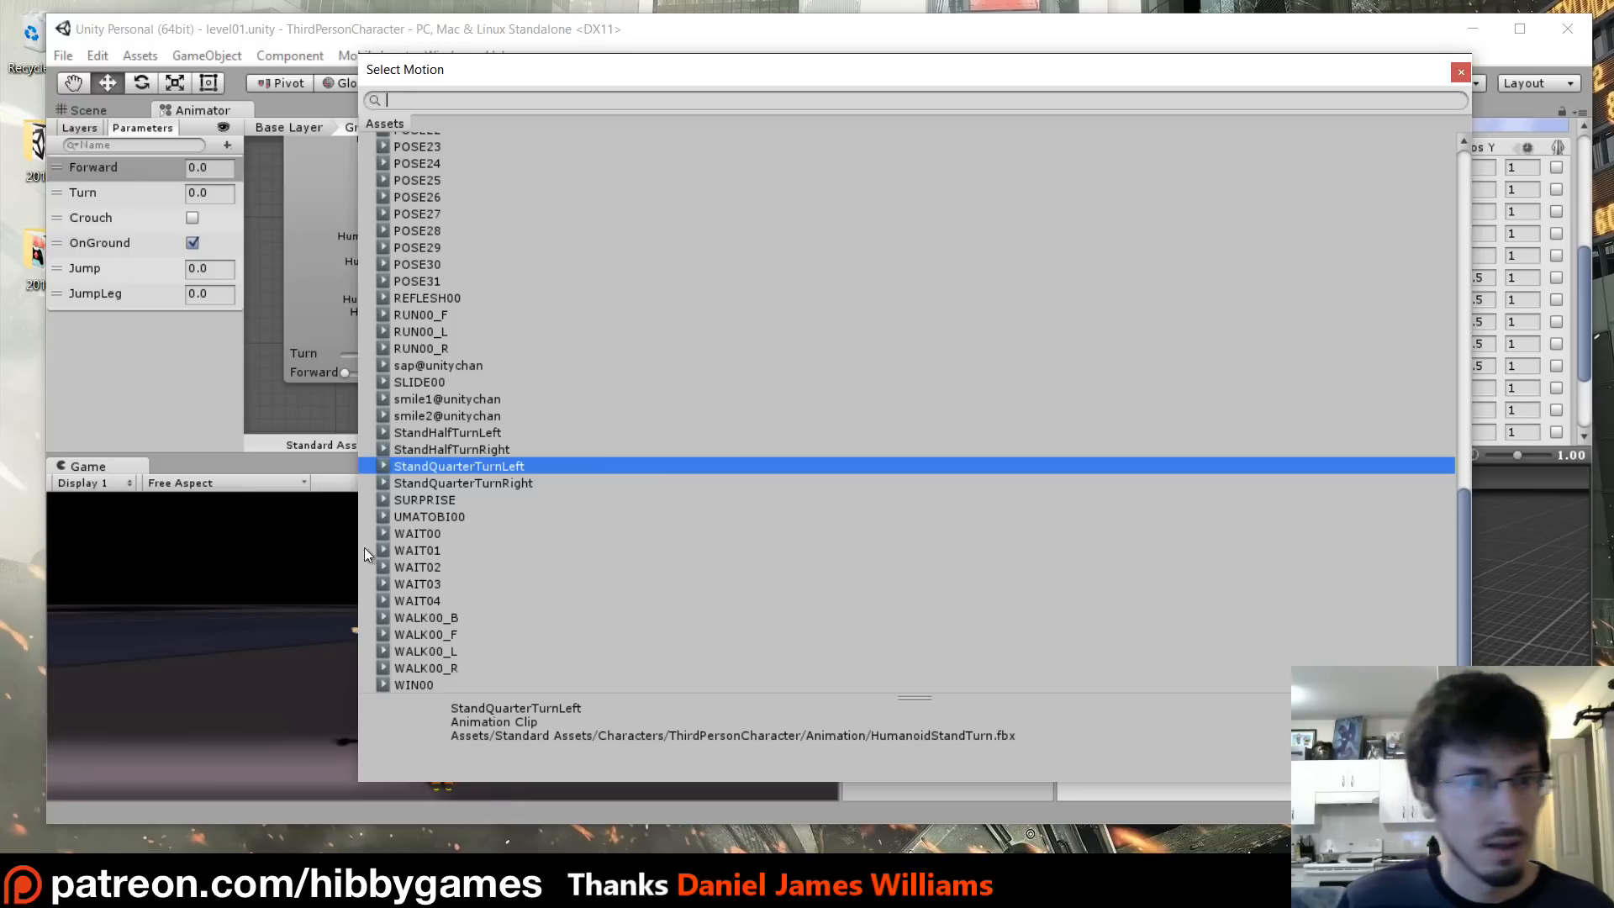
double_click(437, 538)
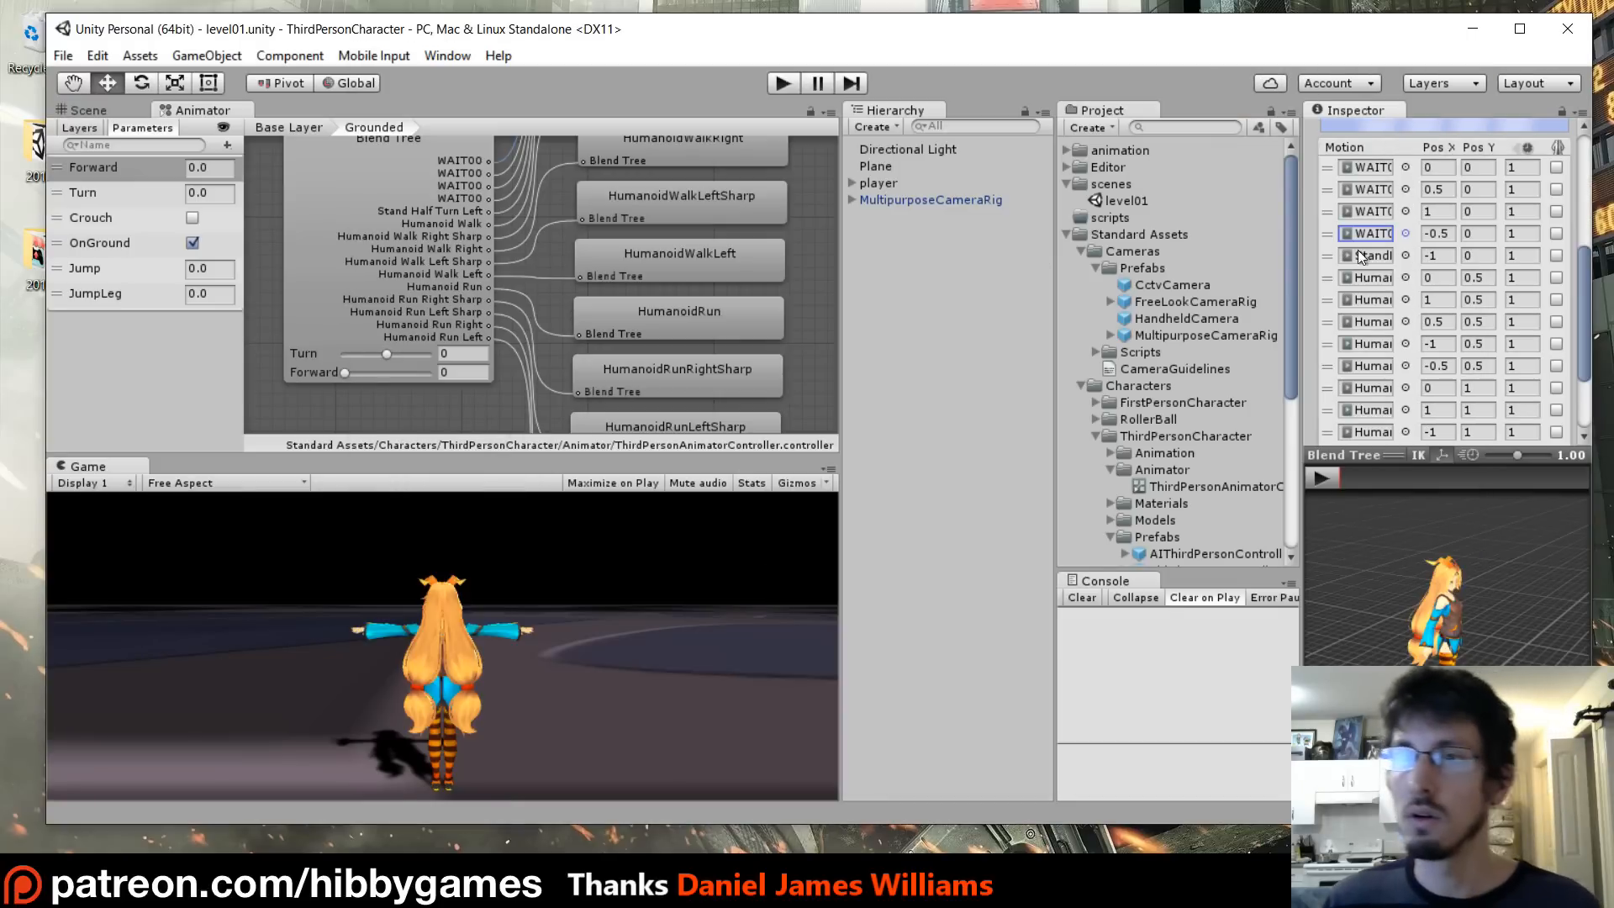
left_click(1406, 261)
double_click(450, 533)
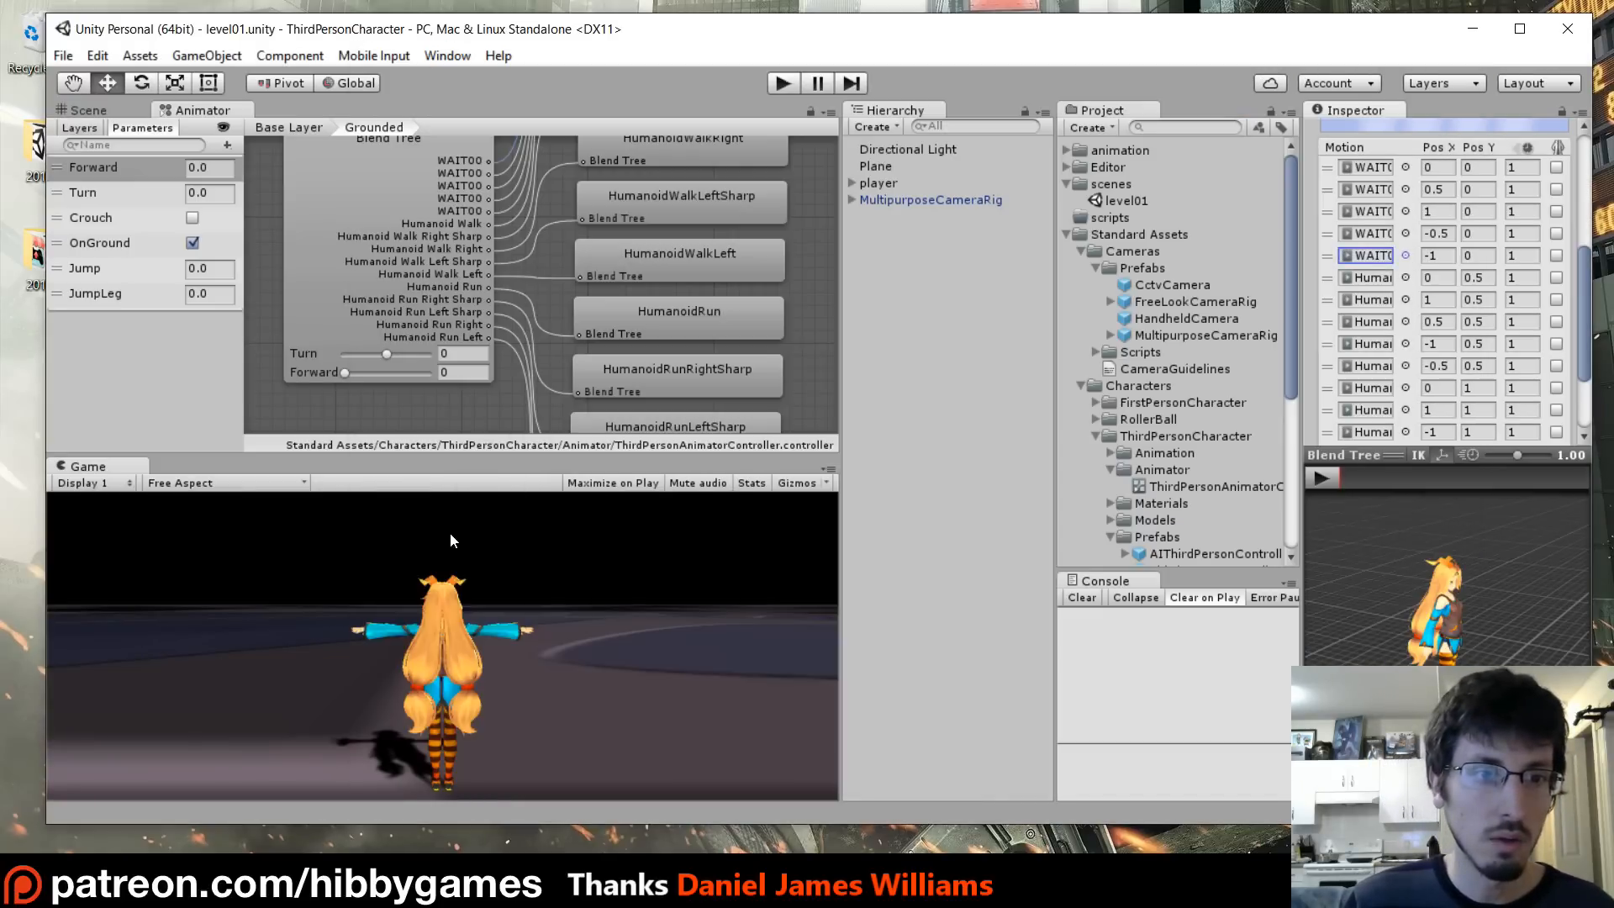
- Replace the HumanoidWalk motion at position 0, 0.5 with the WALK00_F clip
left_click(1405, 278)
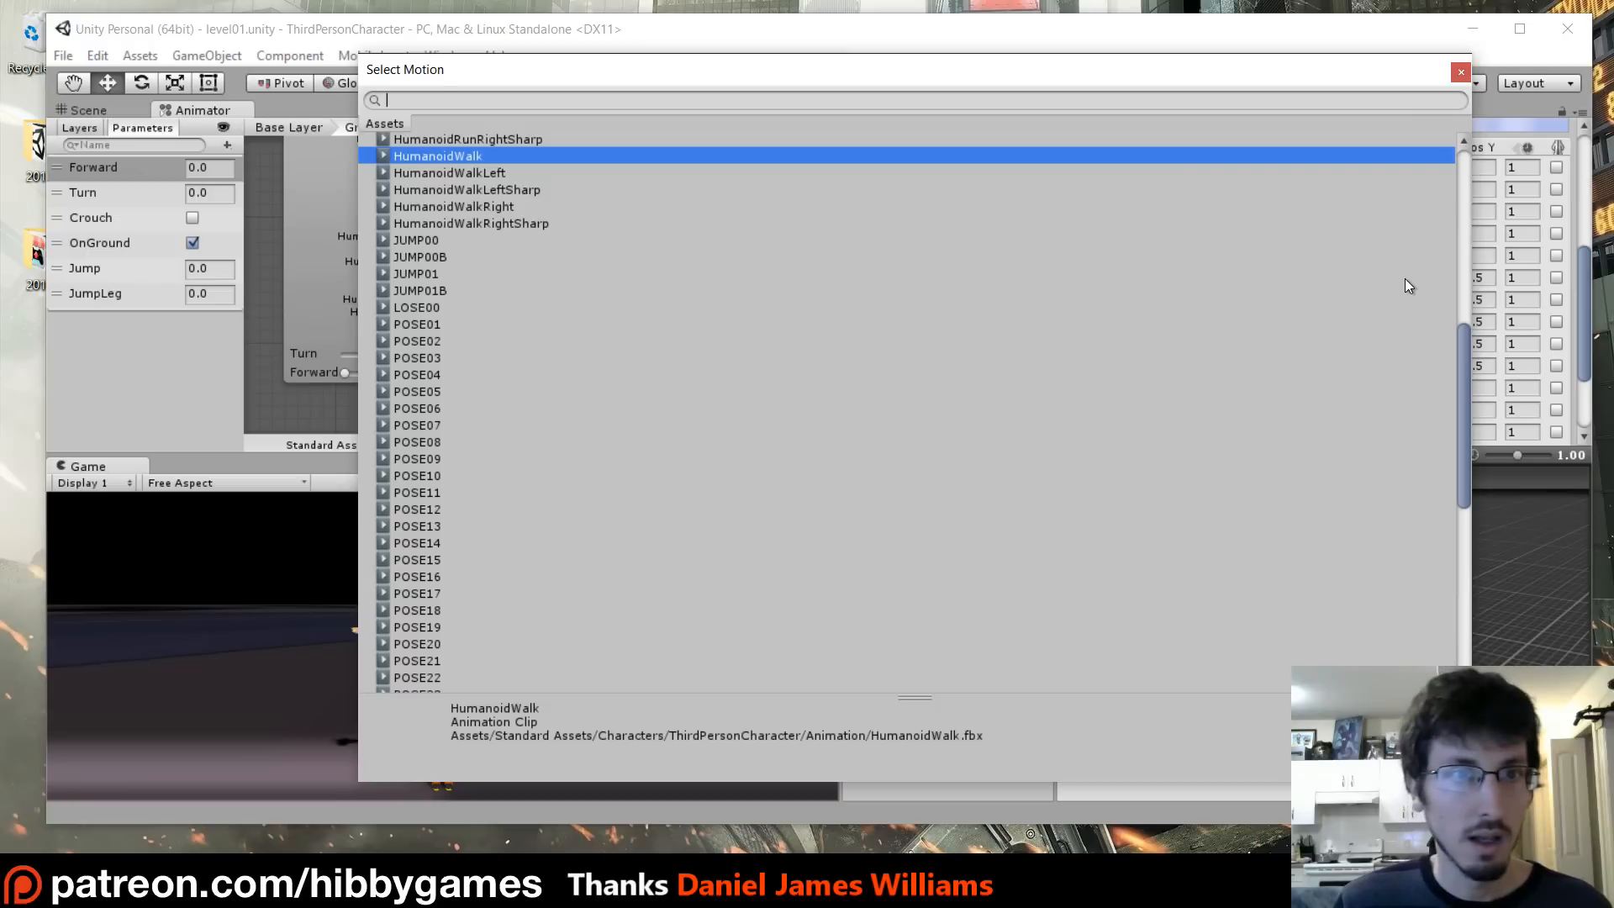
scroll(475, 210, "down", 10)
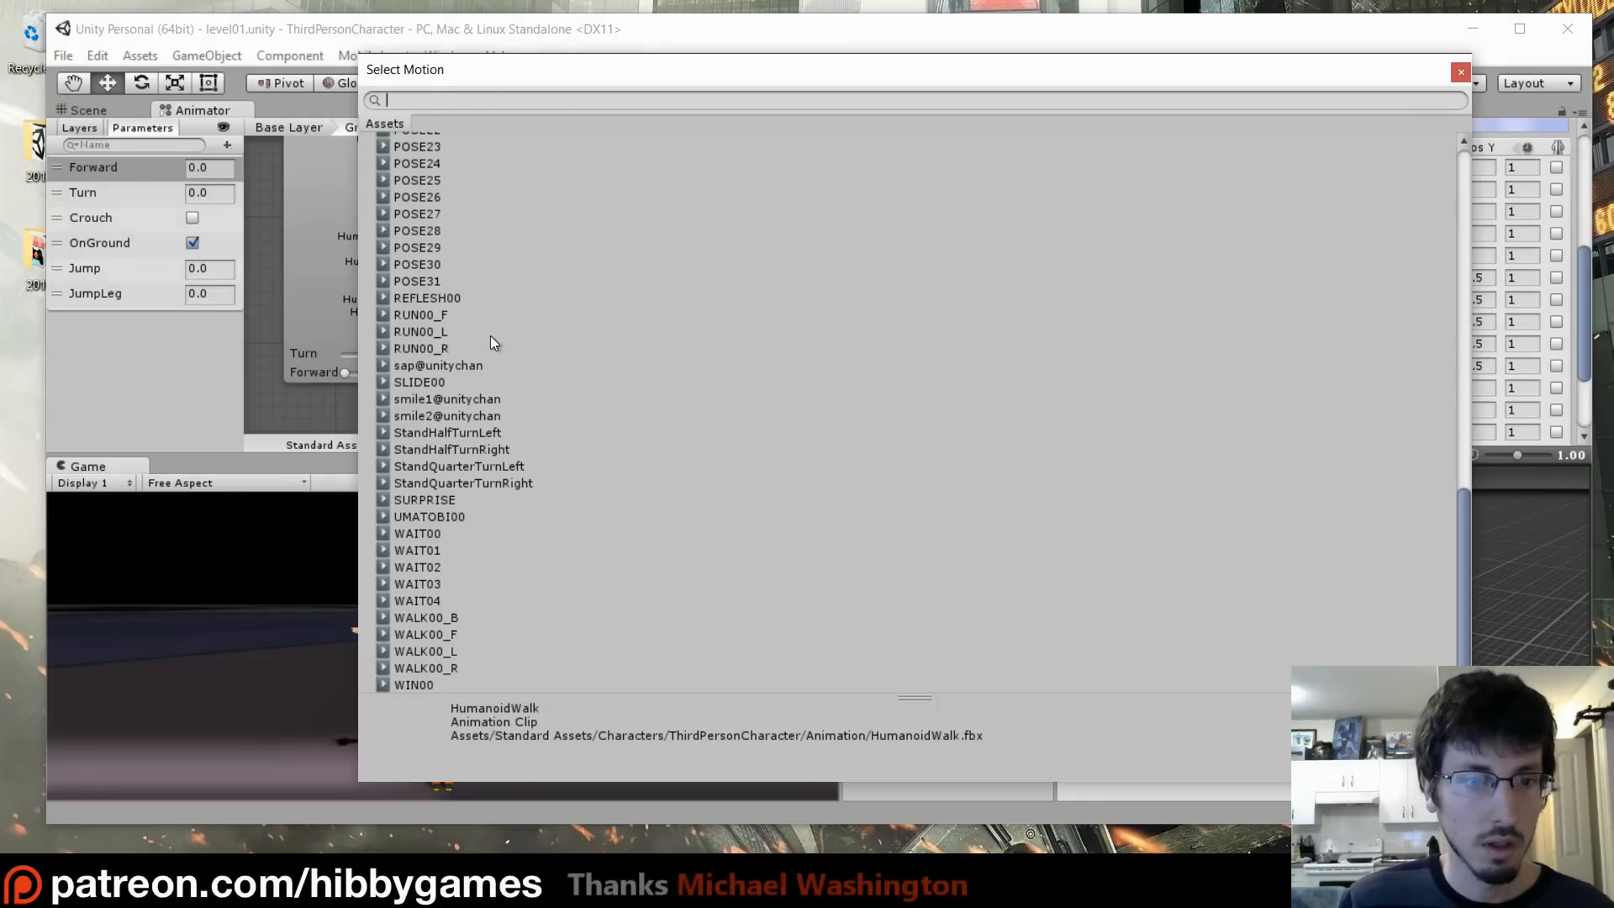
left_click(434, 636)
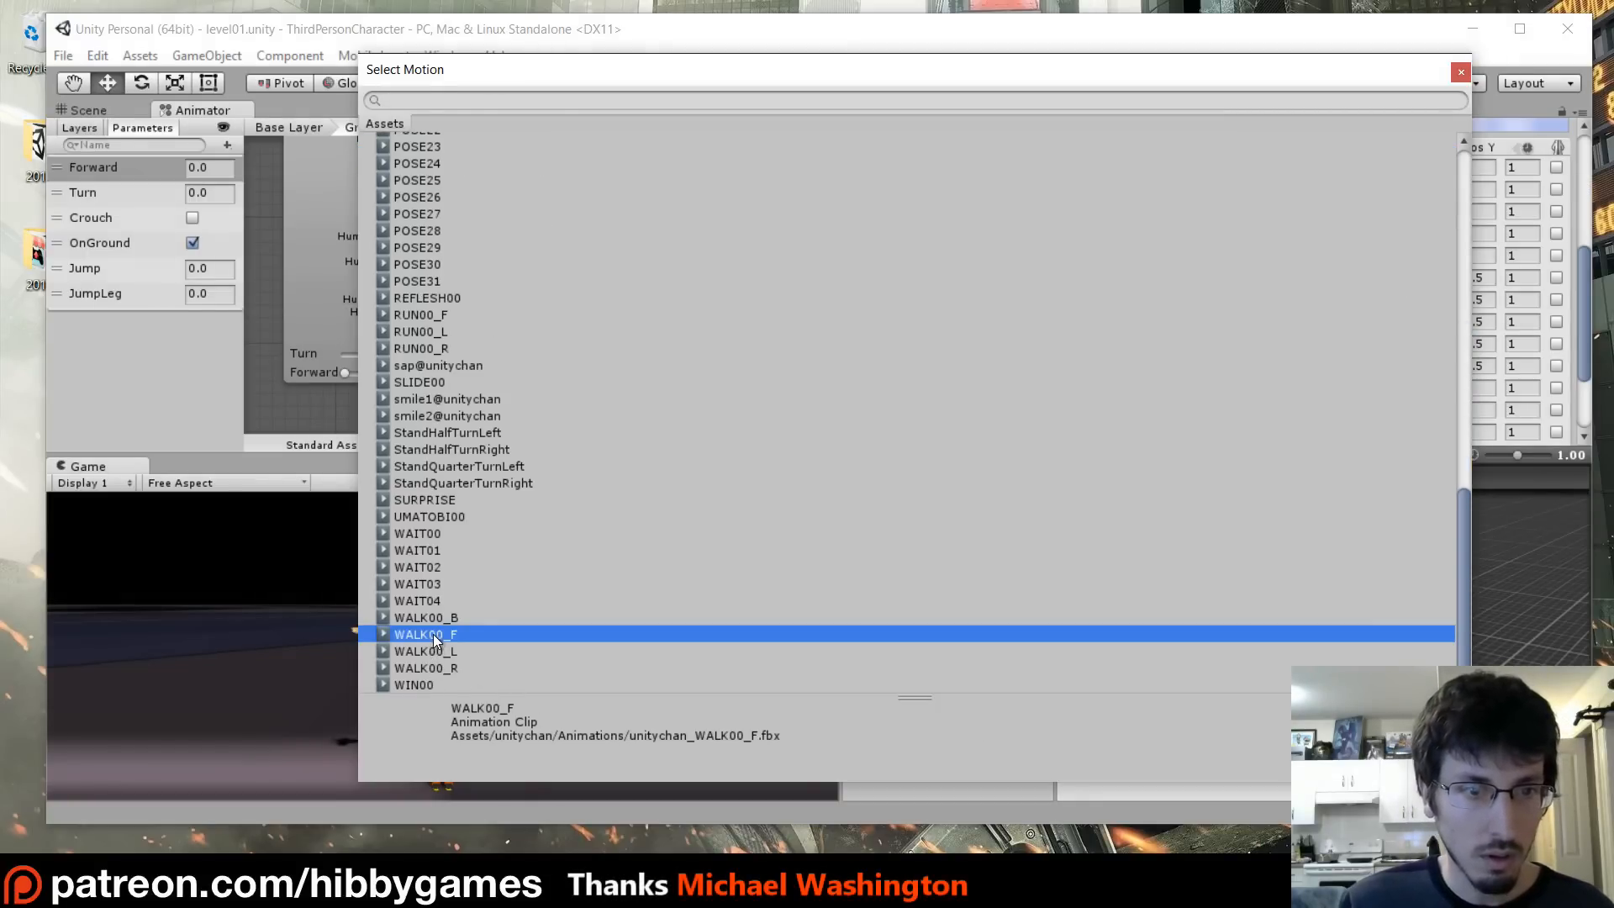
double_click(432, 634)
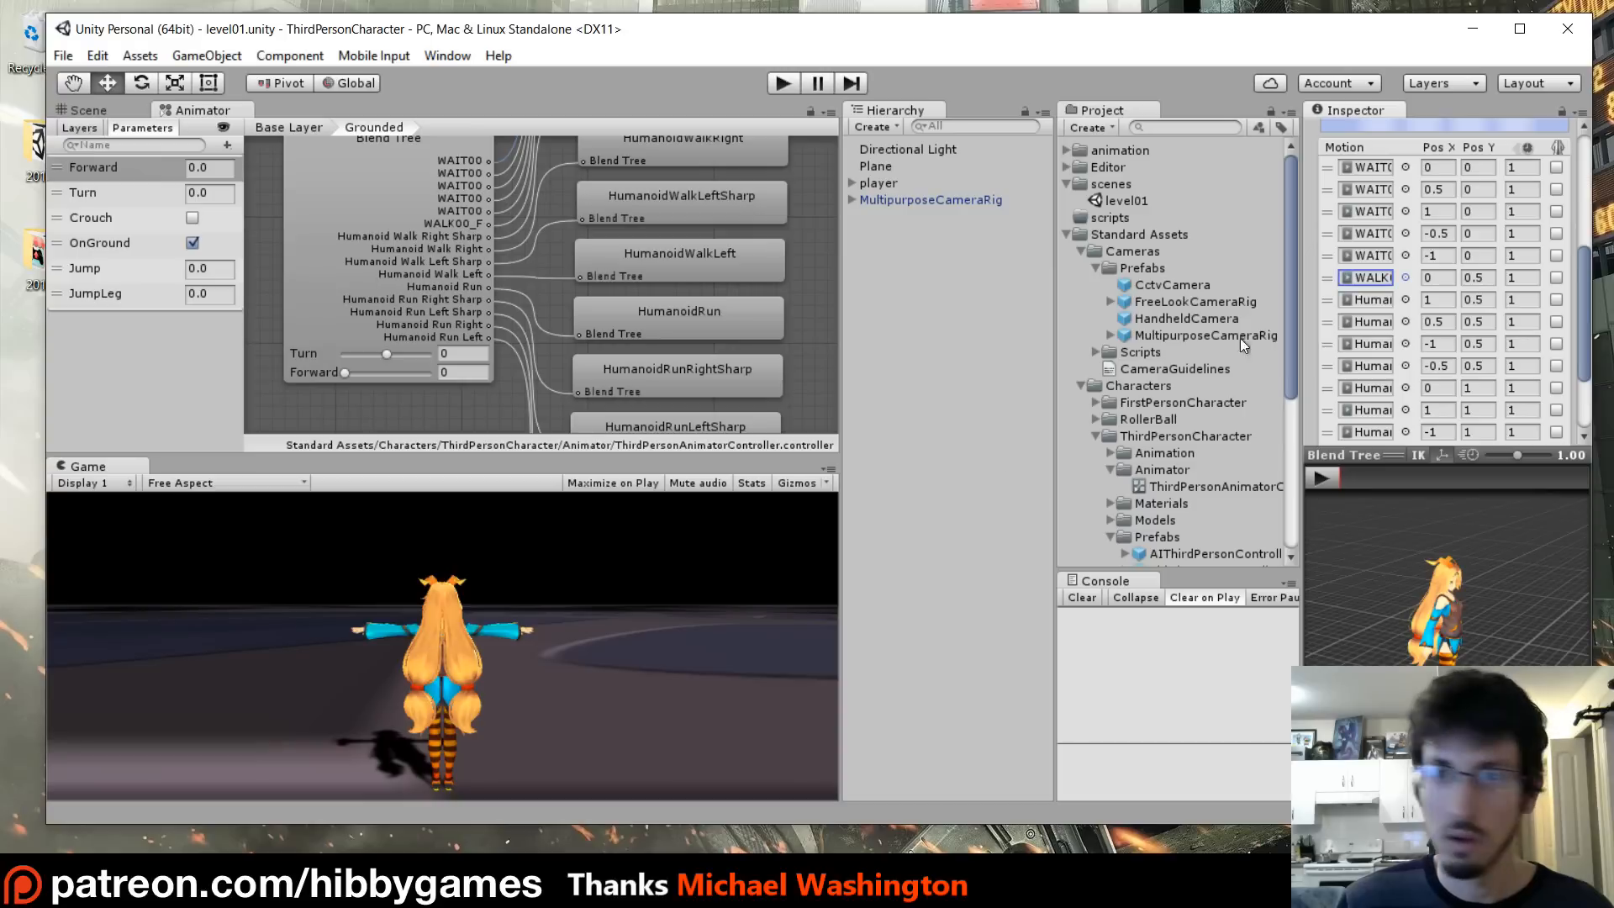
- Replace the HumanoidWalkRightSharp and HumanoidWalkRight motions with the WALK00_R clip
left_click(1404, 300)
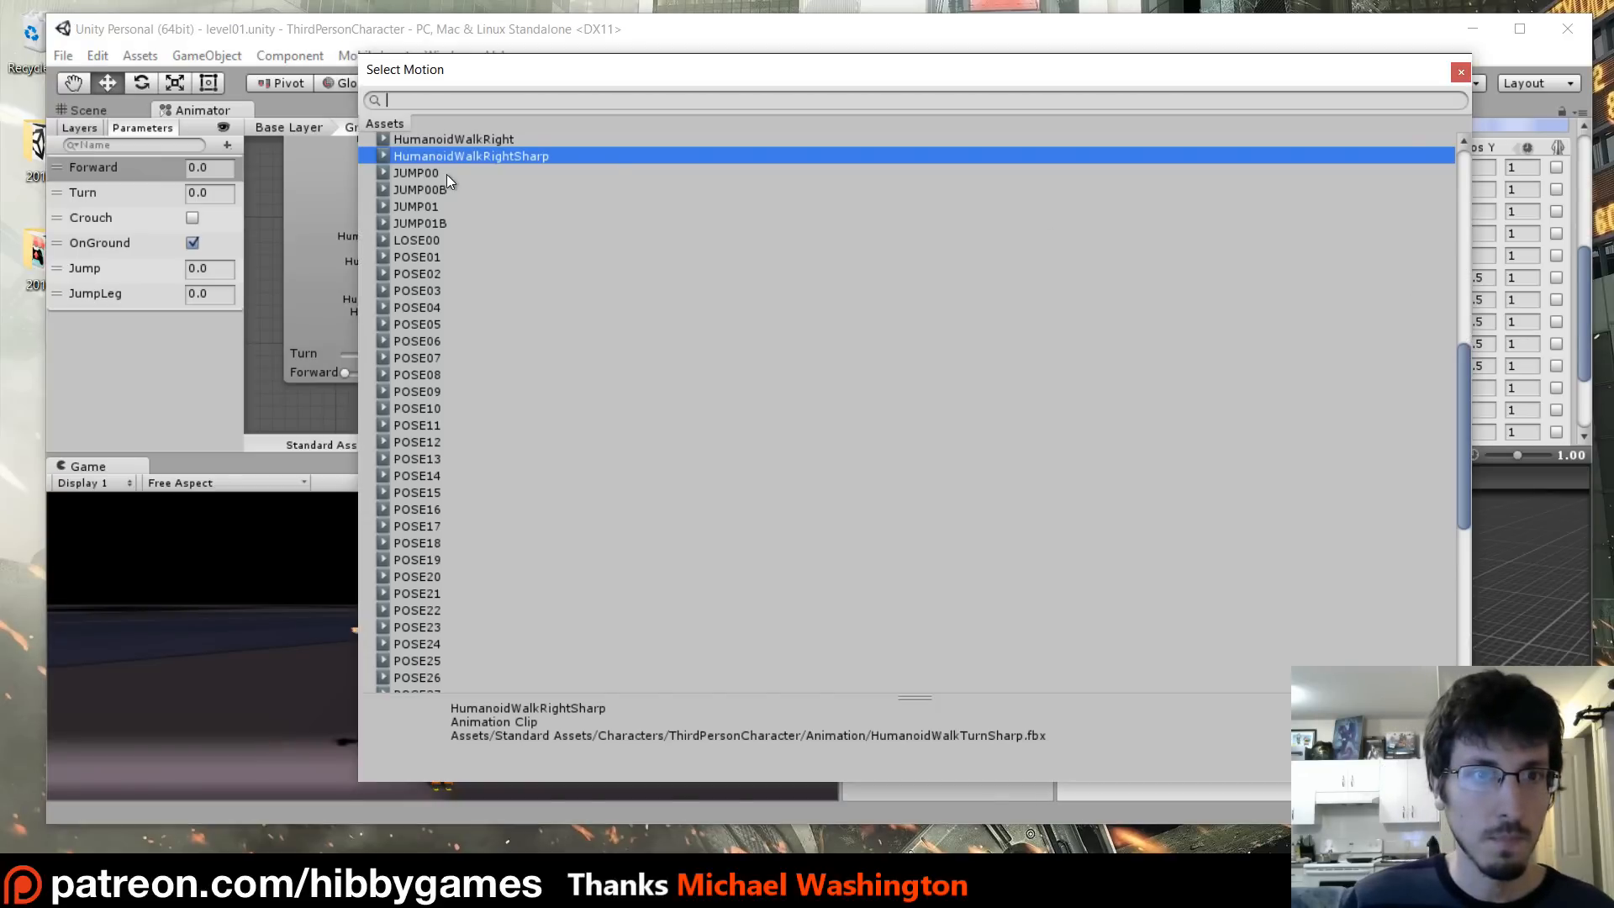
scroll(474, 202, "down", 10)
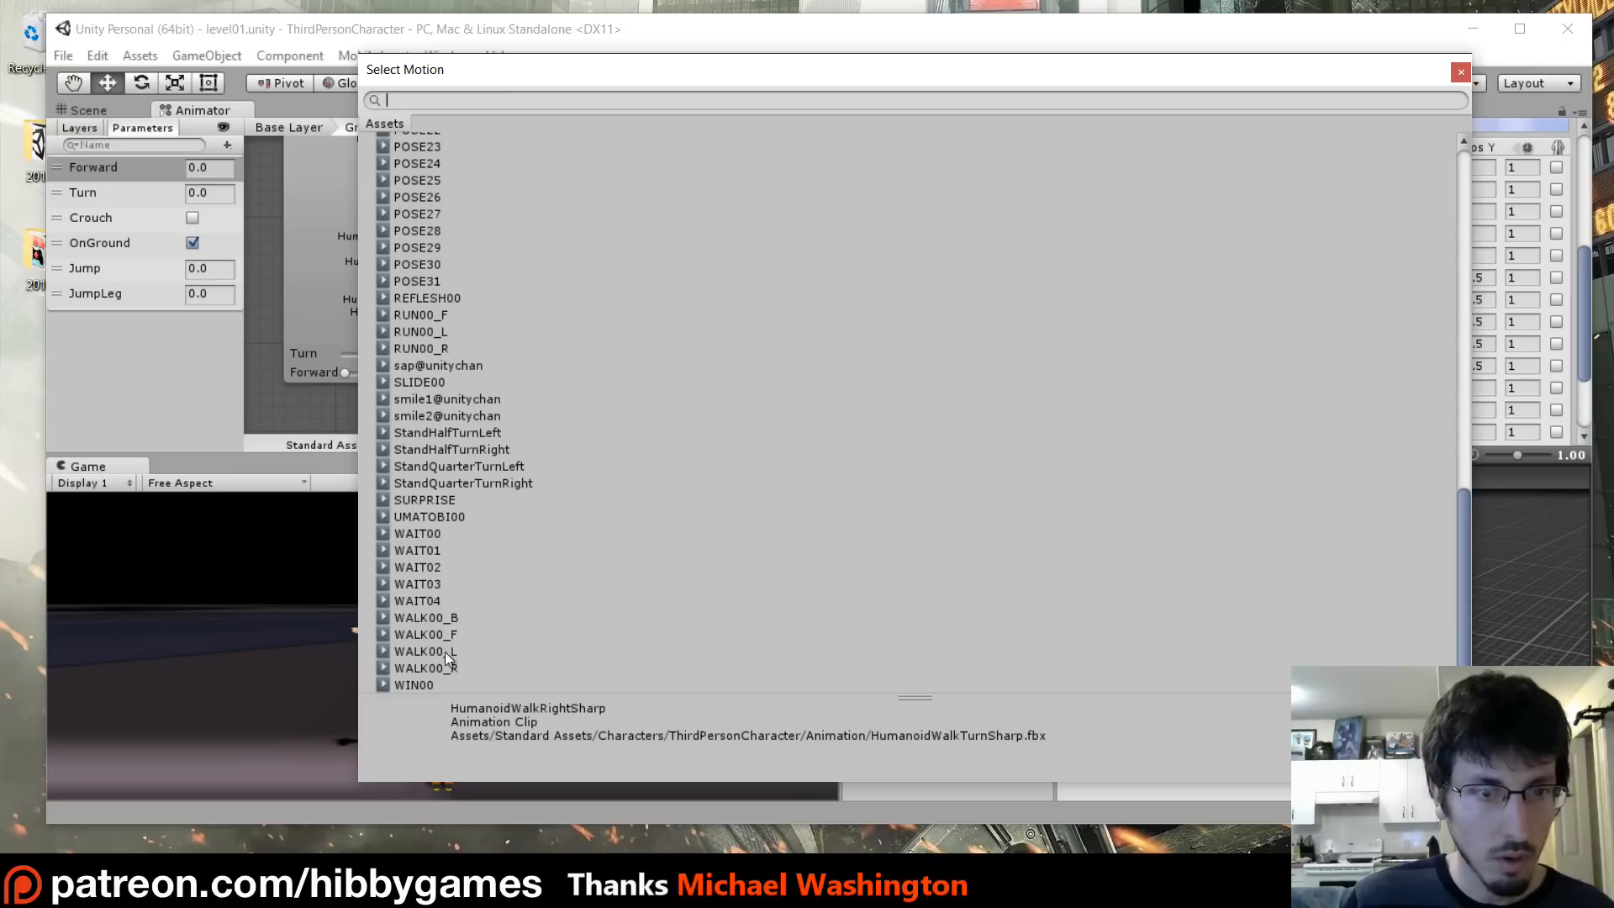
double_click(422, 669)
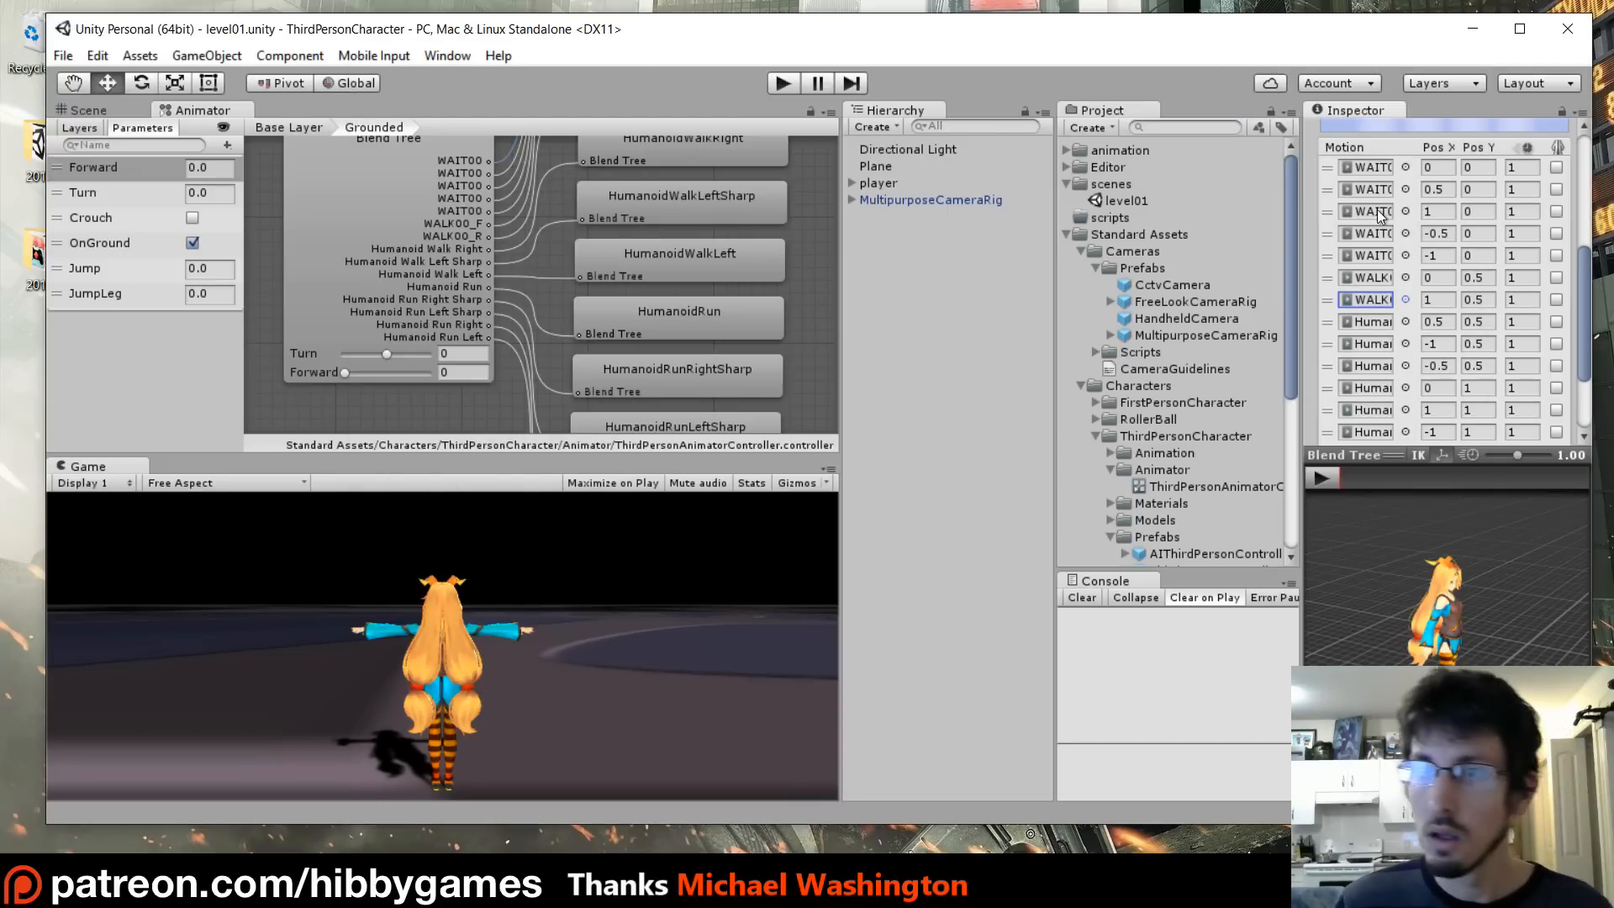
left_click(1404, 322)
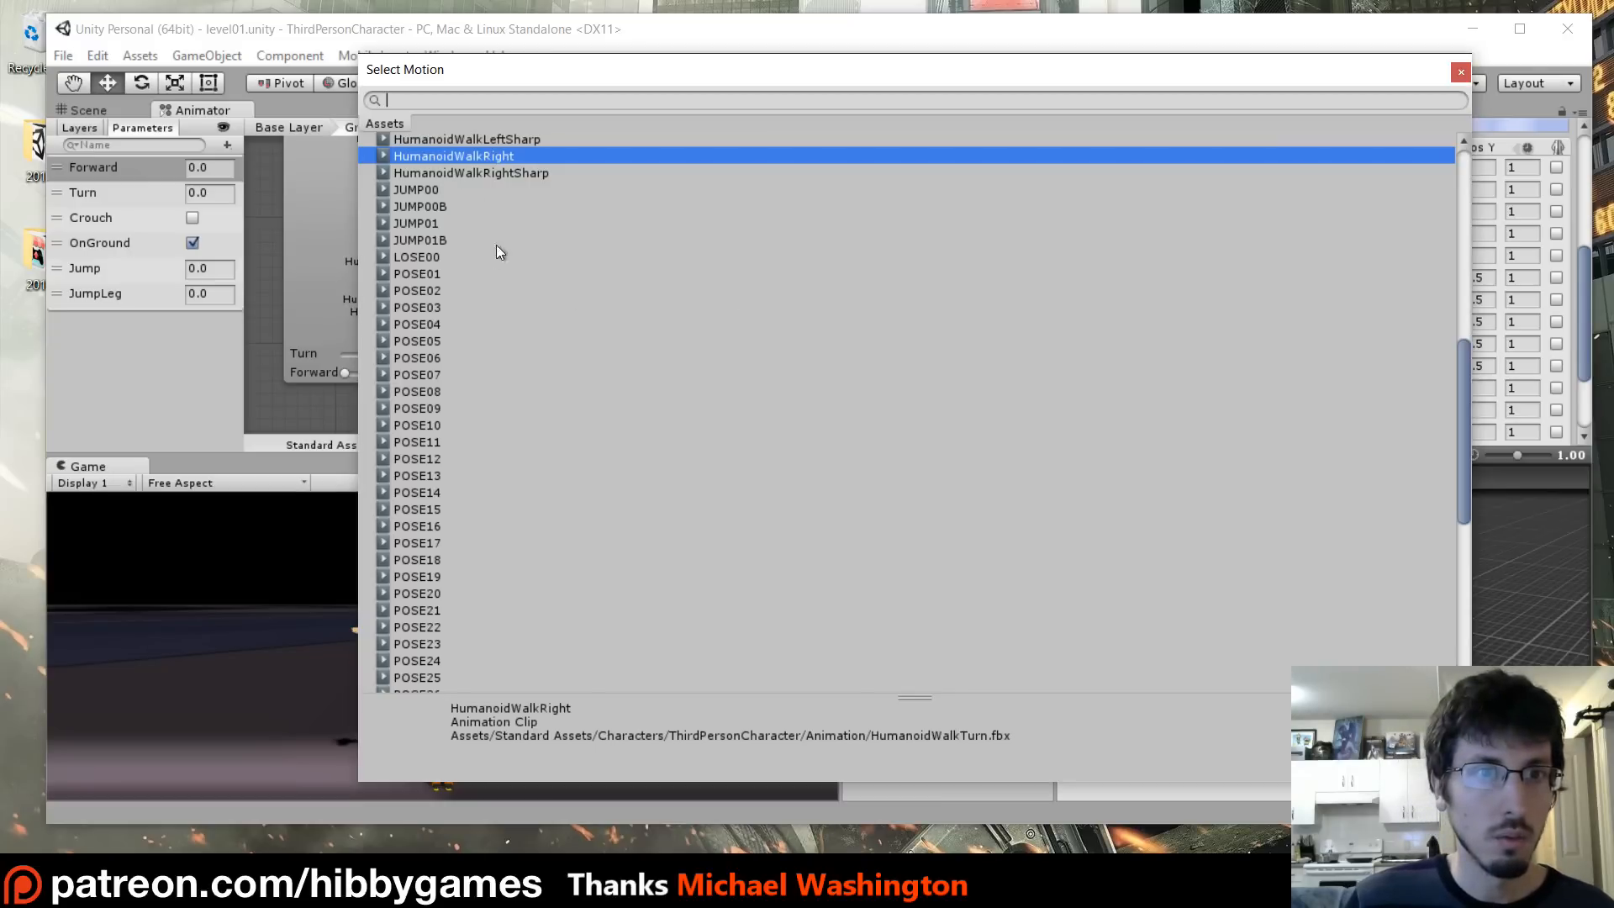
scroll(464, 193, "down", 10)
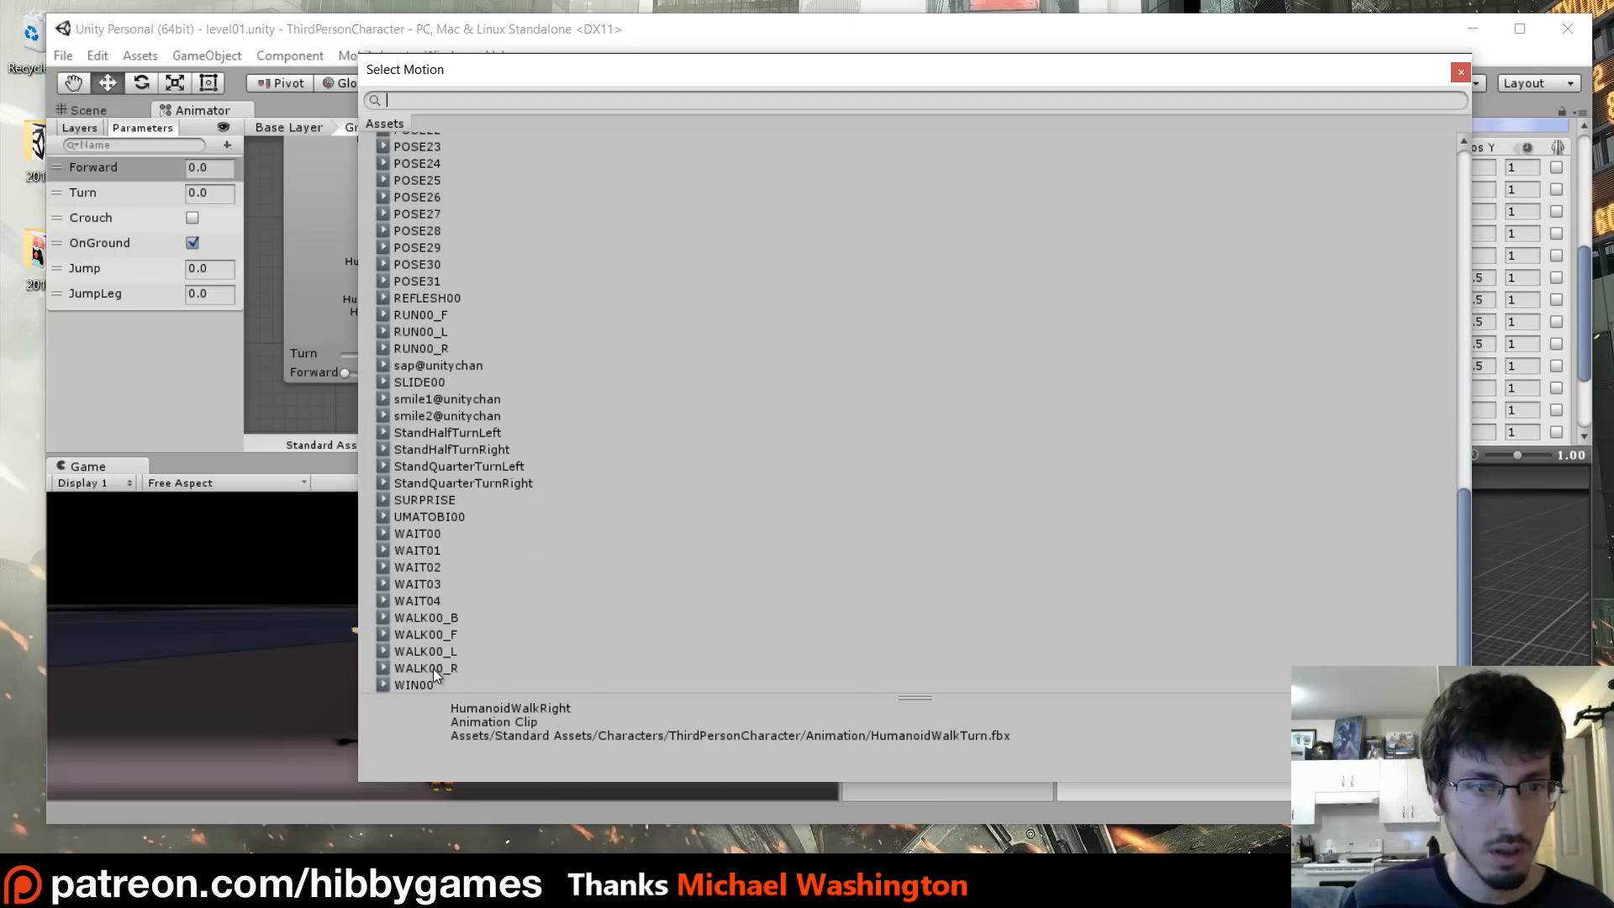
left_click(433, 669)
double_click(432, 668)
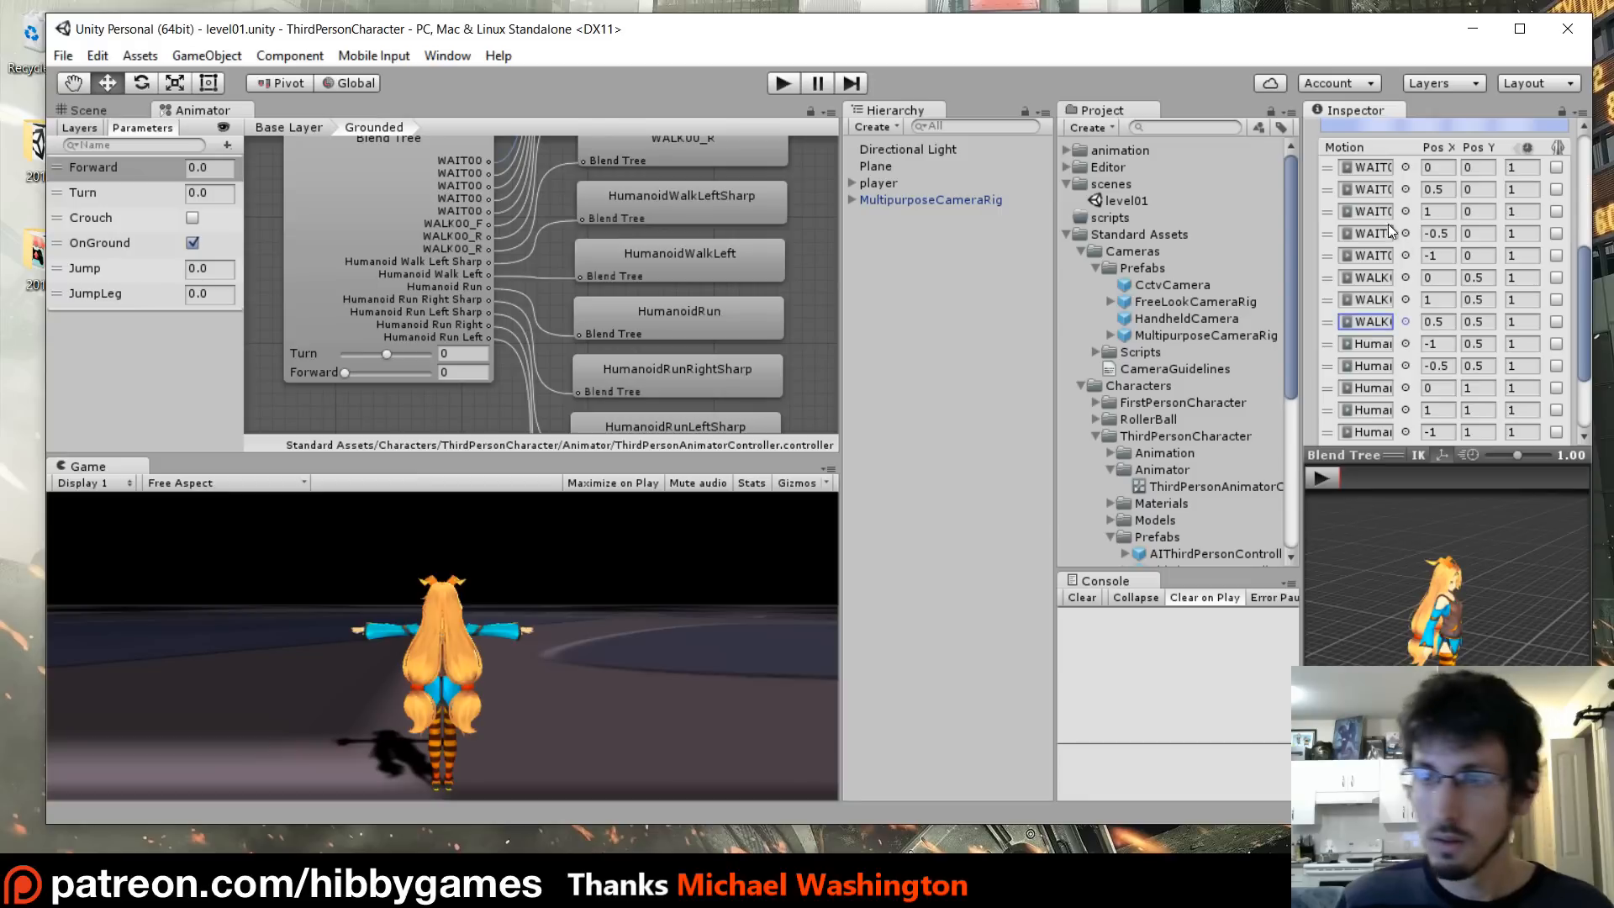
- Replace the HumanoidWalkLeftSharp and HumanoidWalkLeft motions with the WALK00_L clip
left_click(1406, 344)
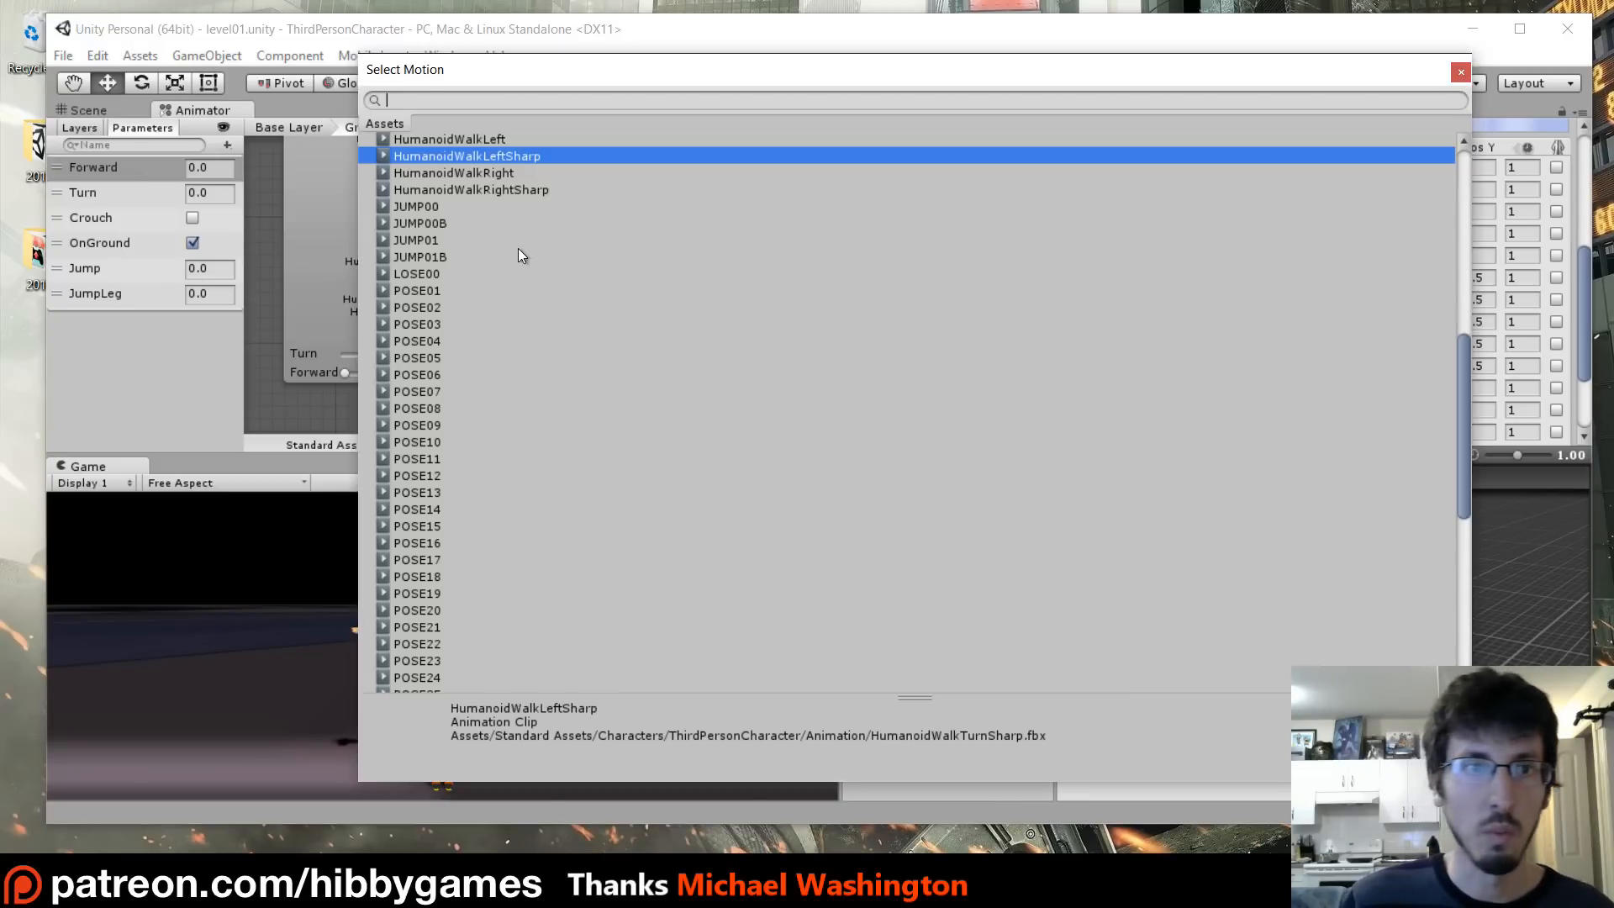
scroll(501, 278, "down", 10)
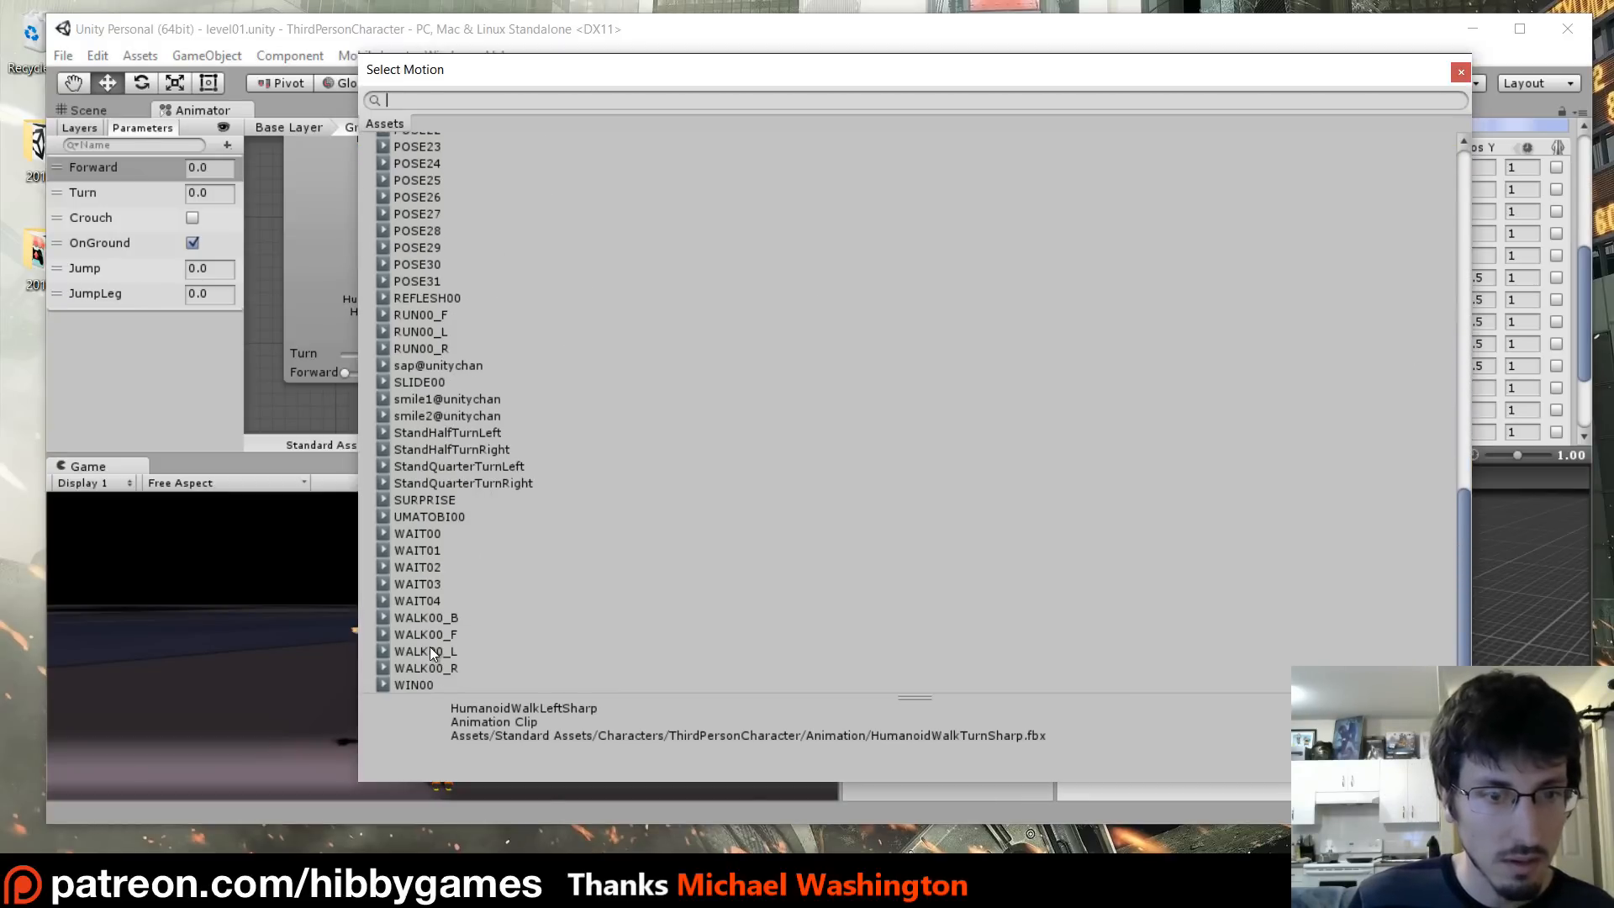
double_click(431, 651)
left_click(1406, 367)
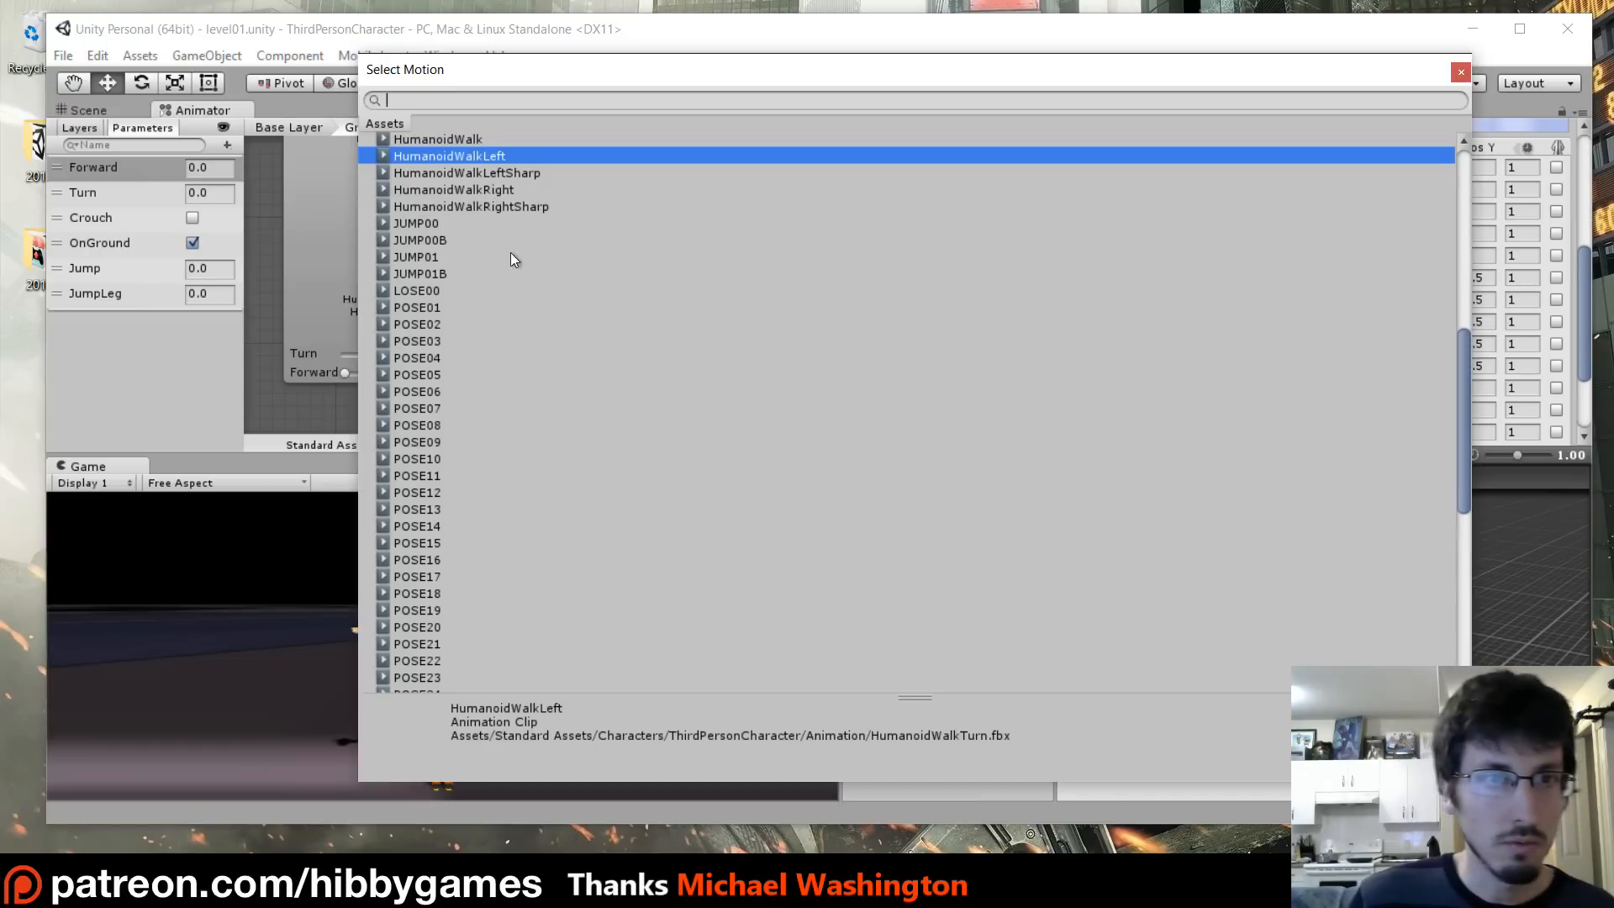
scroll(510, 261, "down", 10)
double_click(440, 651)
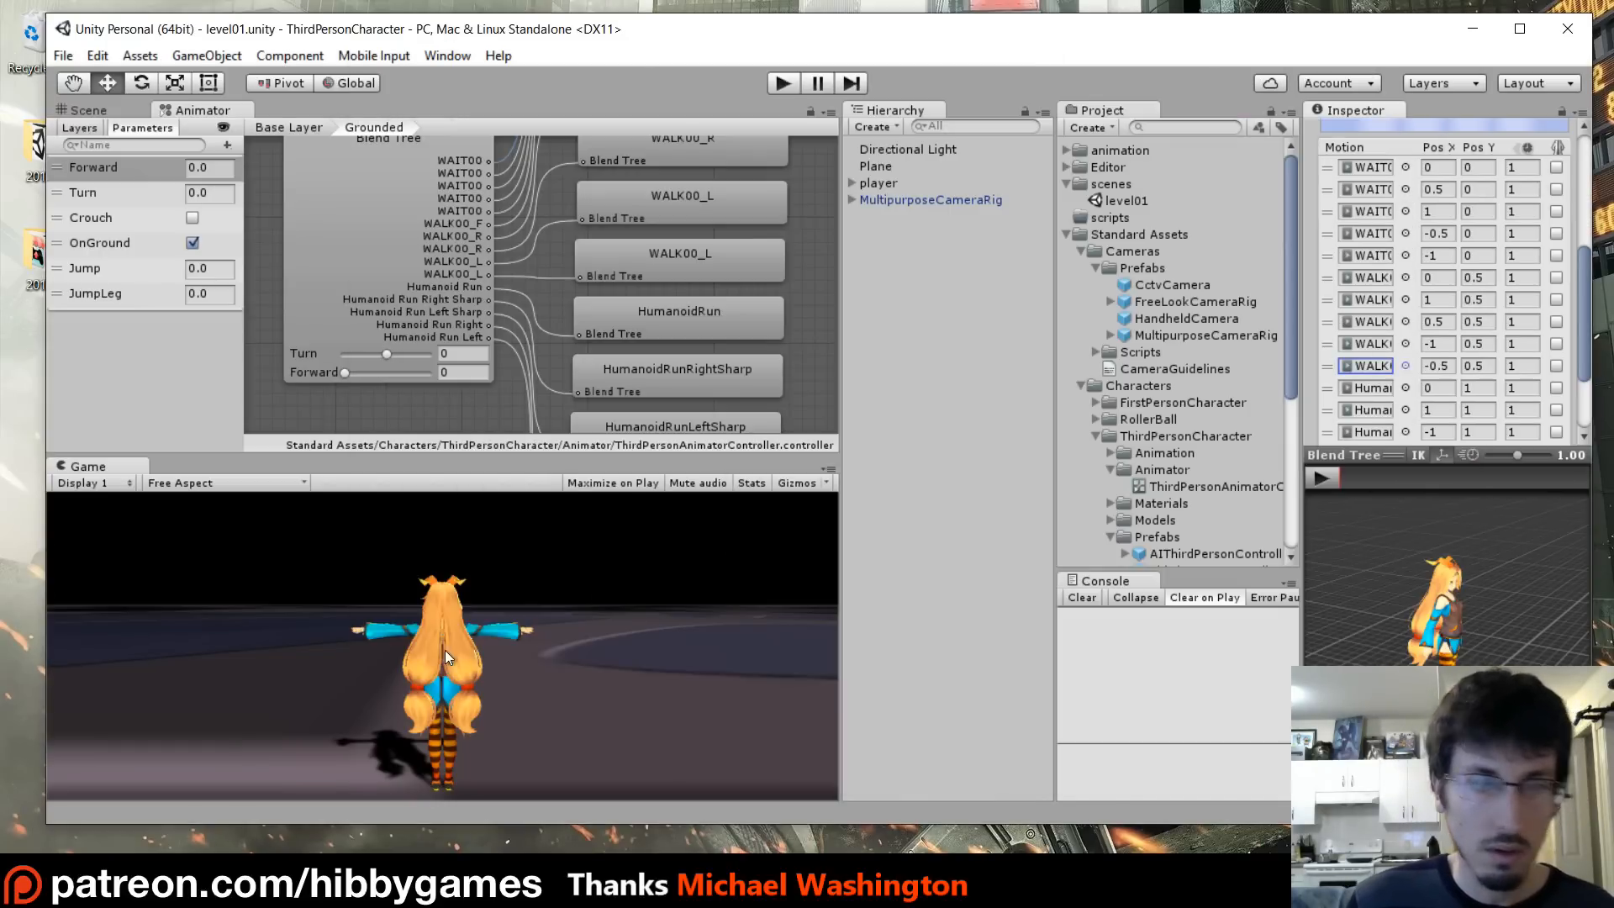
- Replace the HumanoidRun motion with the RUN00_F clip and the HumanoidRunRightSharp motion with RUN00_R
left_click(1404, 388)
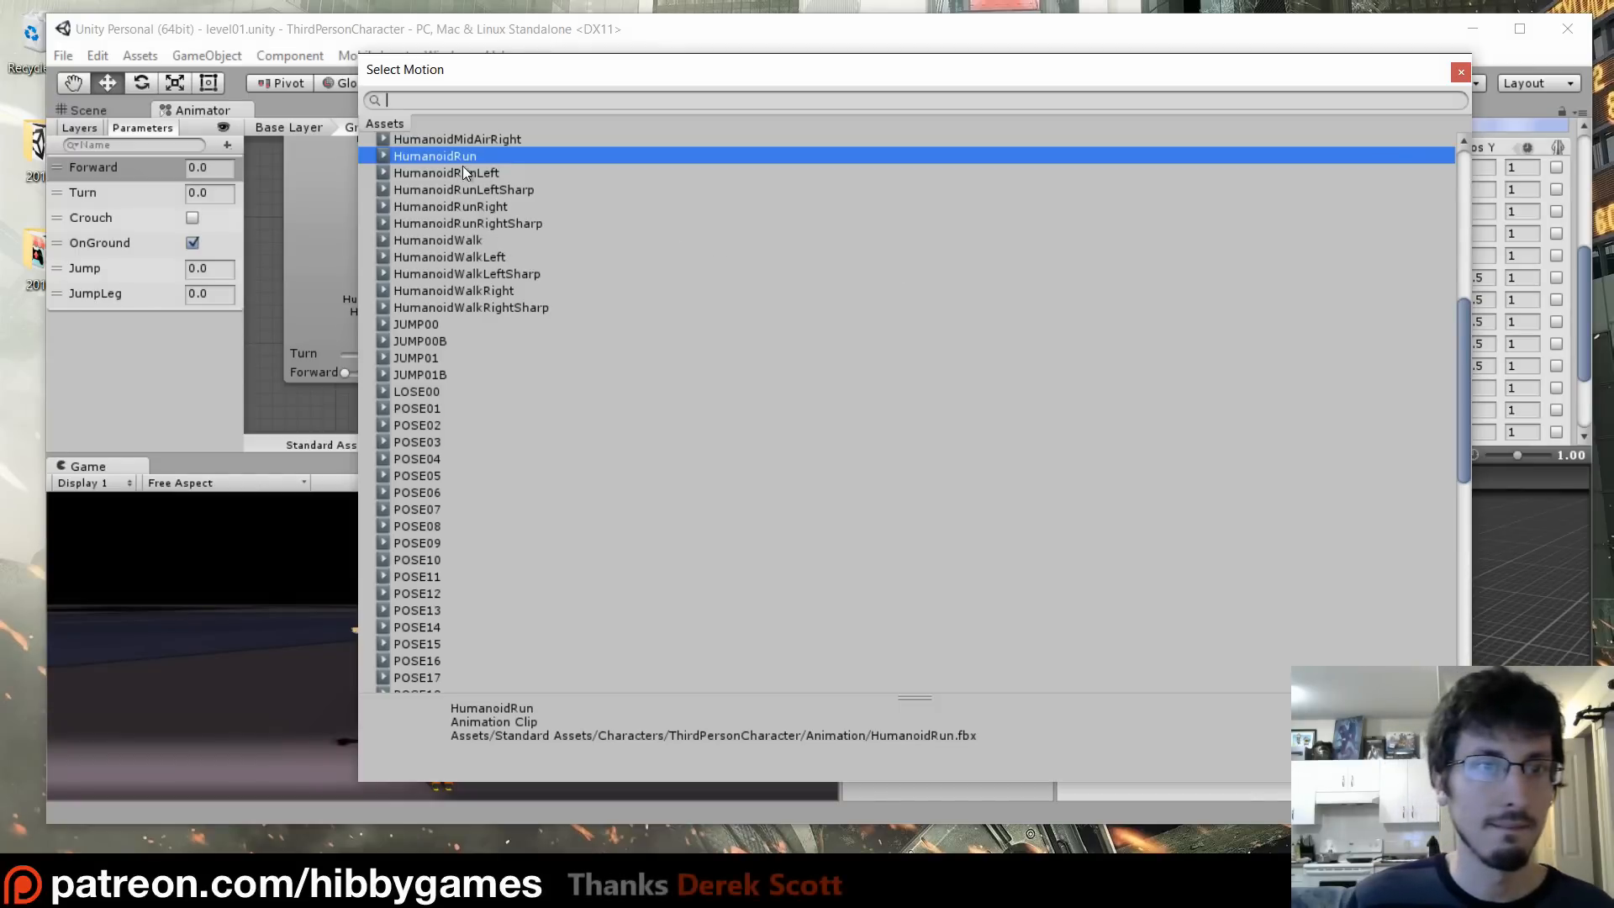
scroll(598, 328, "down", 10)
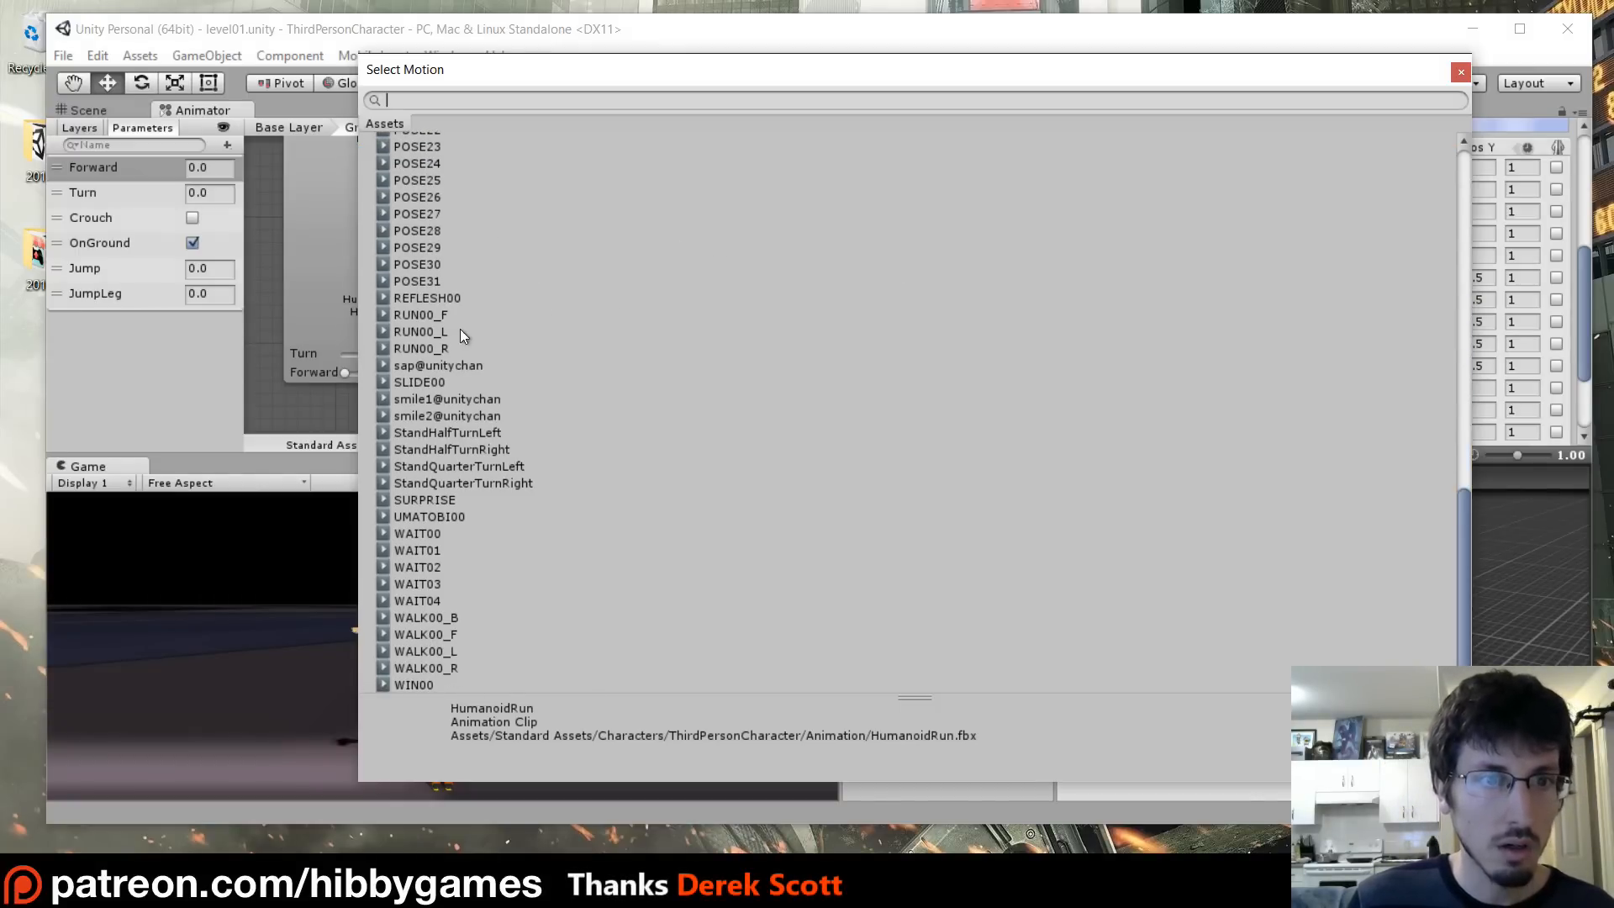
double_click(430, 316)
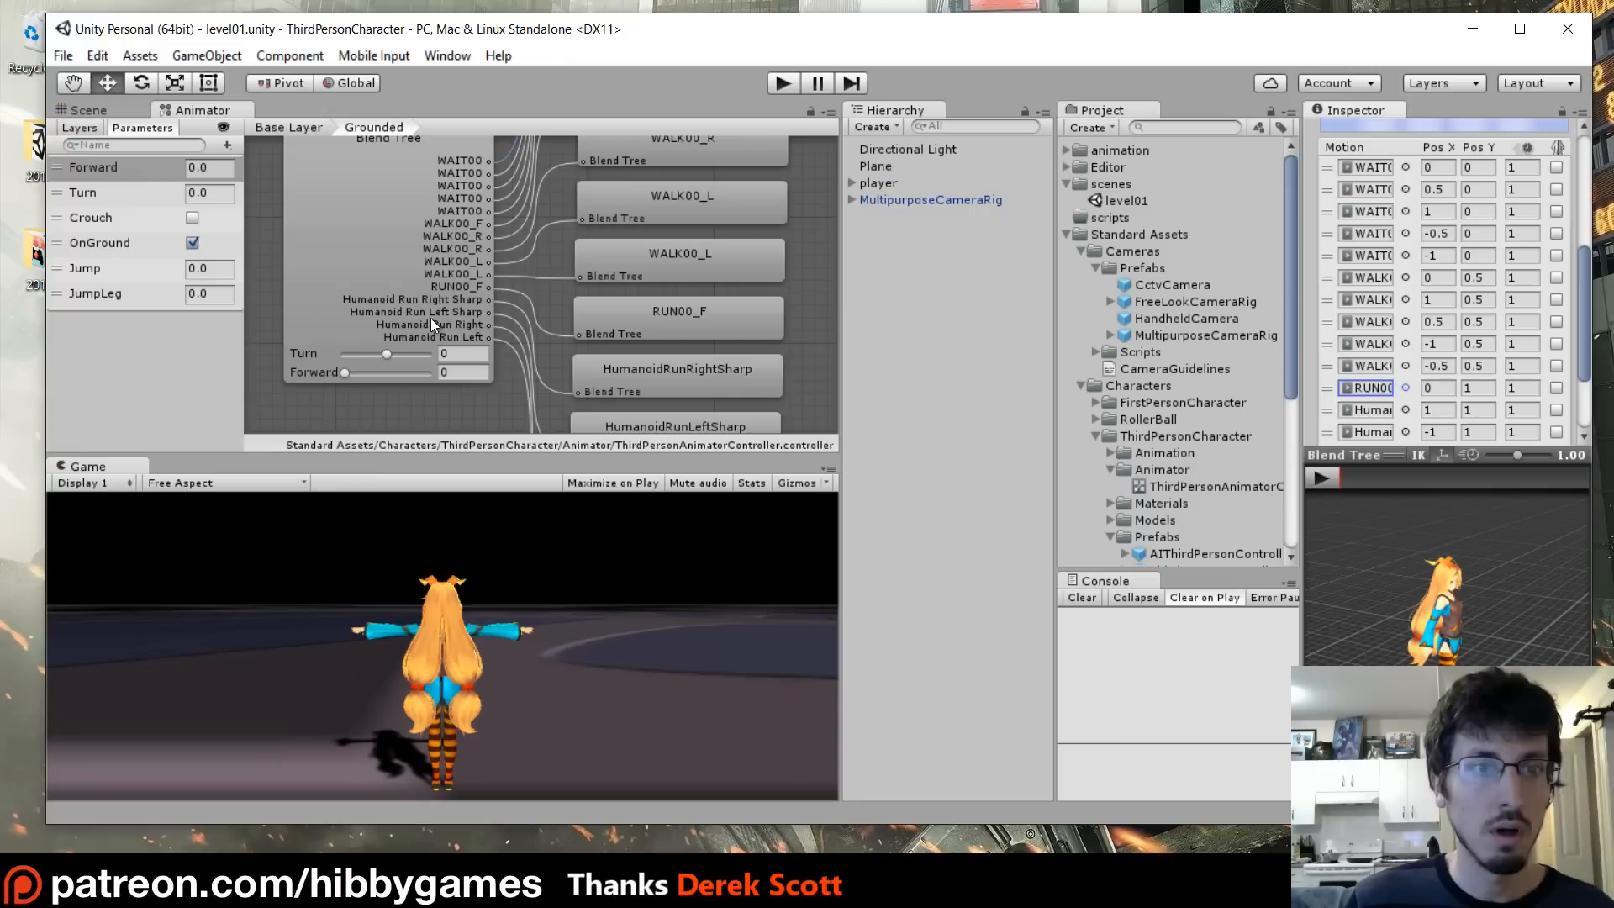
left_click(1405, 410)
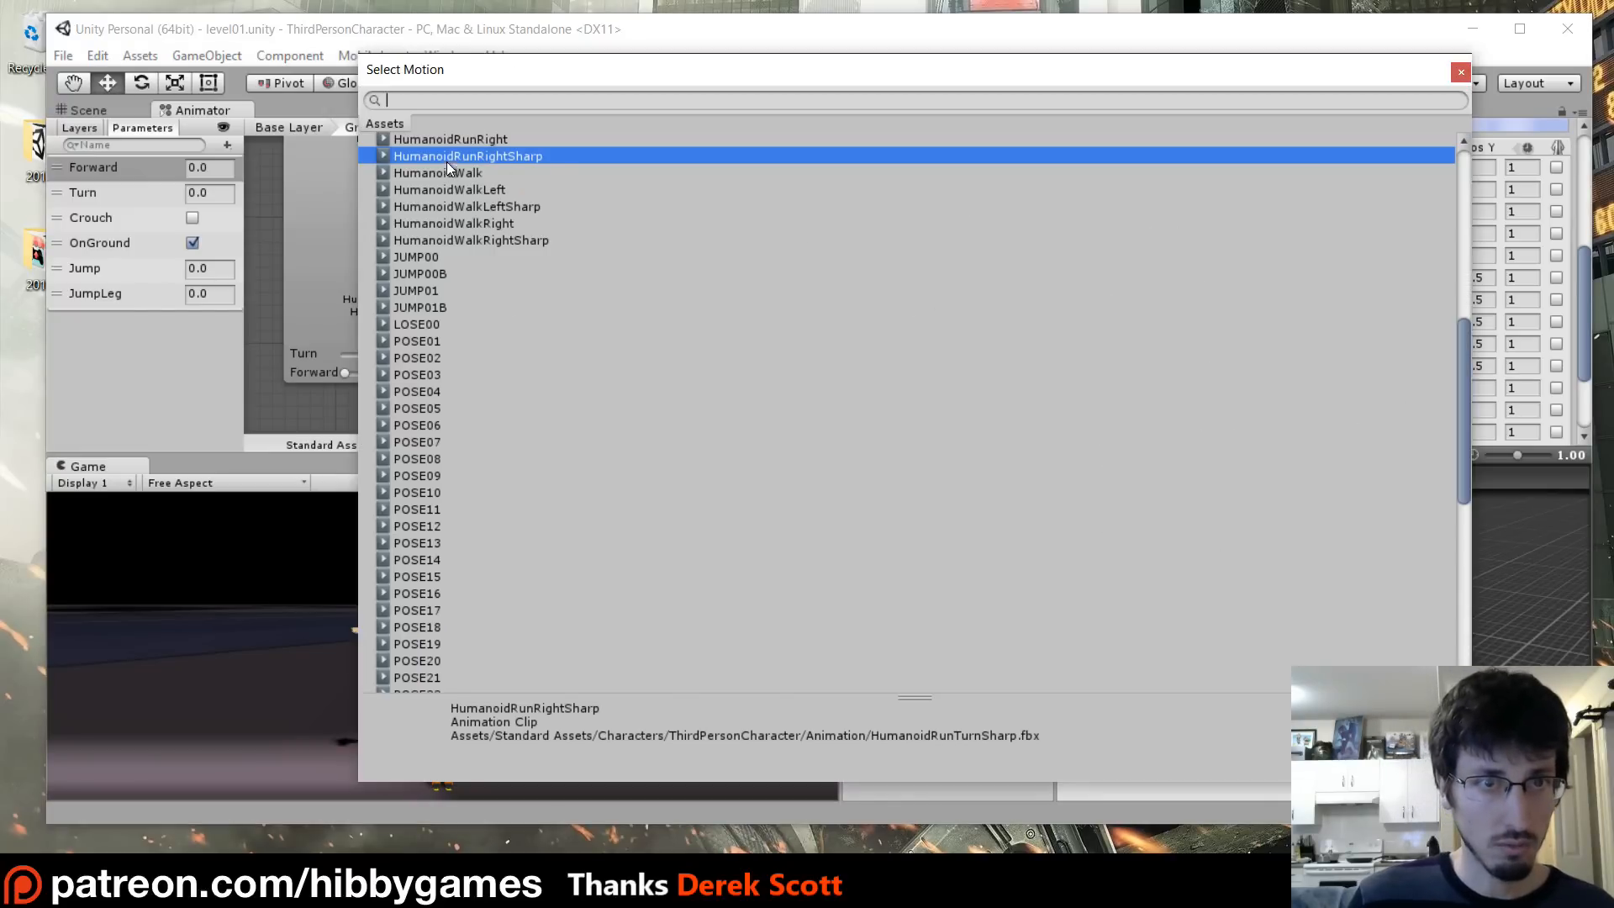
scroll(543, 252, "down", 10)
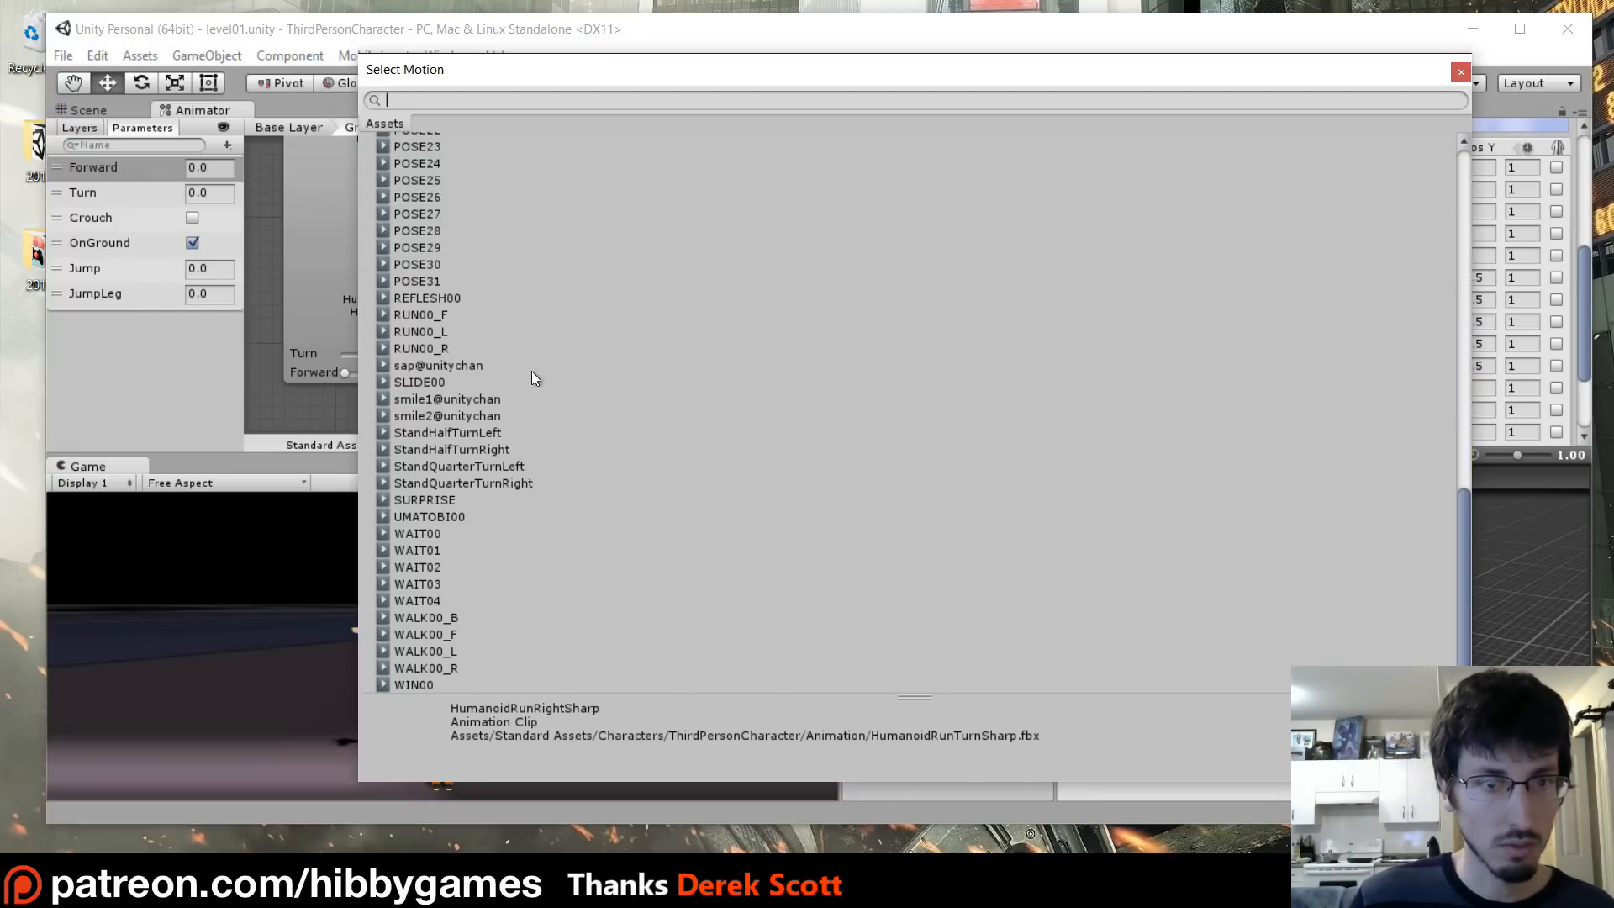
double_click(438, 346)
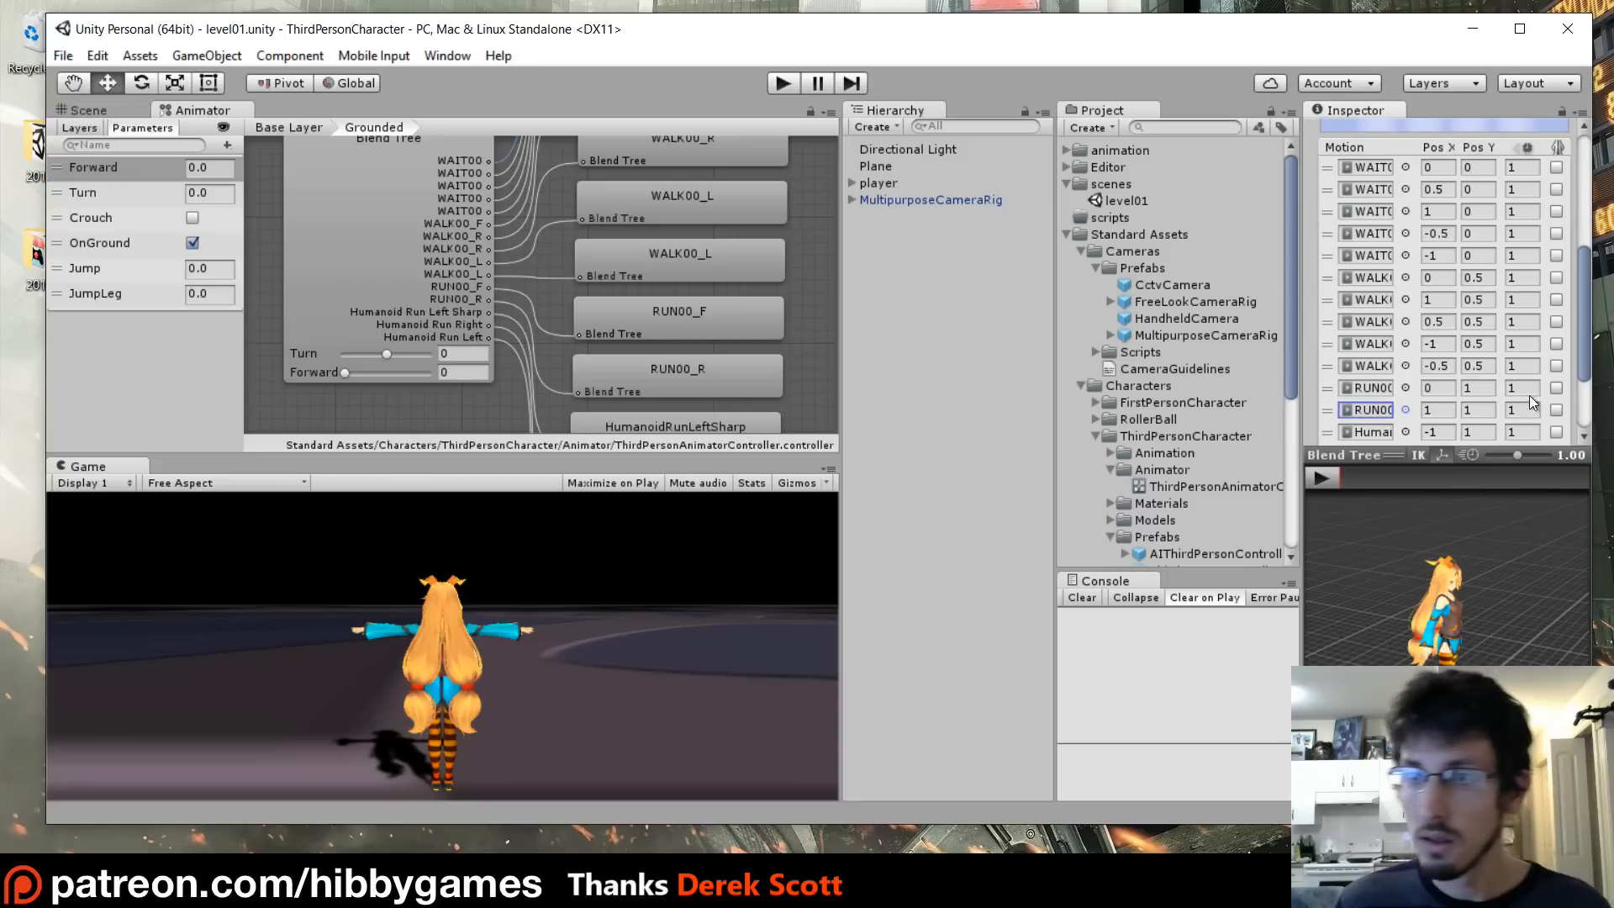
- Replace the HumanoidRunLeftSharp motion at position -1, 1 with the RUN00_L clip
left_click(1405, 306)
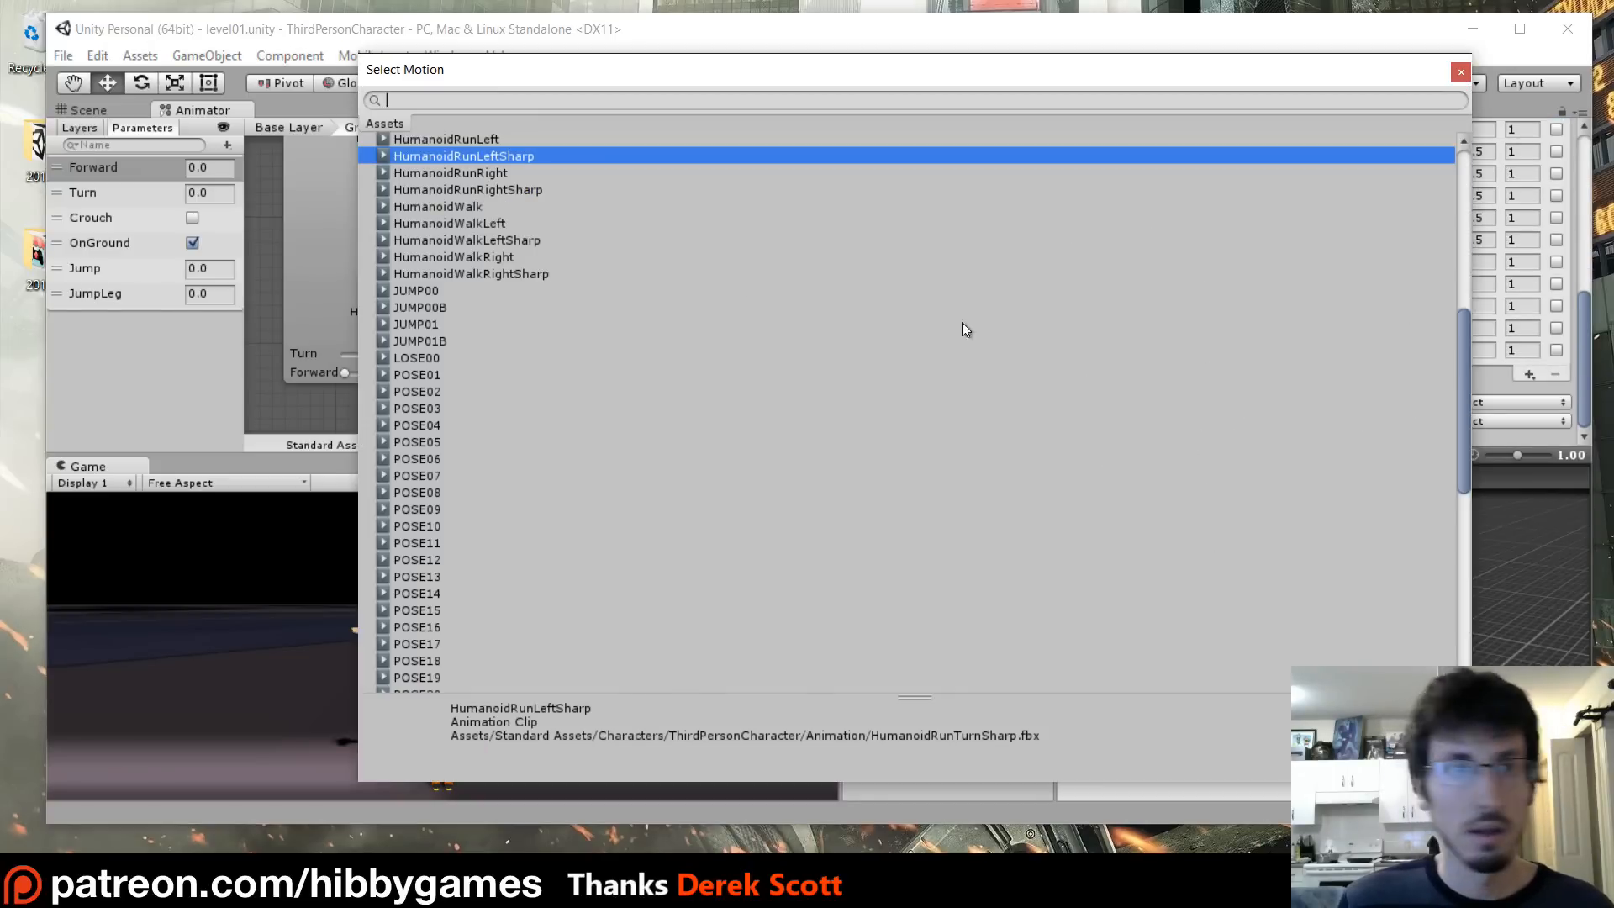
scroll(529, 285, "down", 8)
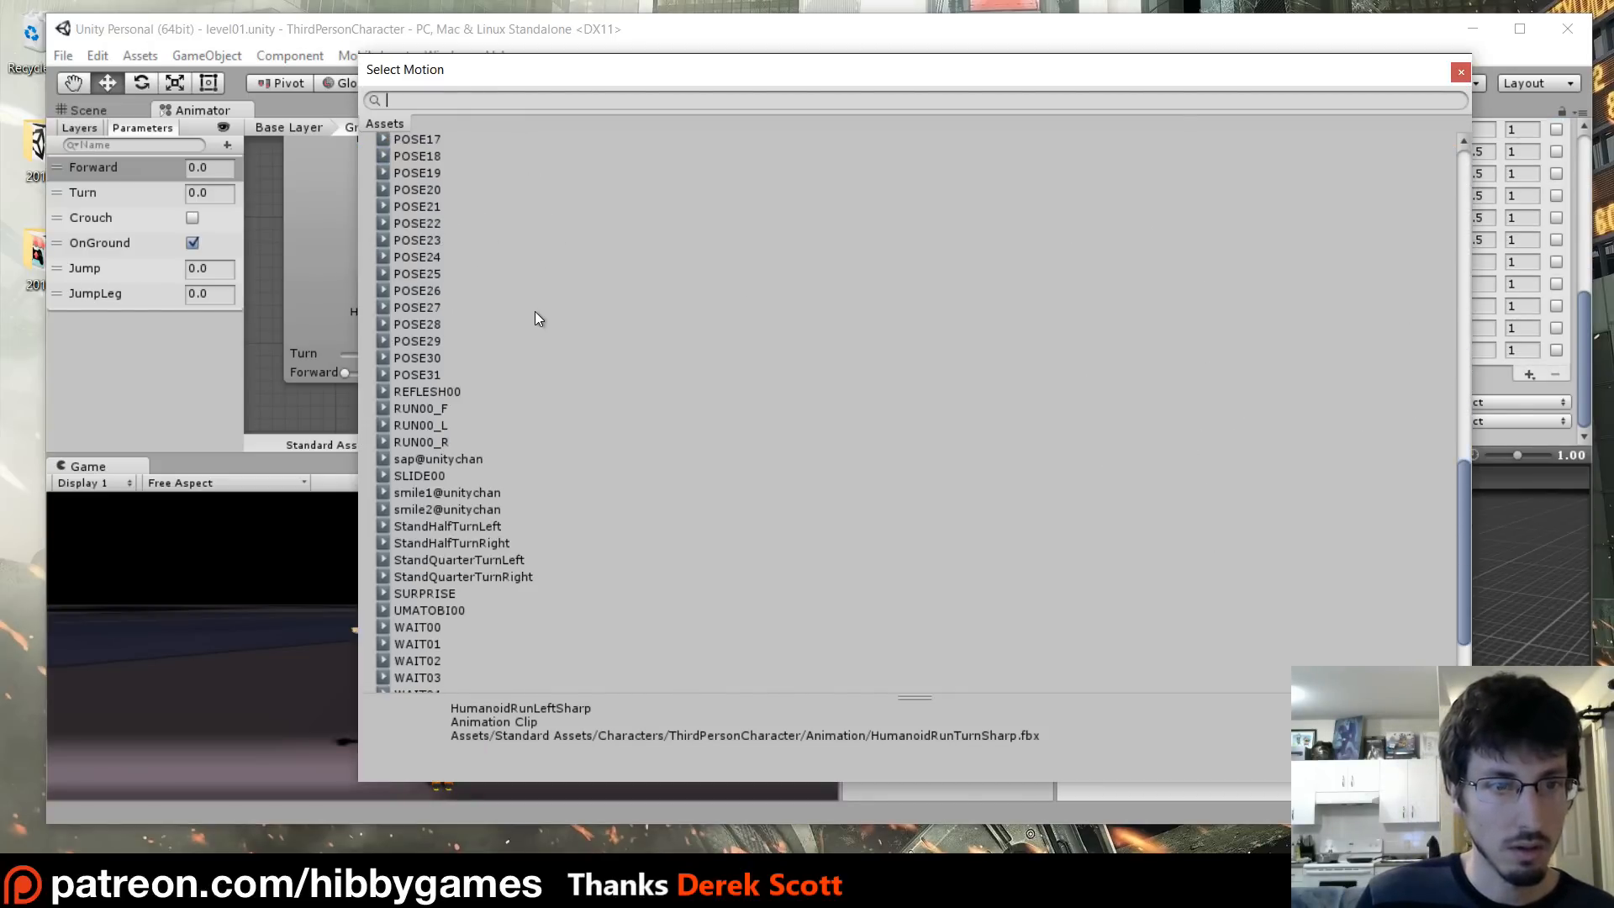
scroll(535, 311, "up", 8)
scroll(535, 313, "down", 7)
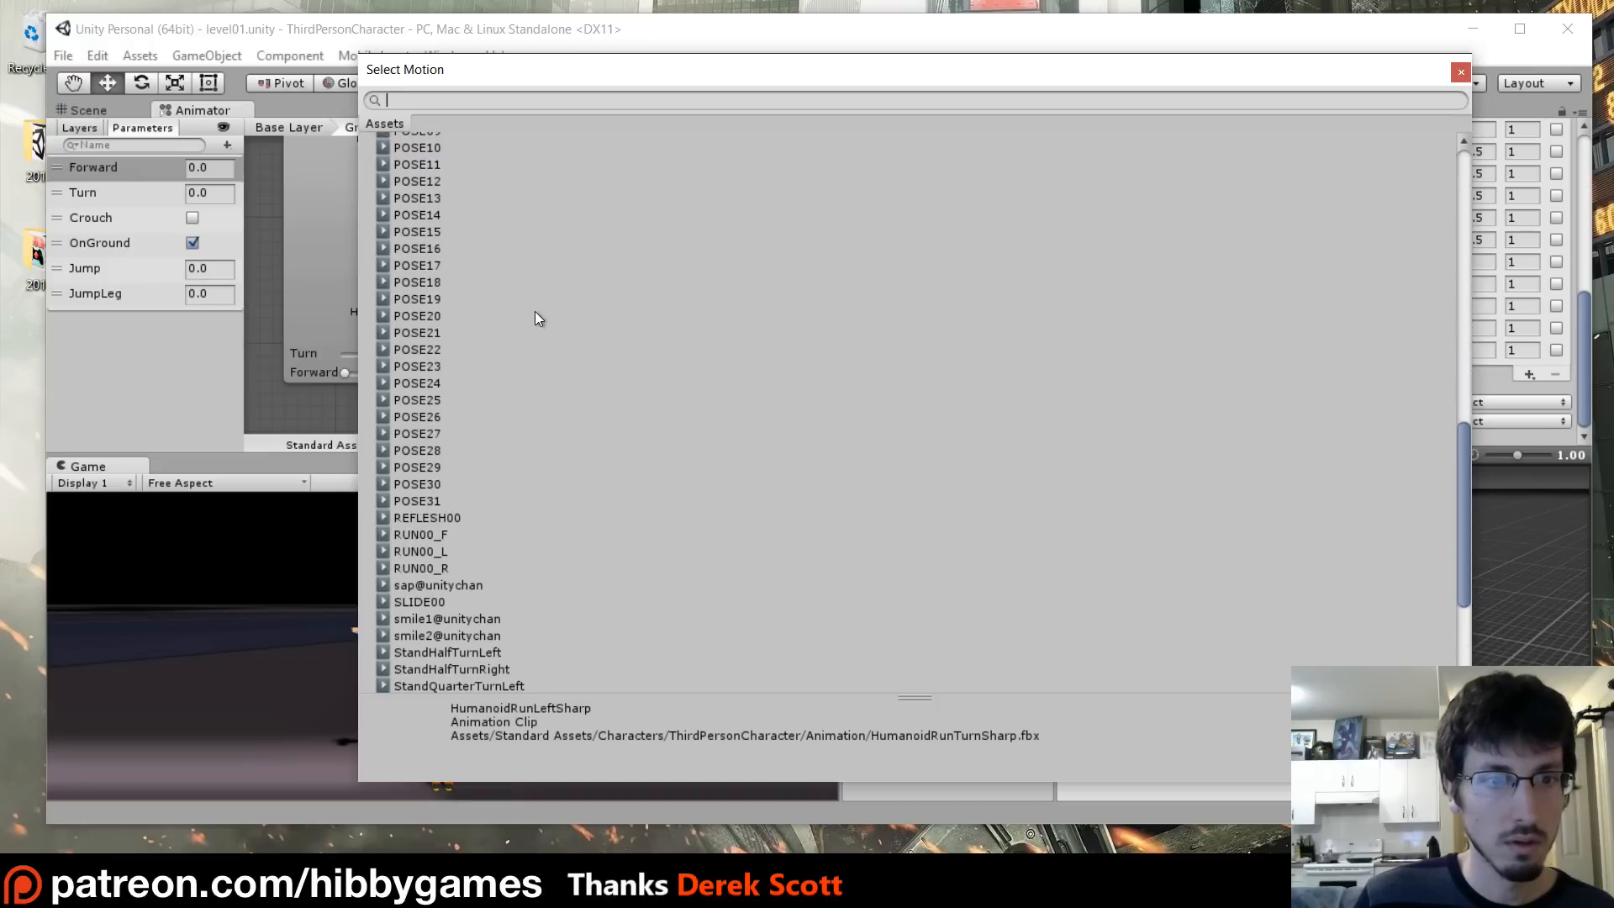
double_click(438, 552)
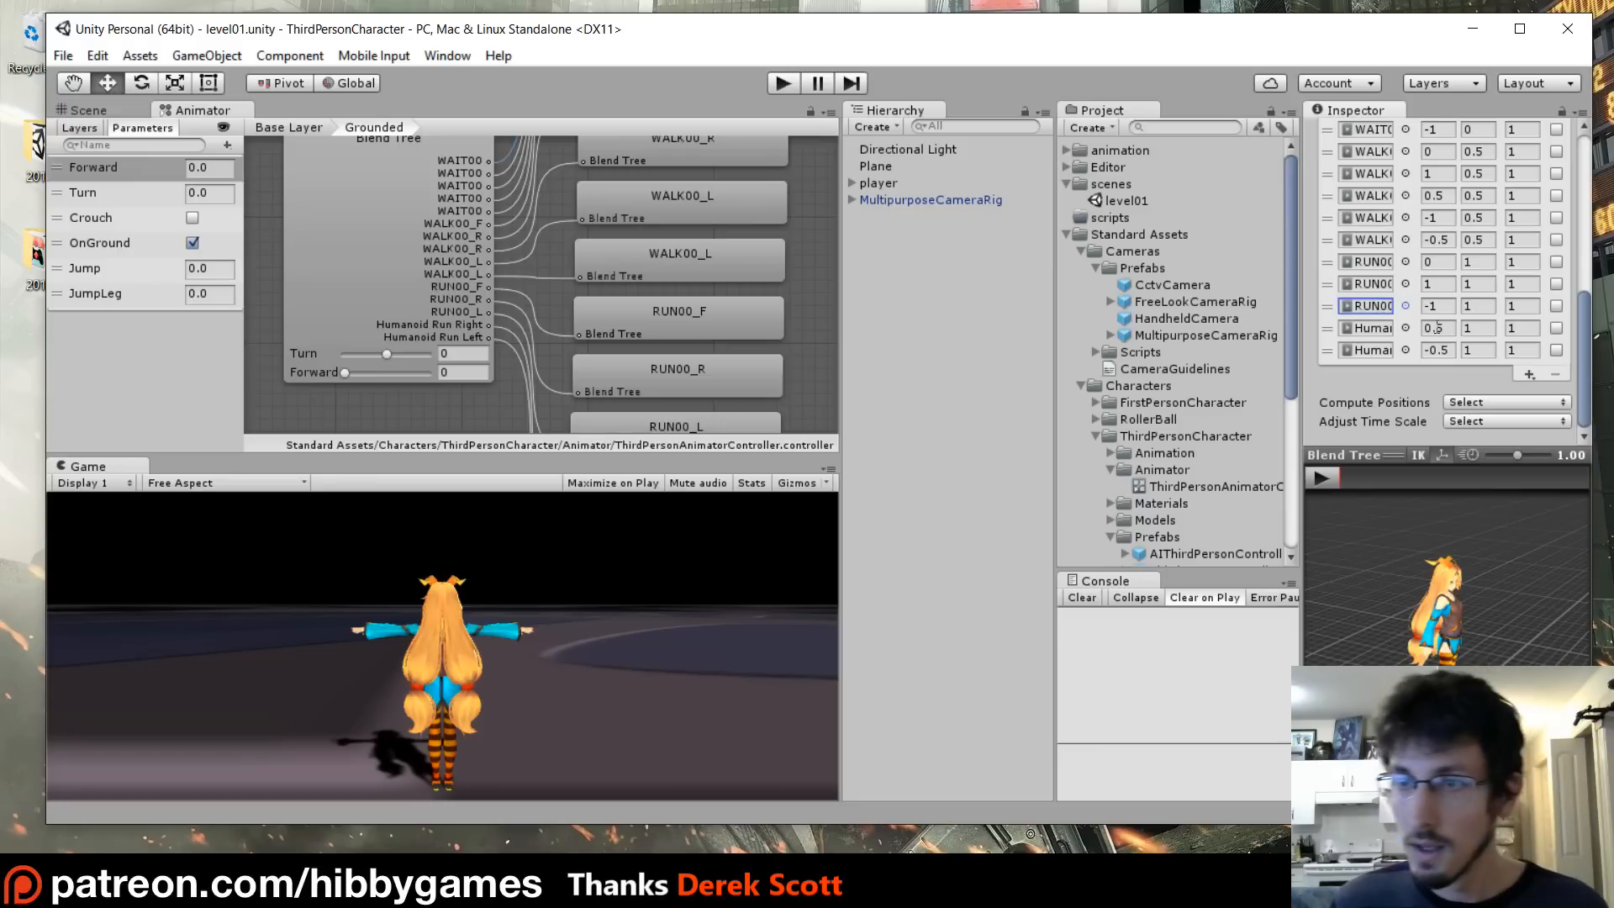
- Replace the HumanoidRunRight motion with the RUN00_R clip and the HumanoidRunLeft motion with RUN00_L
left_click(1406, 328)
scroll(555, 336, "down", 10)
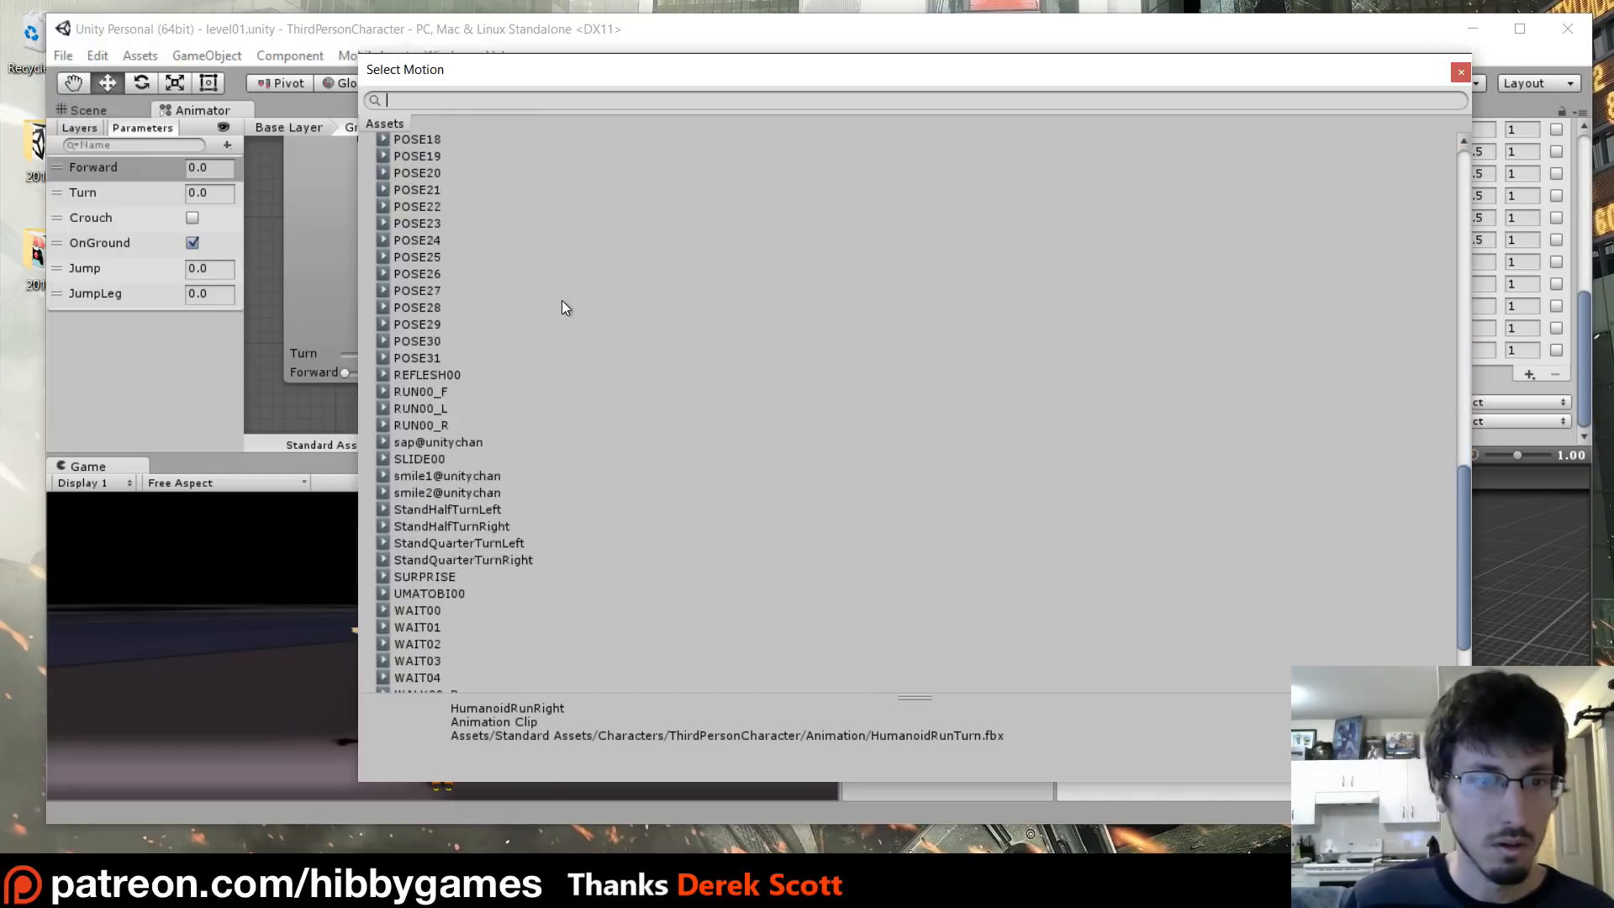
scroll(532, 404, "down", 1)
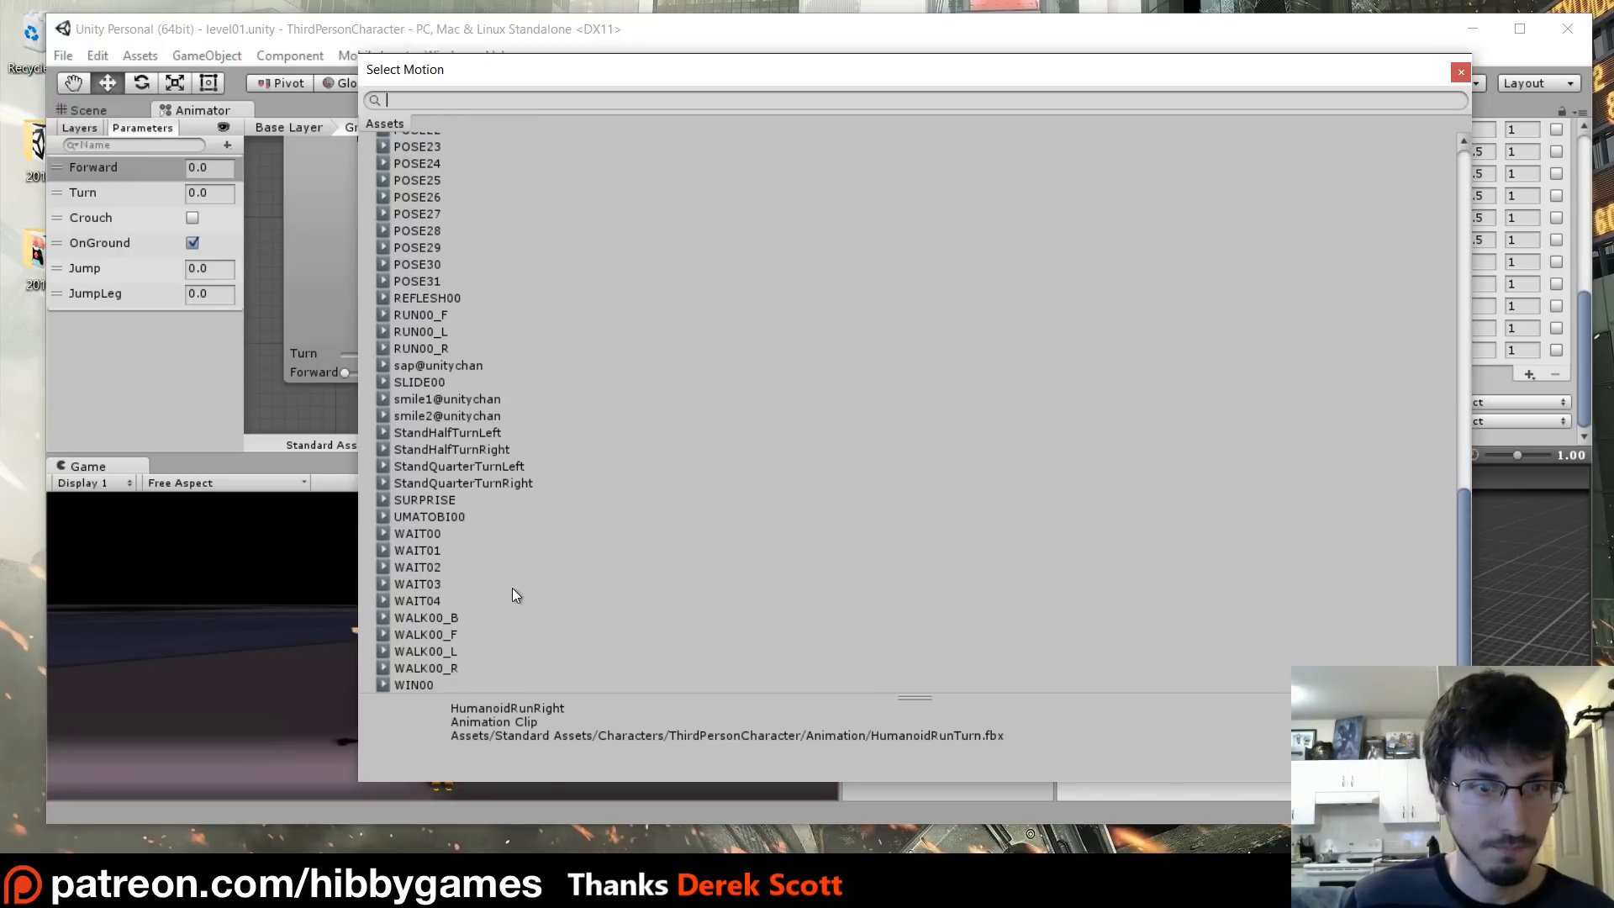
scroll(515, 579, "up", 12)
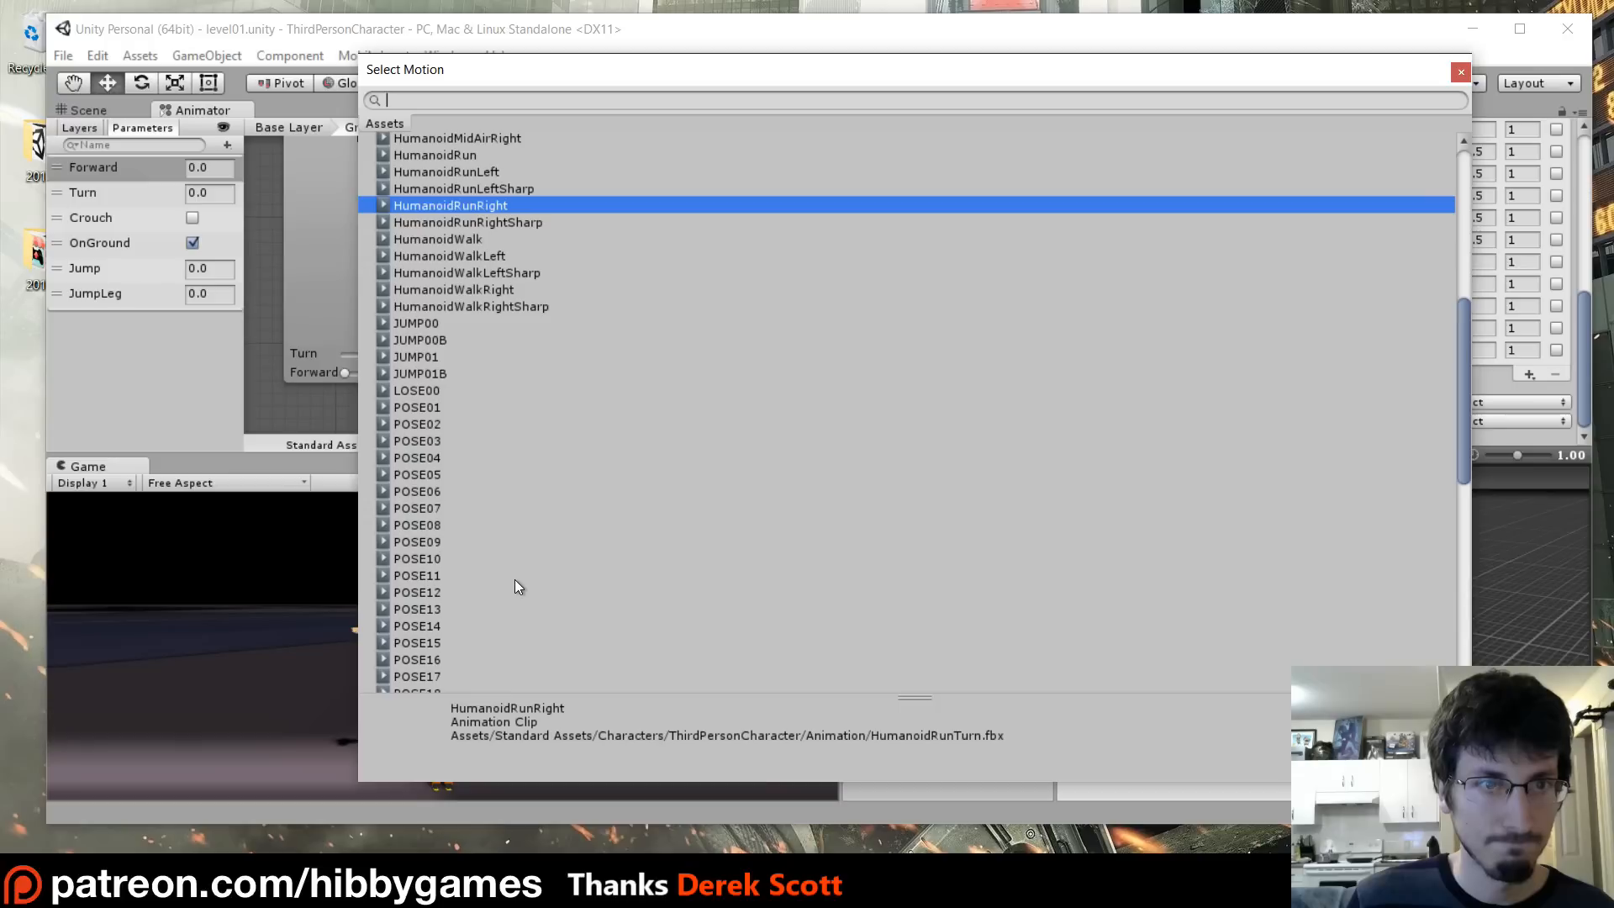
scroll(515, 580, "down", 11)
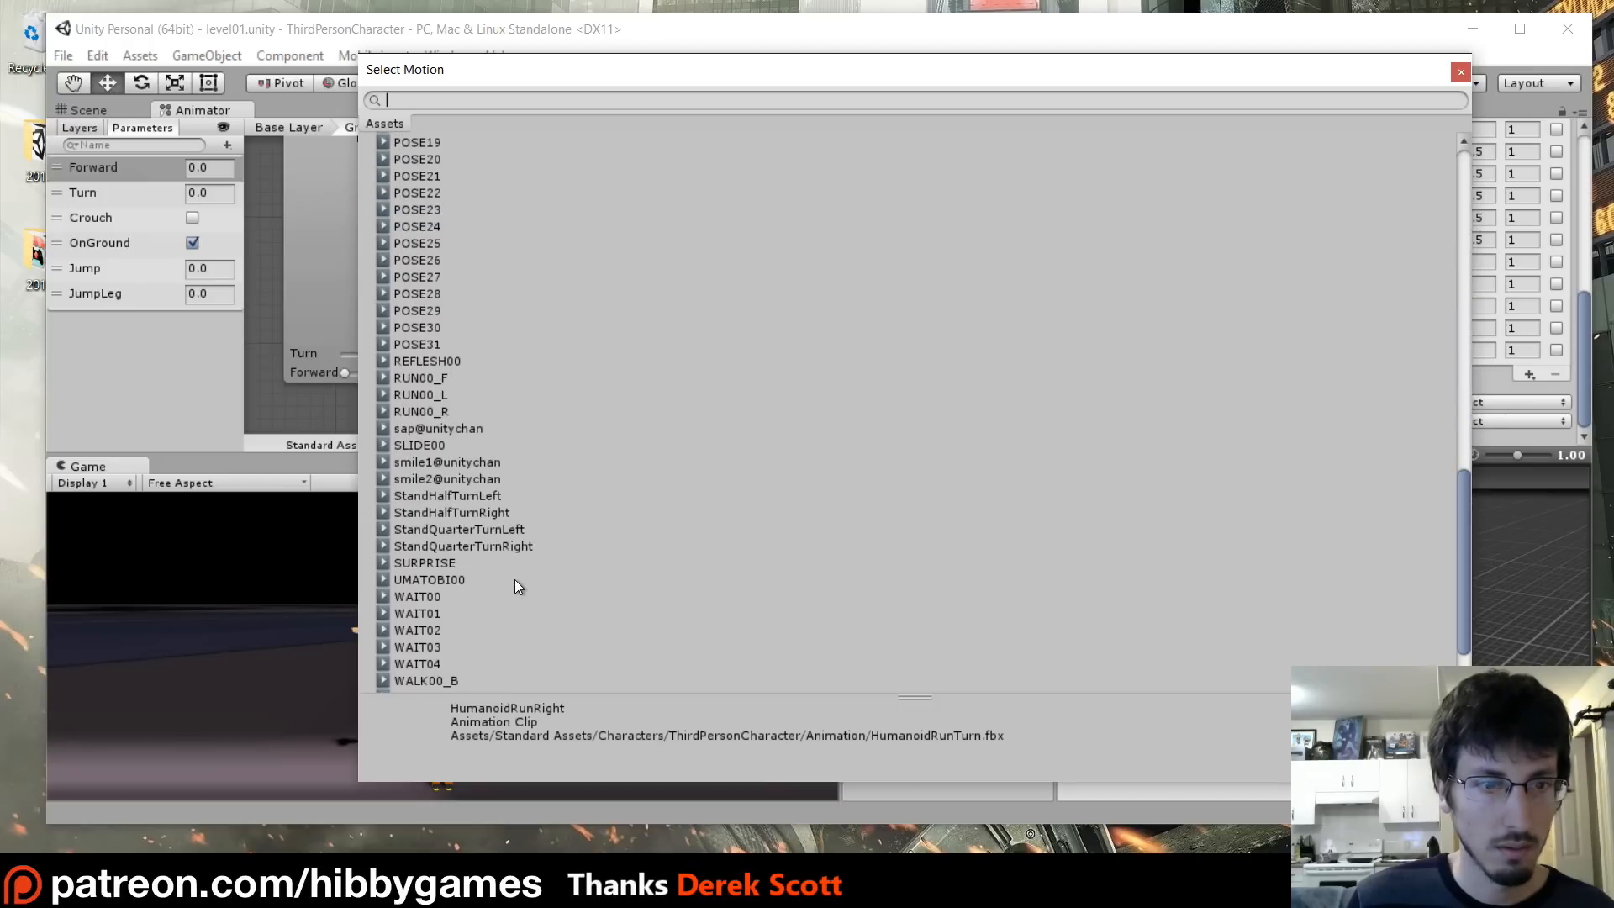
double_click(426, 412)
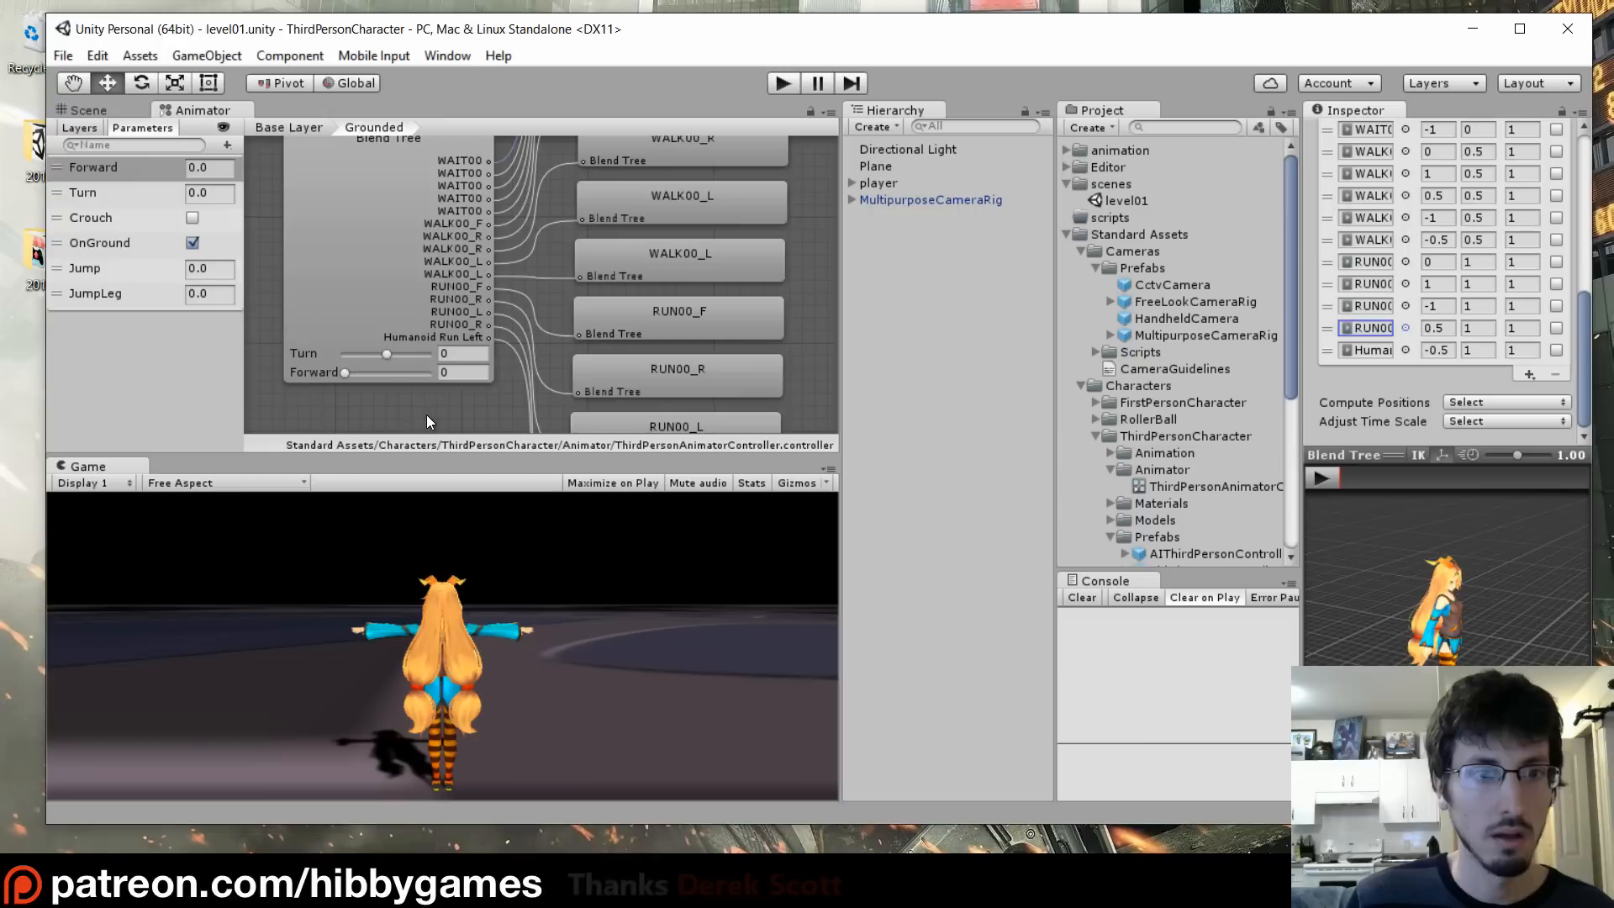
left_click(1404, 350)
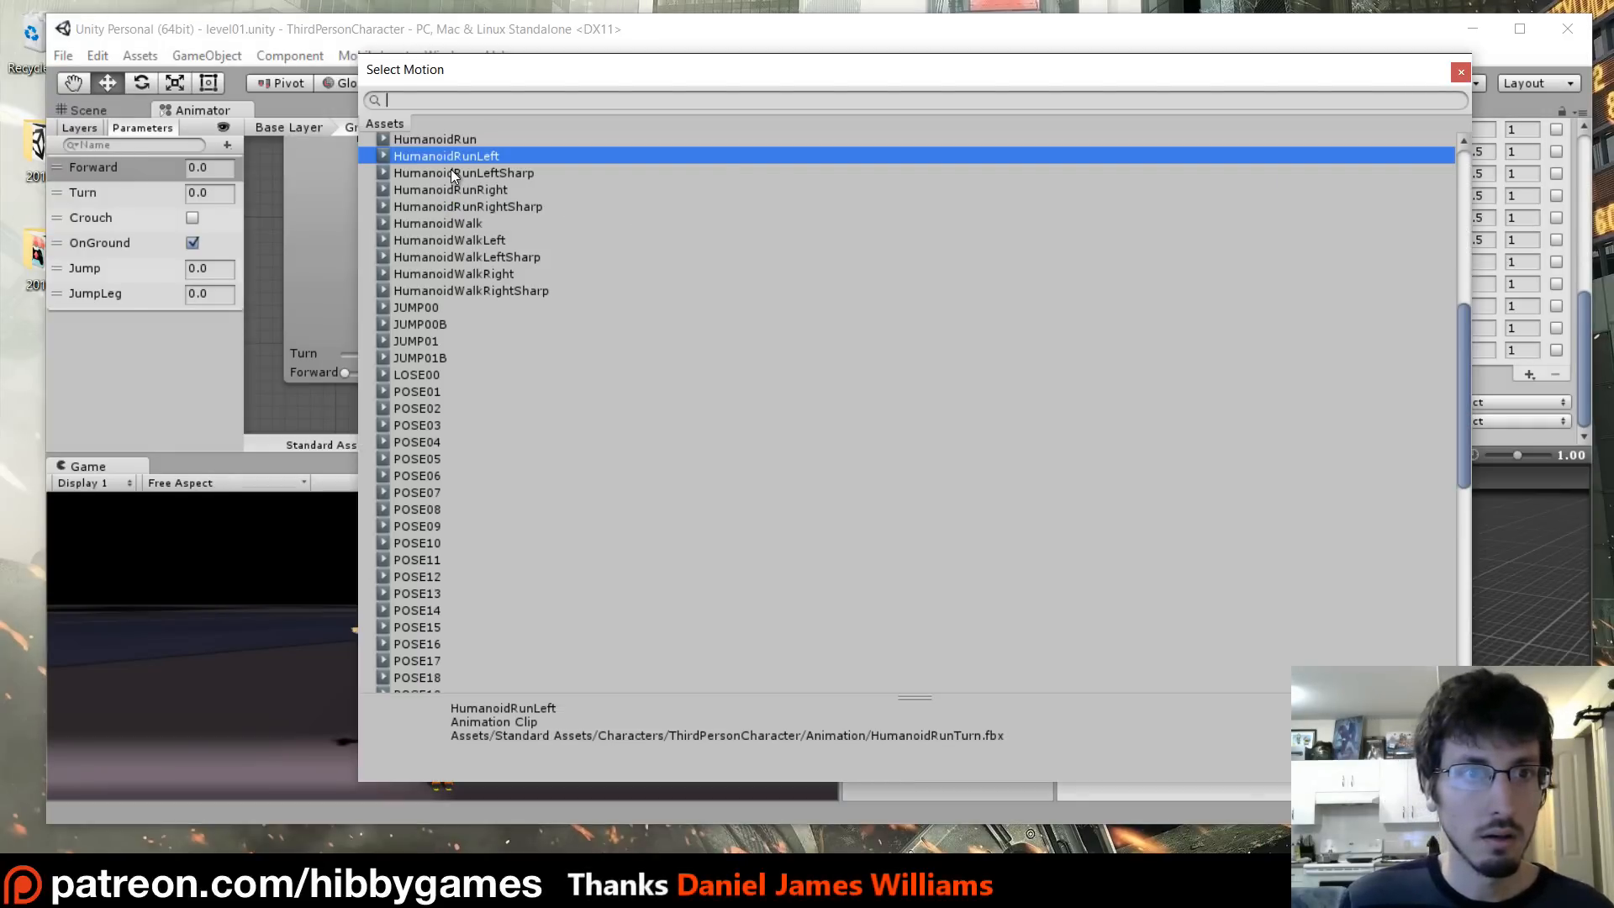
scroll(486, 424, "down", 12)
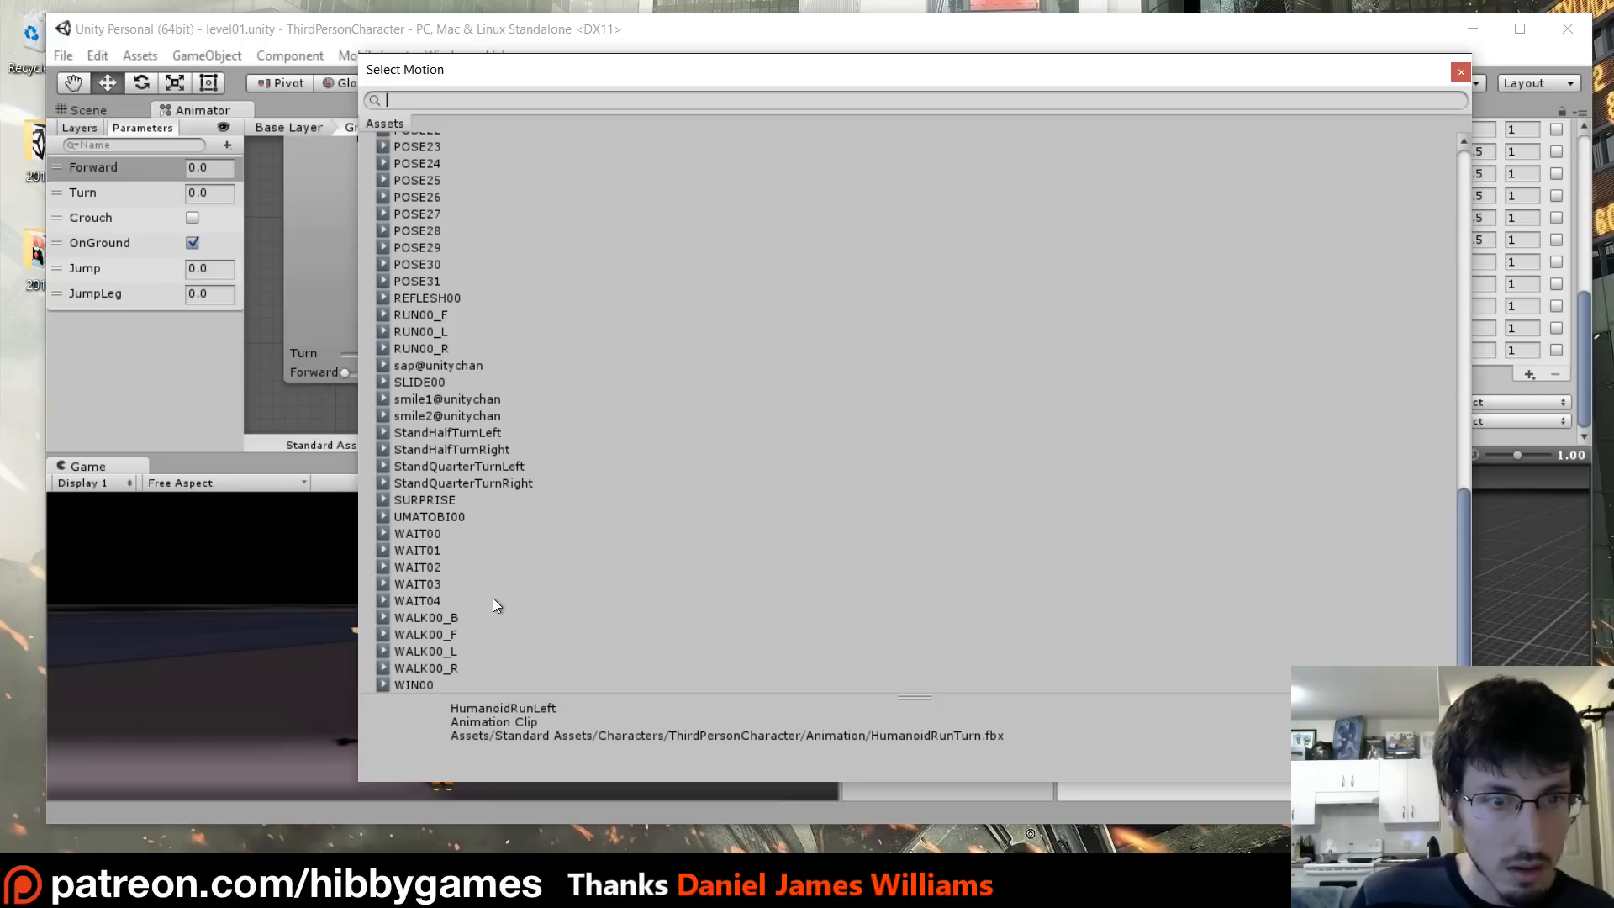
double_click(427, 333)
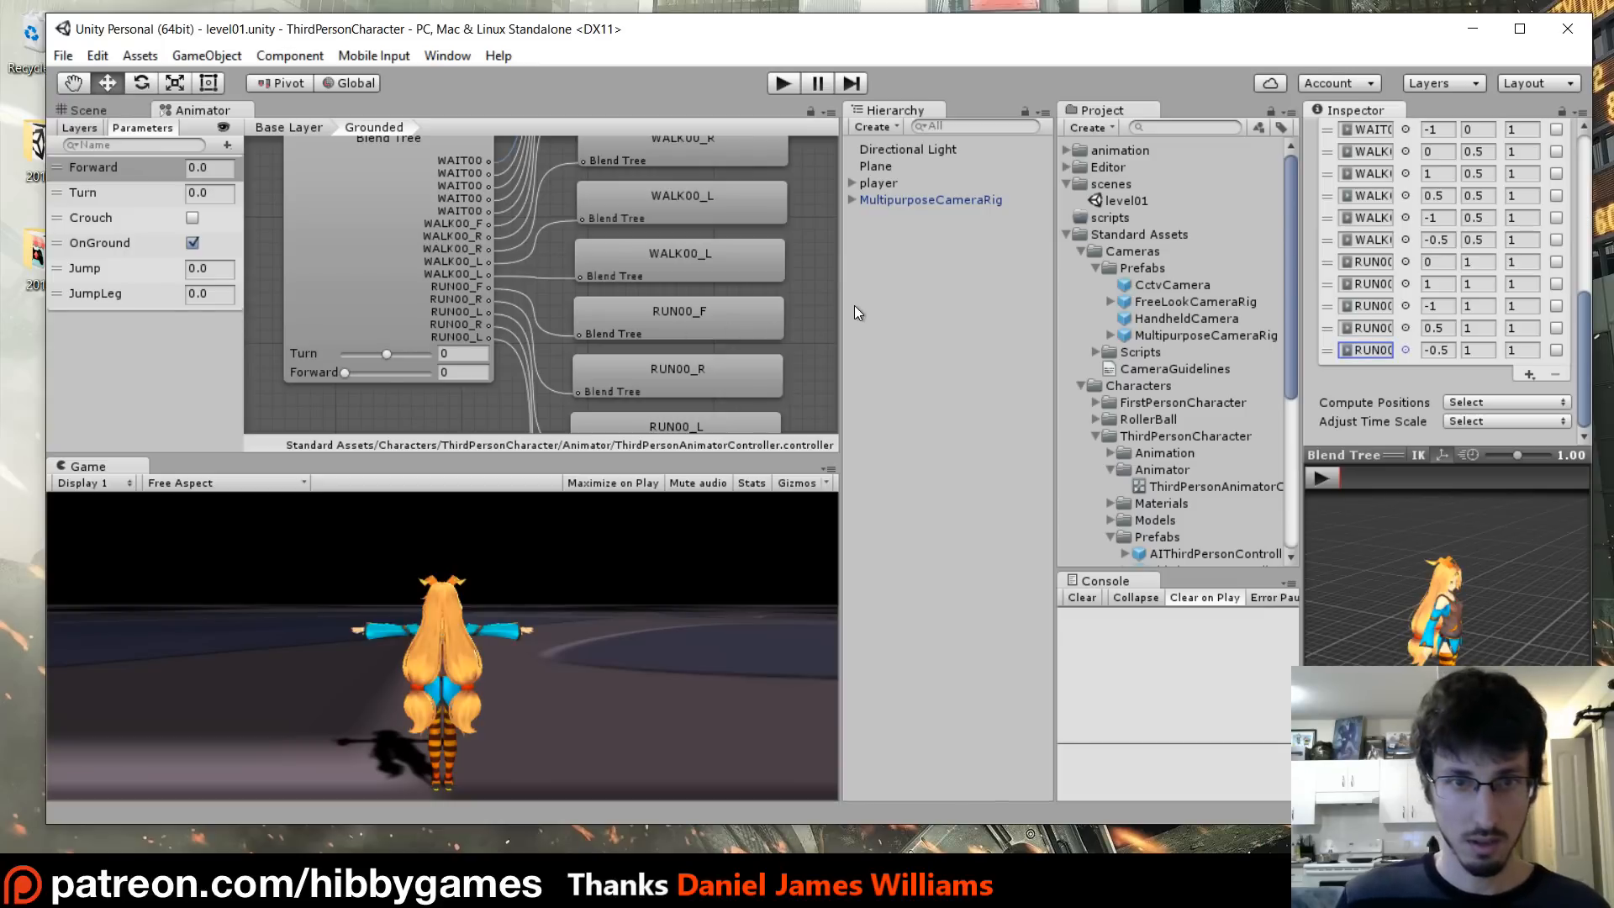
- Play-test the scene by running the character forward, turning it in all directions and jumping, and stop the game
middle_click_drag(518, 224, 589, 269)
left_click(918, 272)
left_click(780, 84)
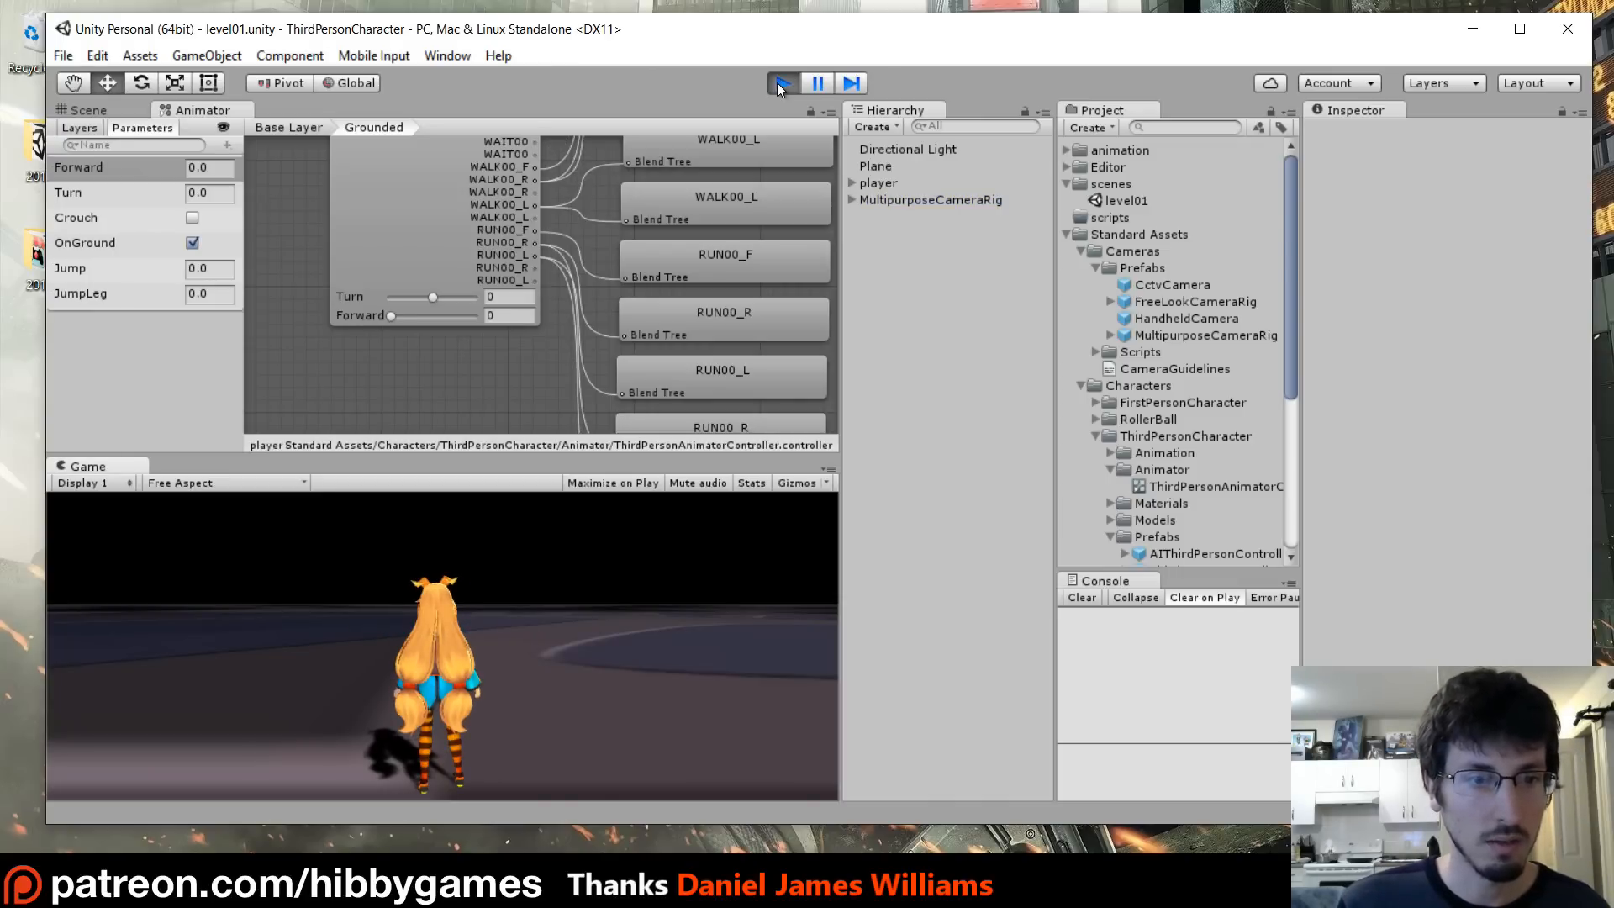
key("w")
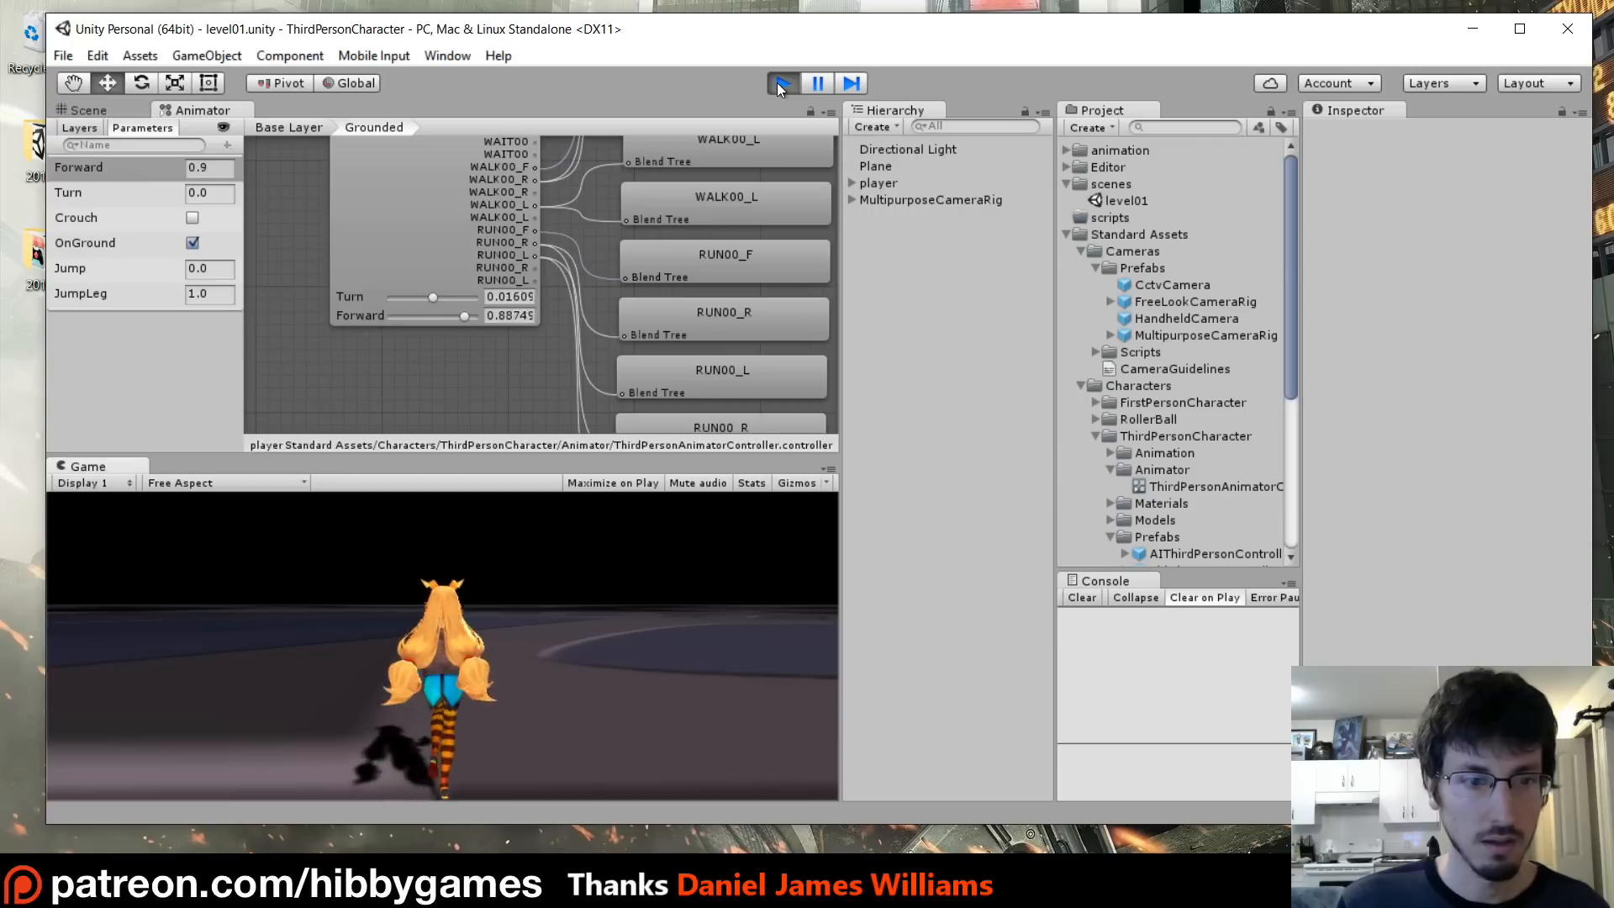
key("d")
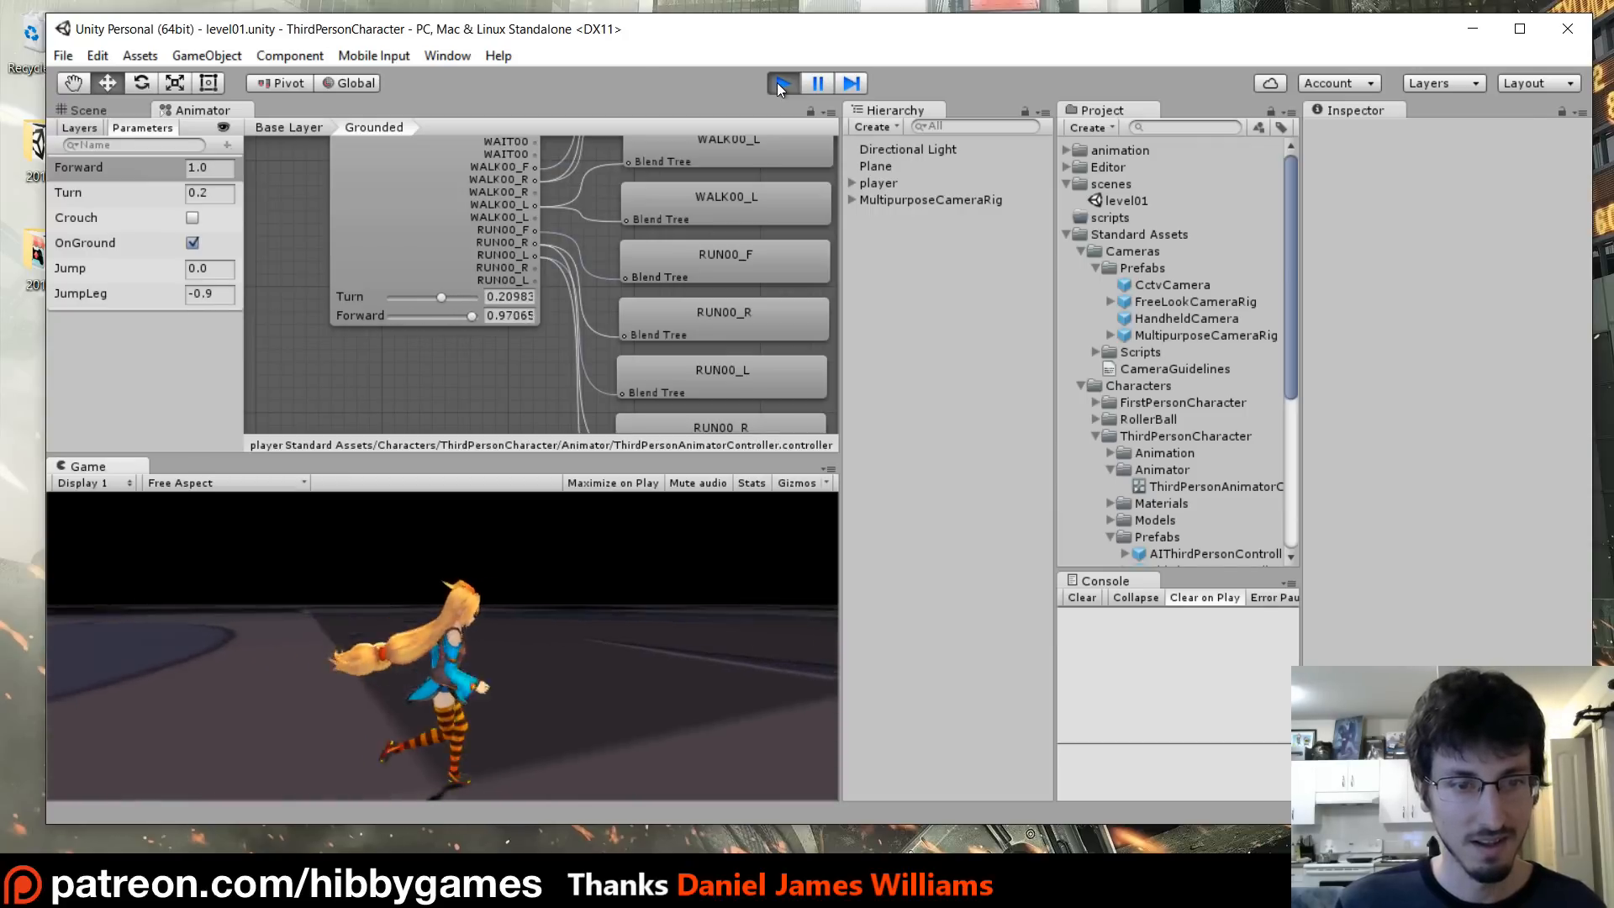
key("d")
key("a")
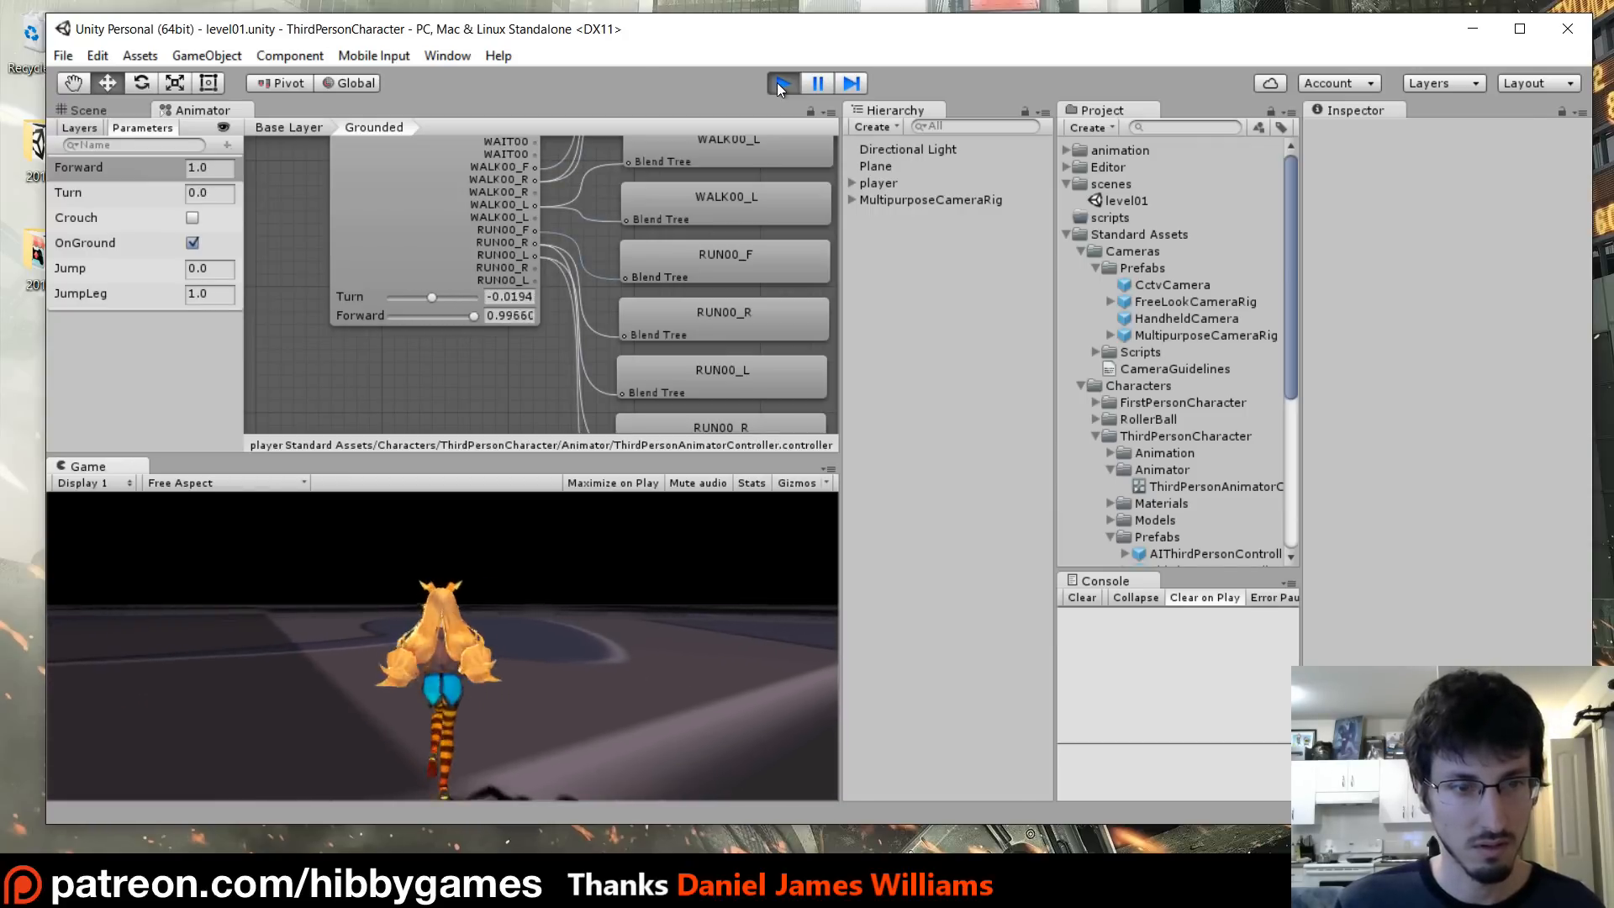
key("a")
key("w")
key("a")
key("s")
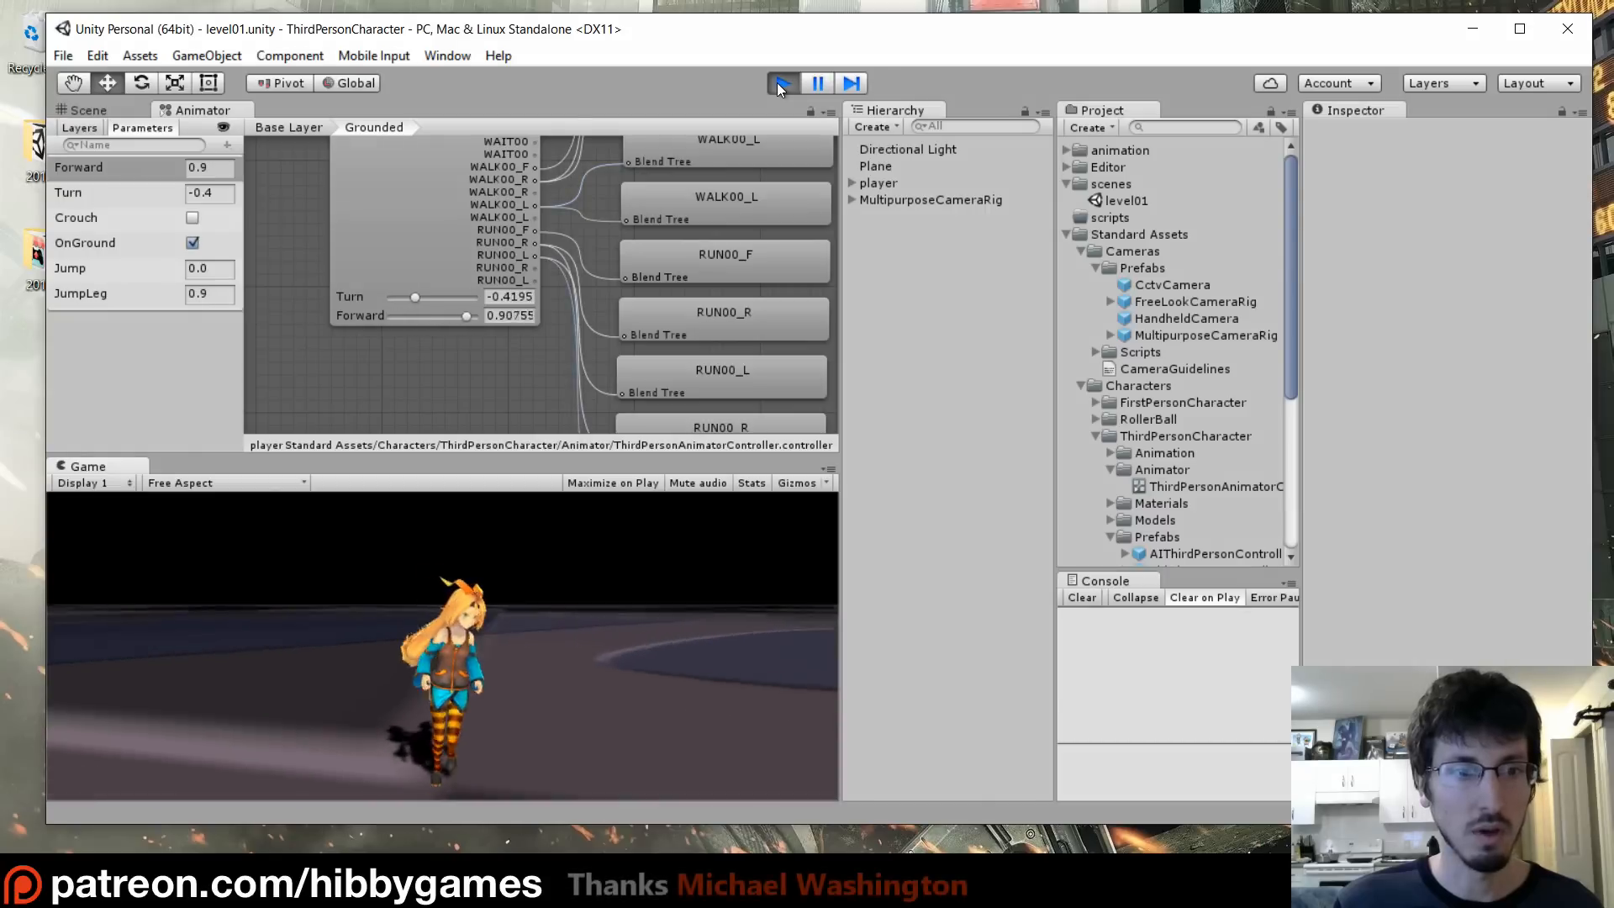
key("a")
key("w")
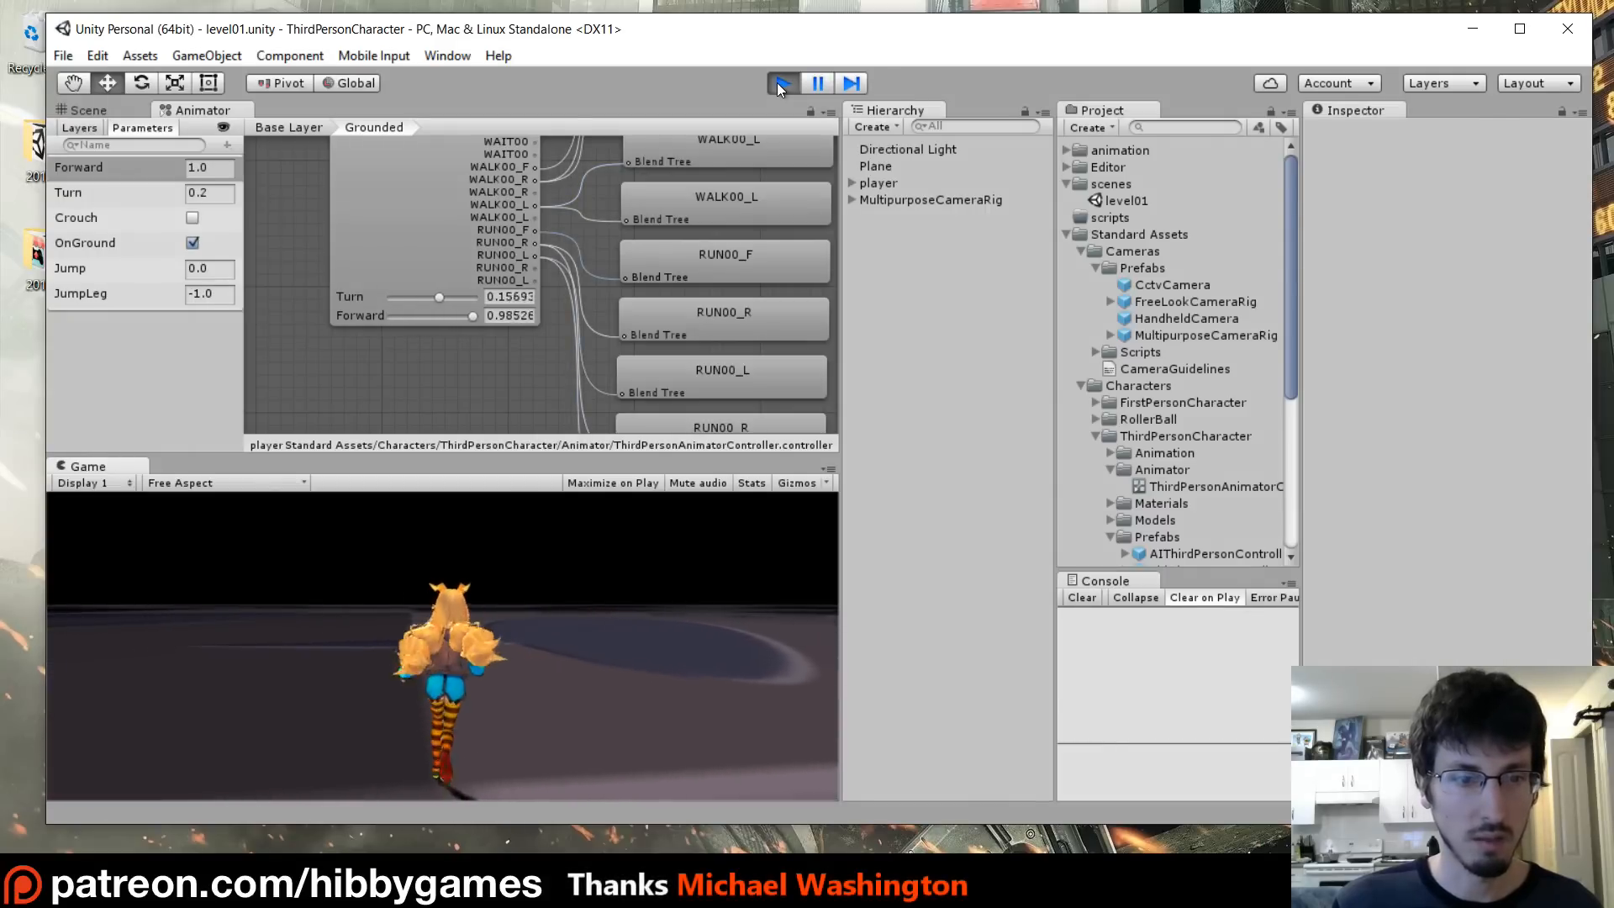
key("space")
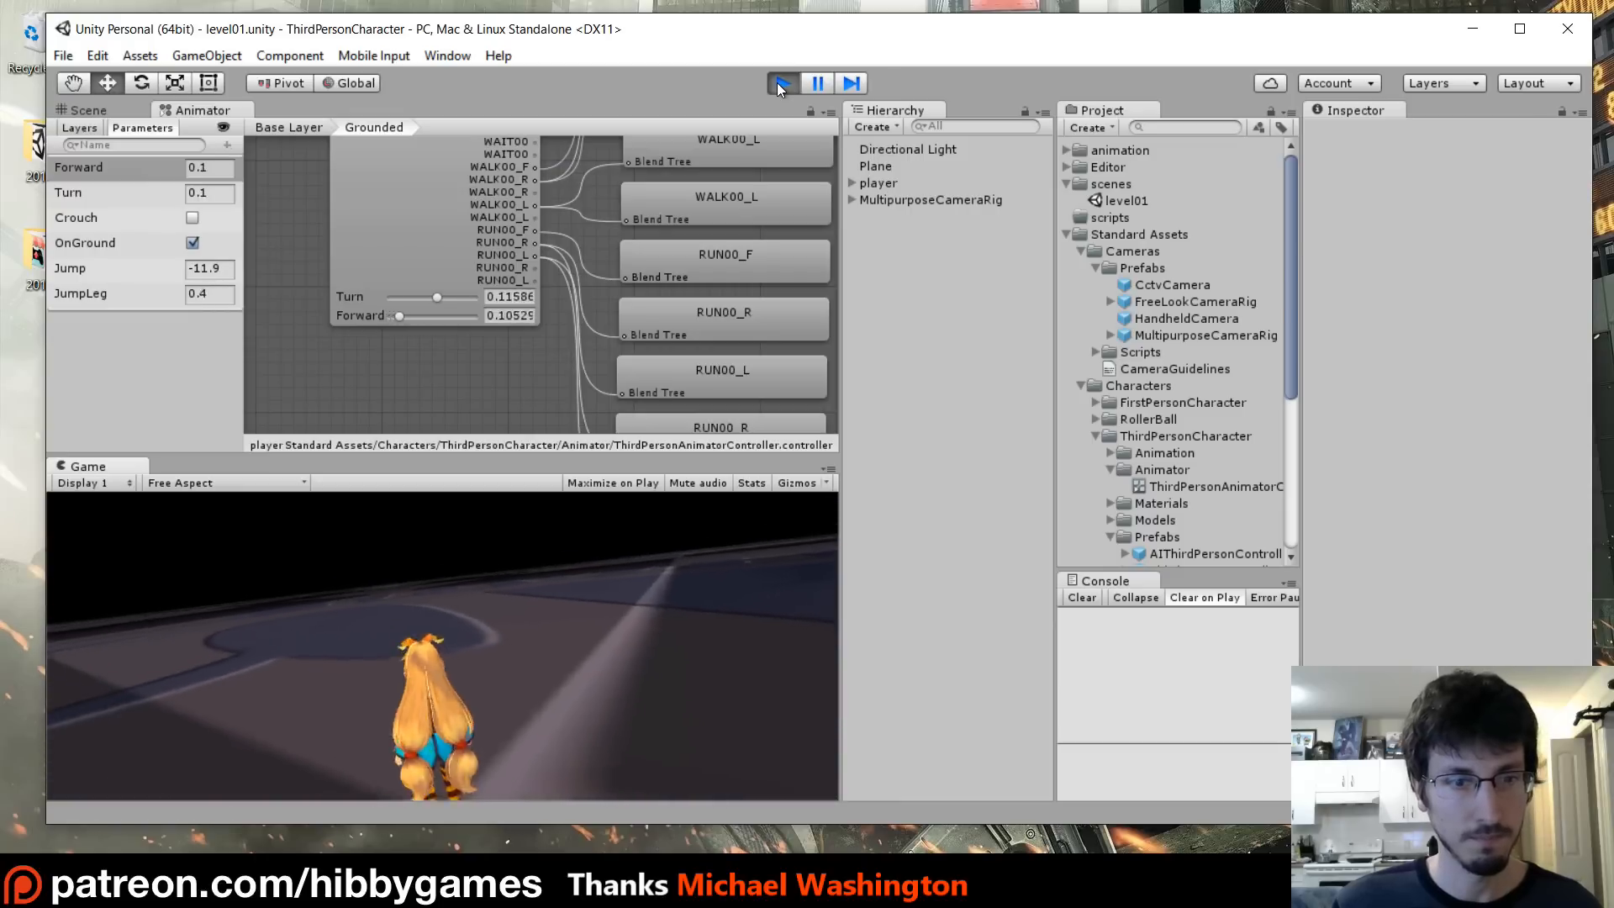
left_click(781, 82)
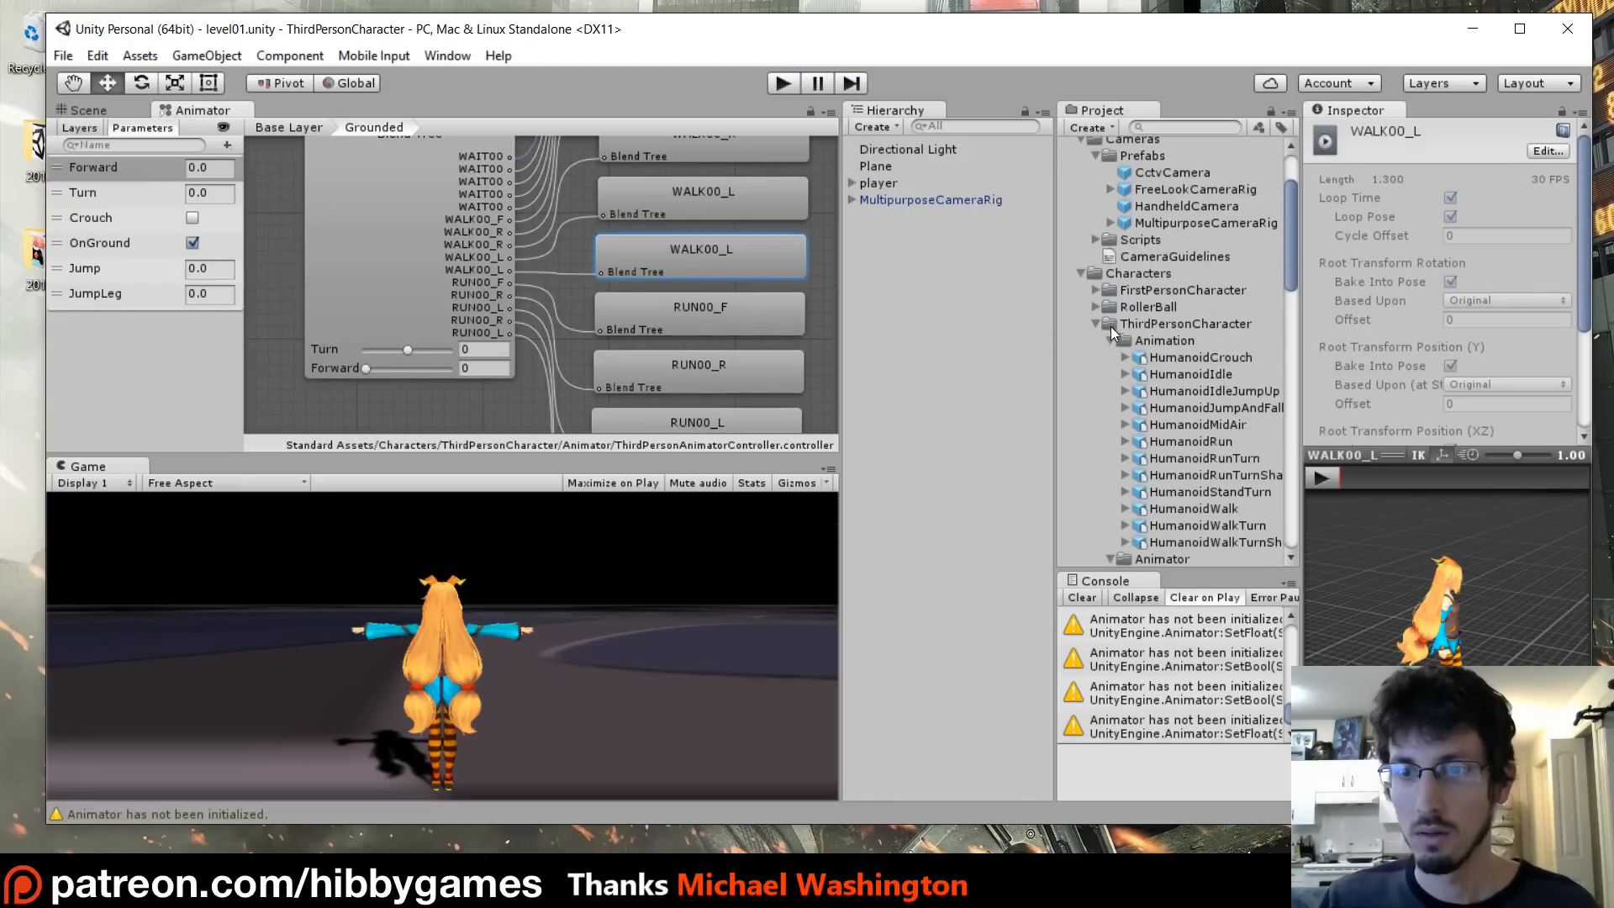
- Preview the standard HumanoidRun animation and examine its import settings down to the average velocity and mask
left_click(1222, 440)
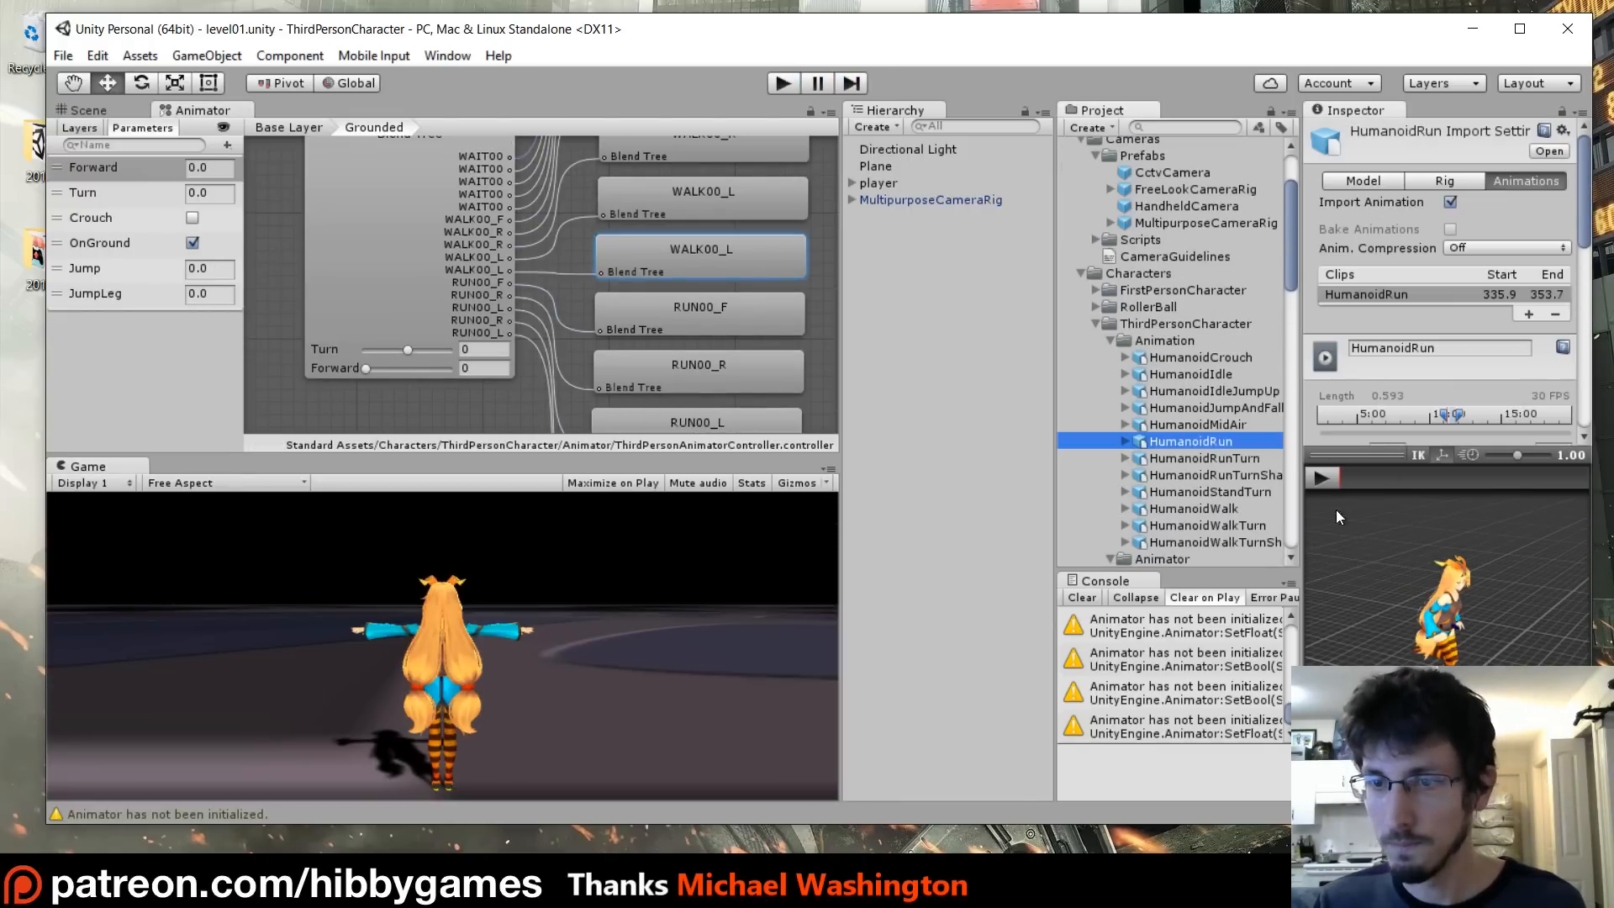
left_click(1322, 476)
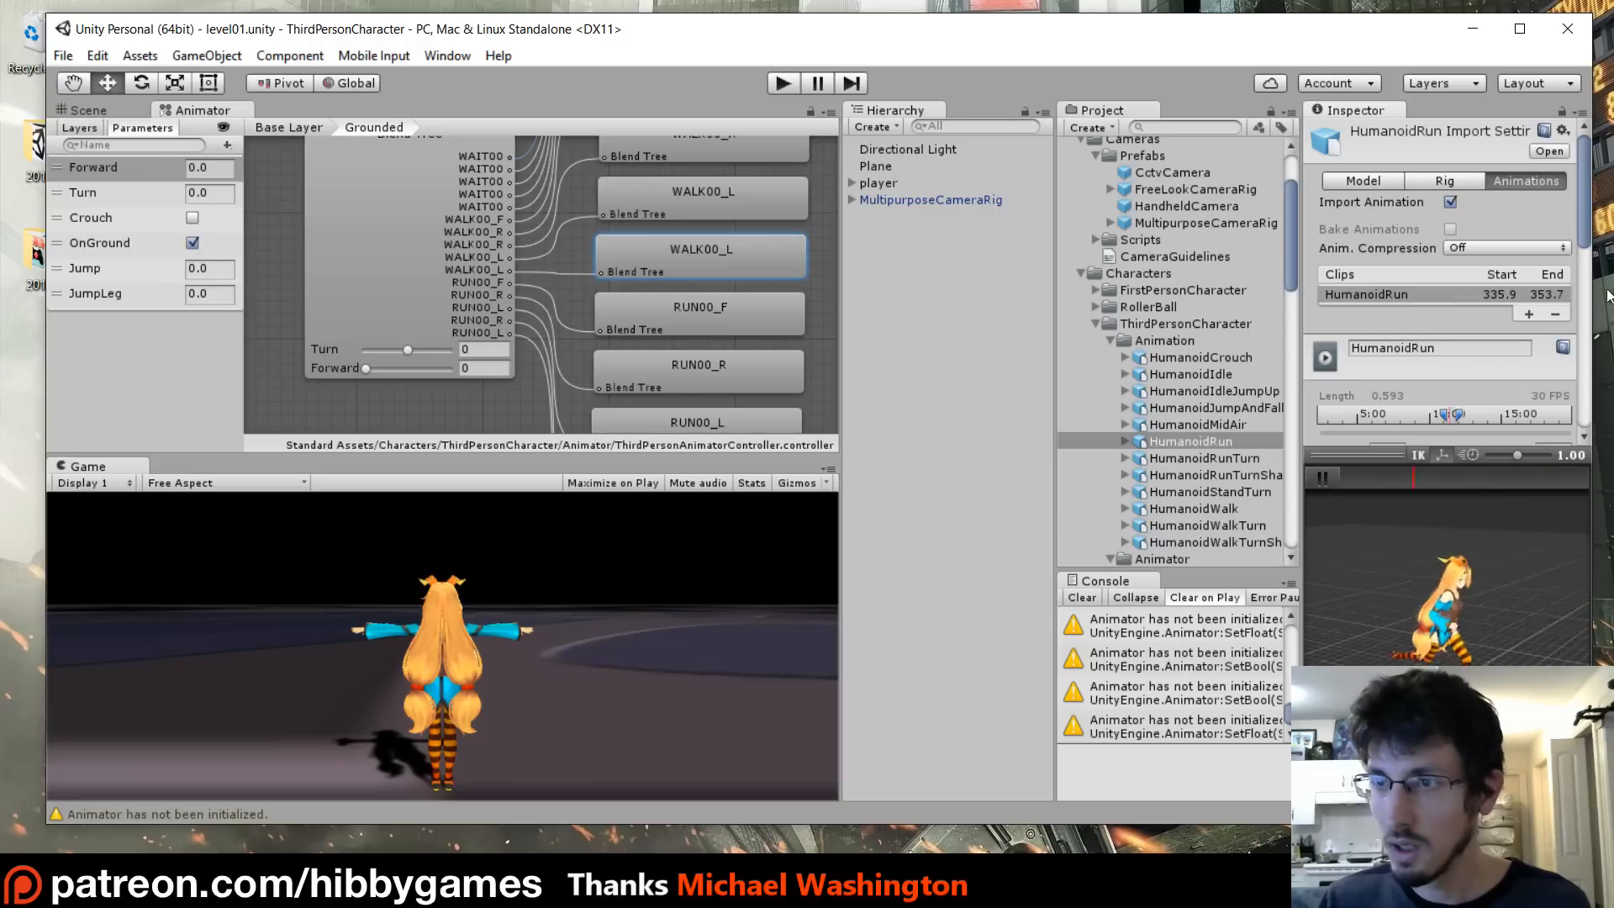
left_click_drag(1584, 202, 1589, 450)
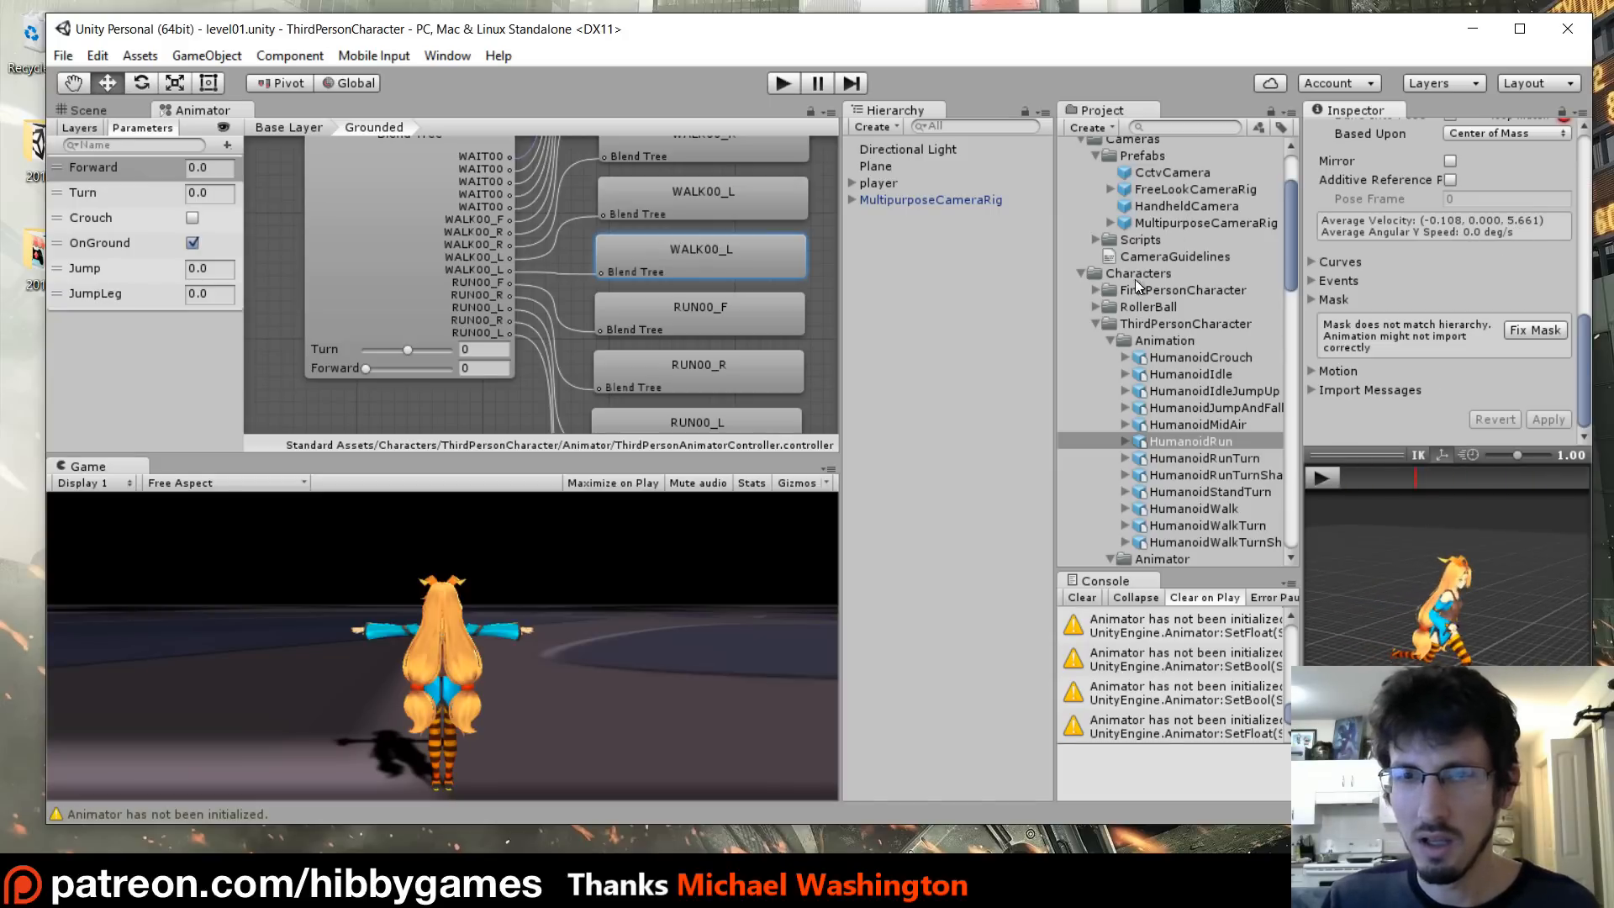
- Open the RUN00_F clip from its blend tree node and play its preview to compare the motion
double_click(691, 254)
double_click(705, 310)
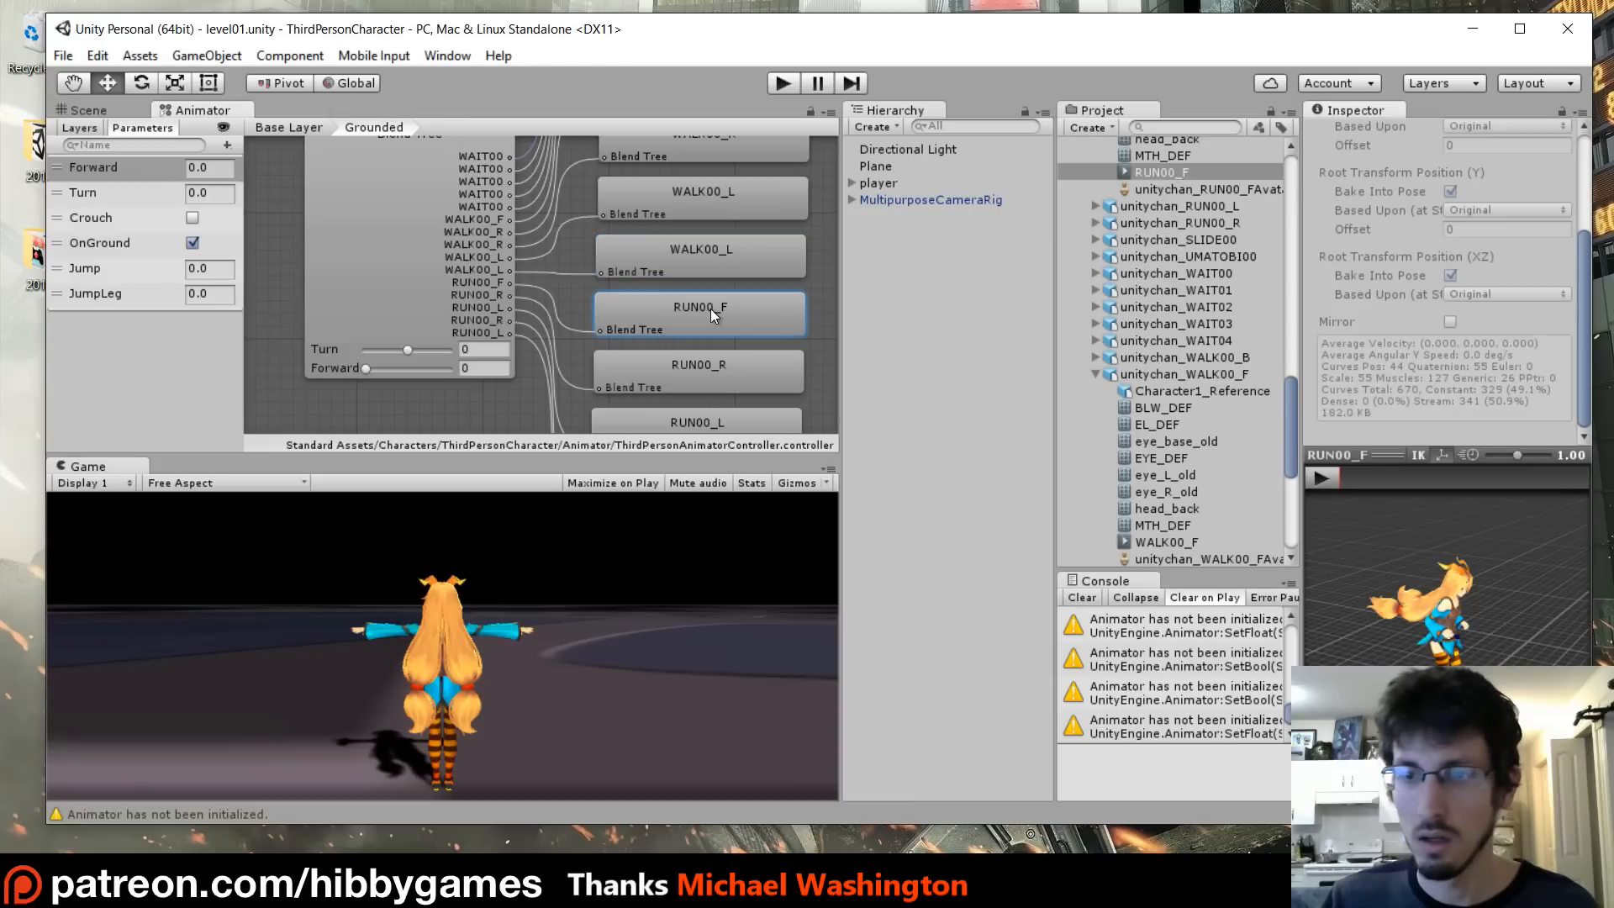
left_click(1316, 473)
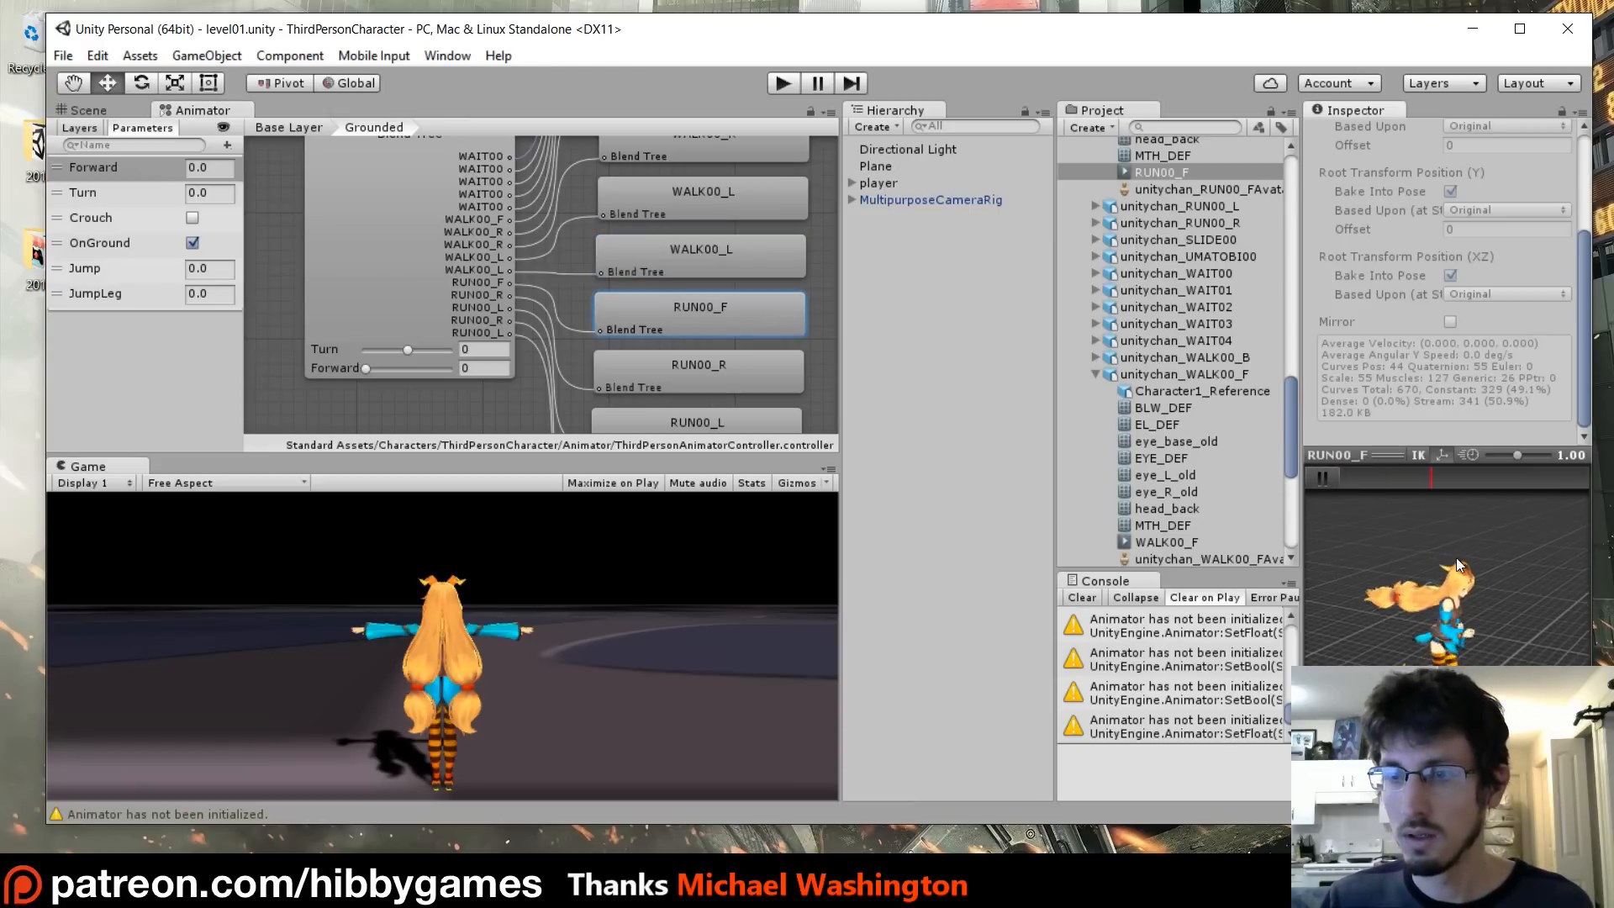